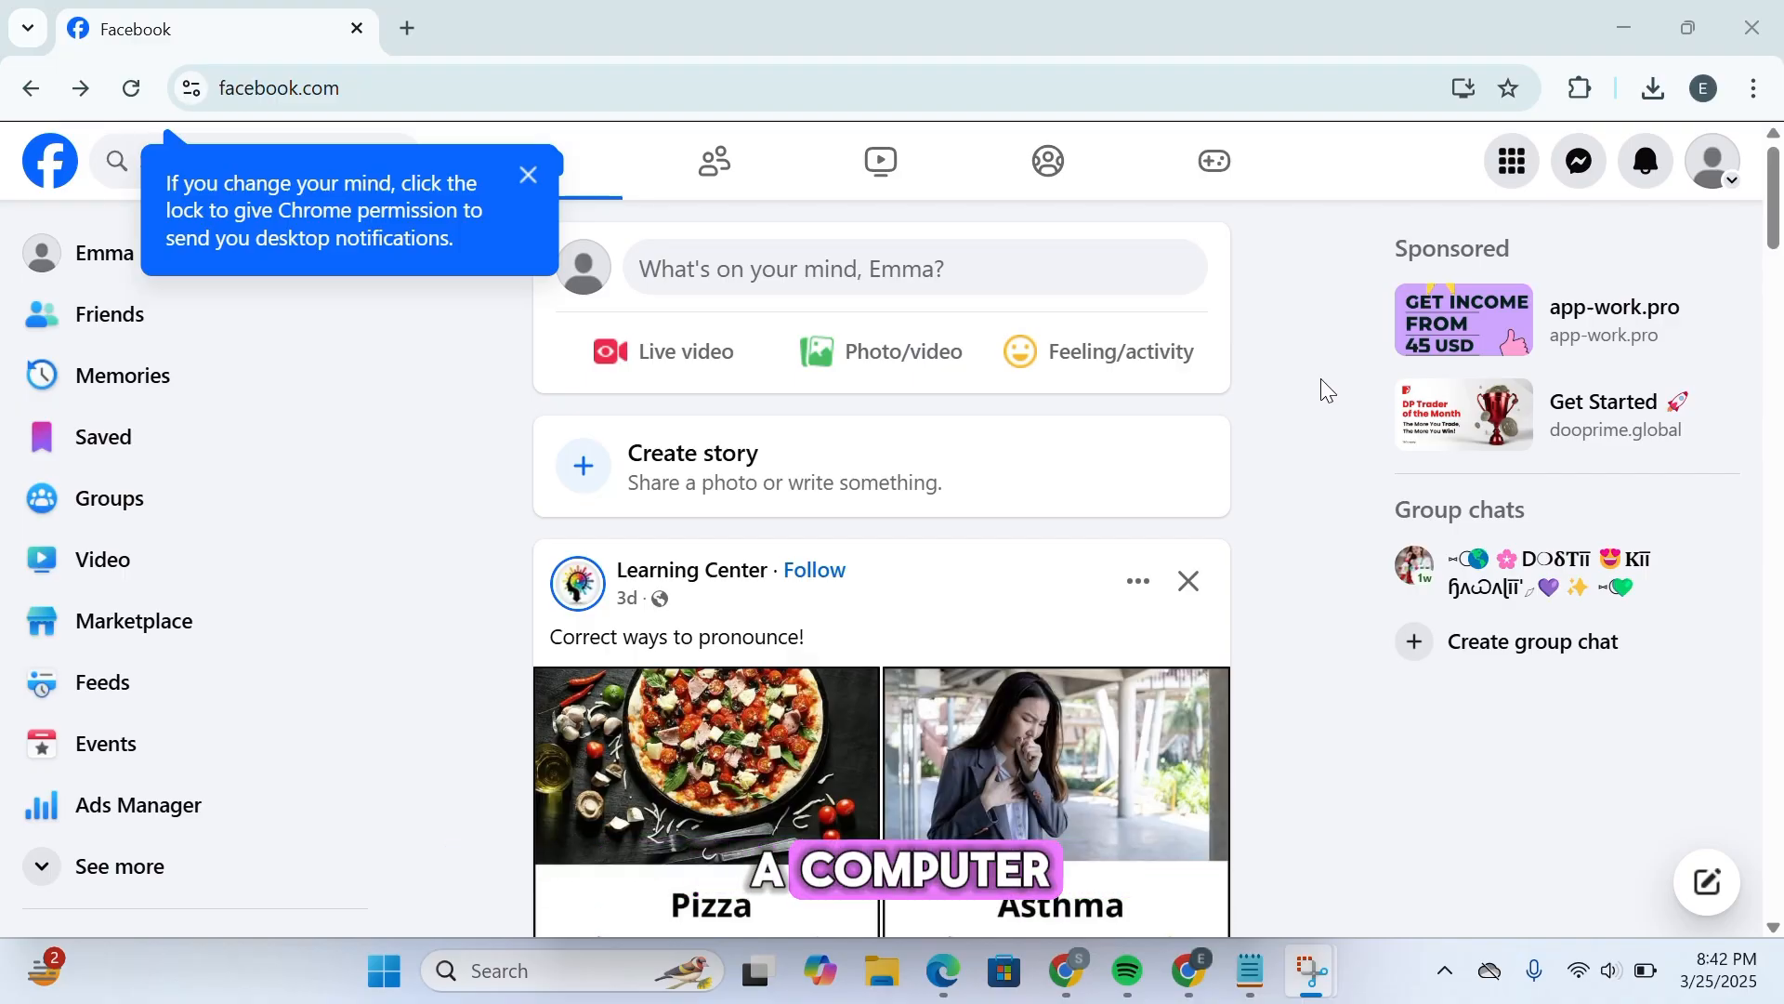
{"action": "left_click", "coordinate": [527, 177]}
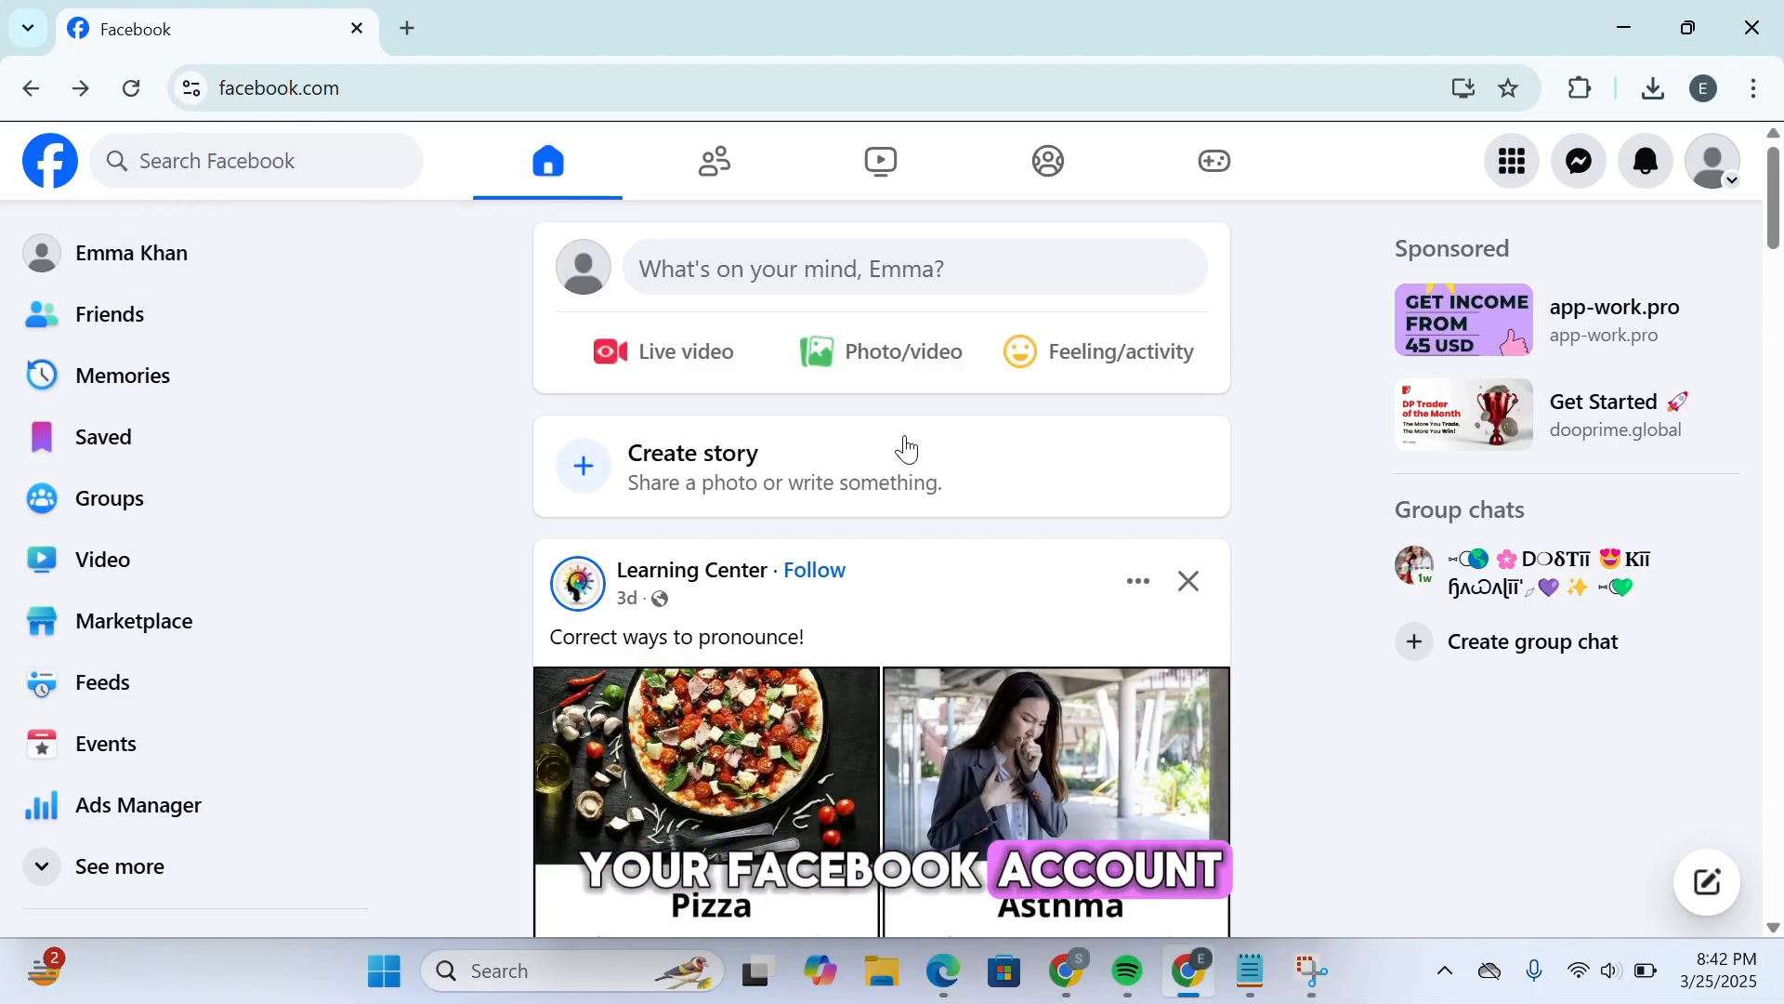
{"action": "left_click", "coordinate": [458, 99]}
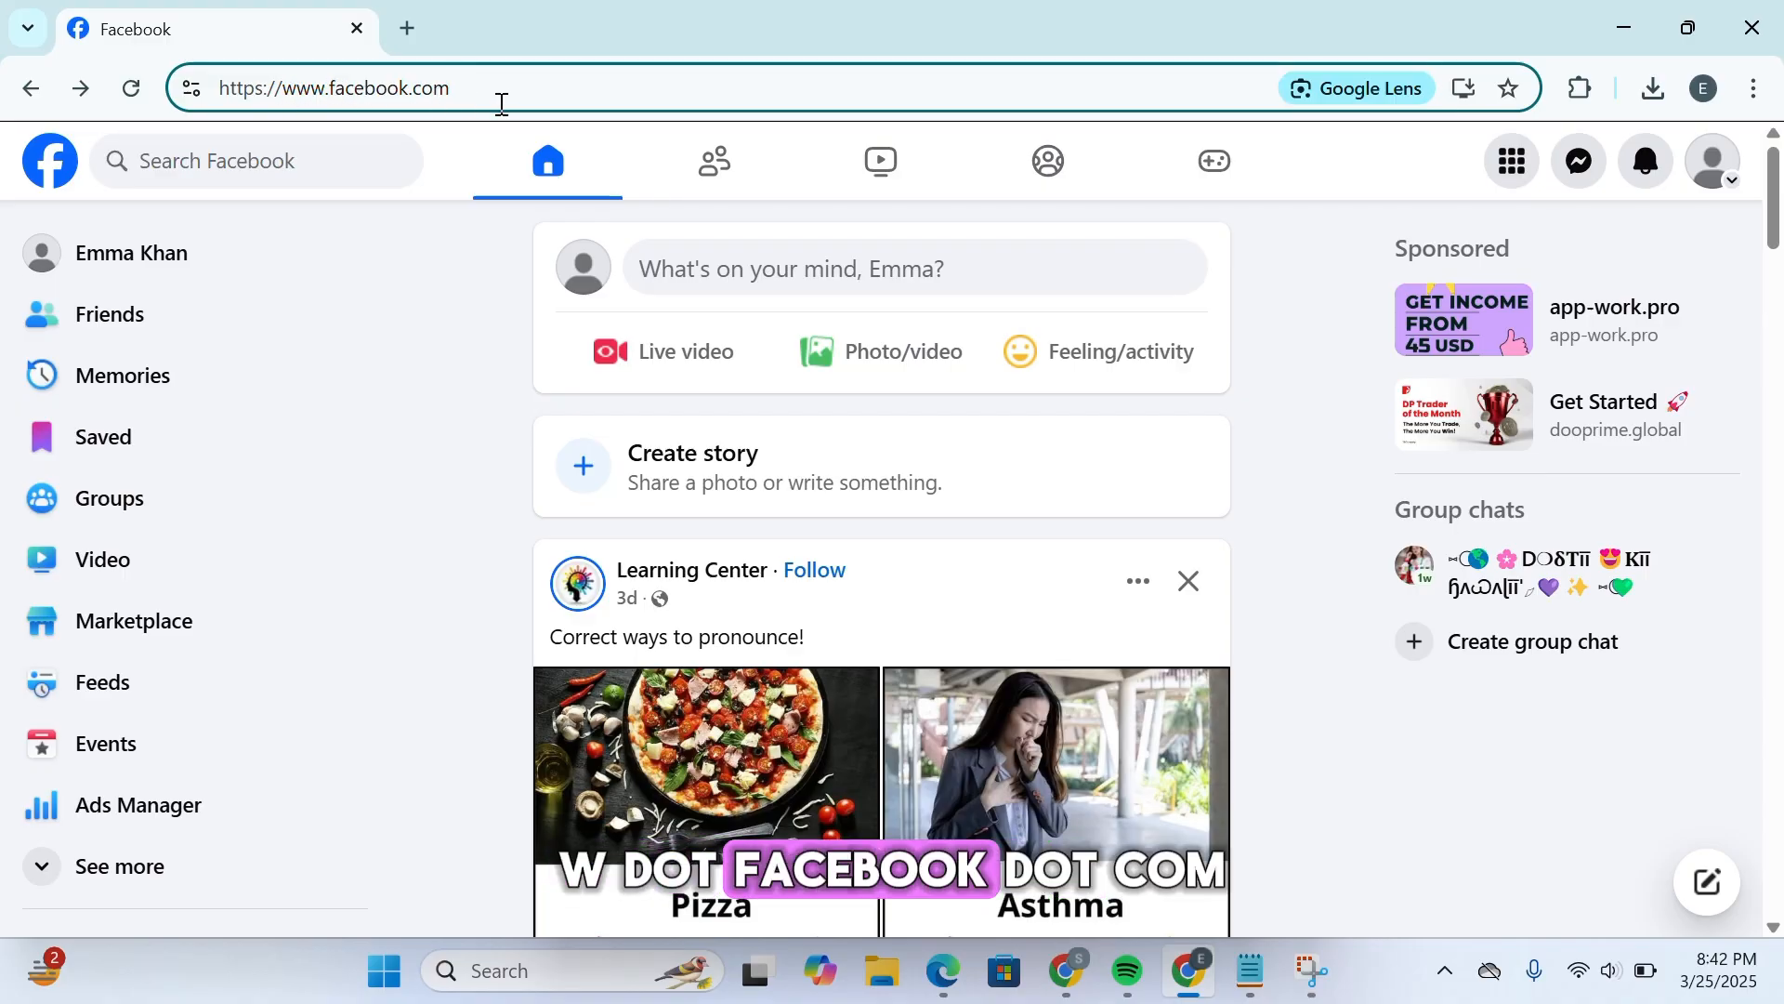
{"action": "type", "text": "/"}
{"action": "type", "text": "b"}
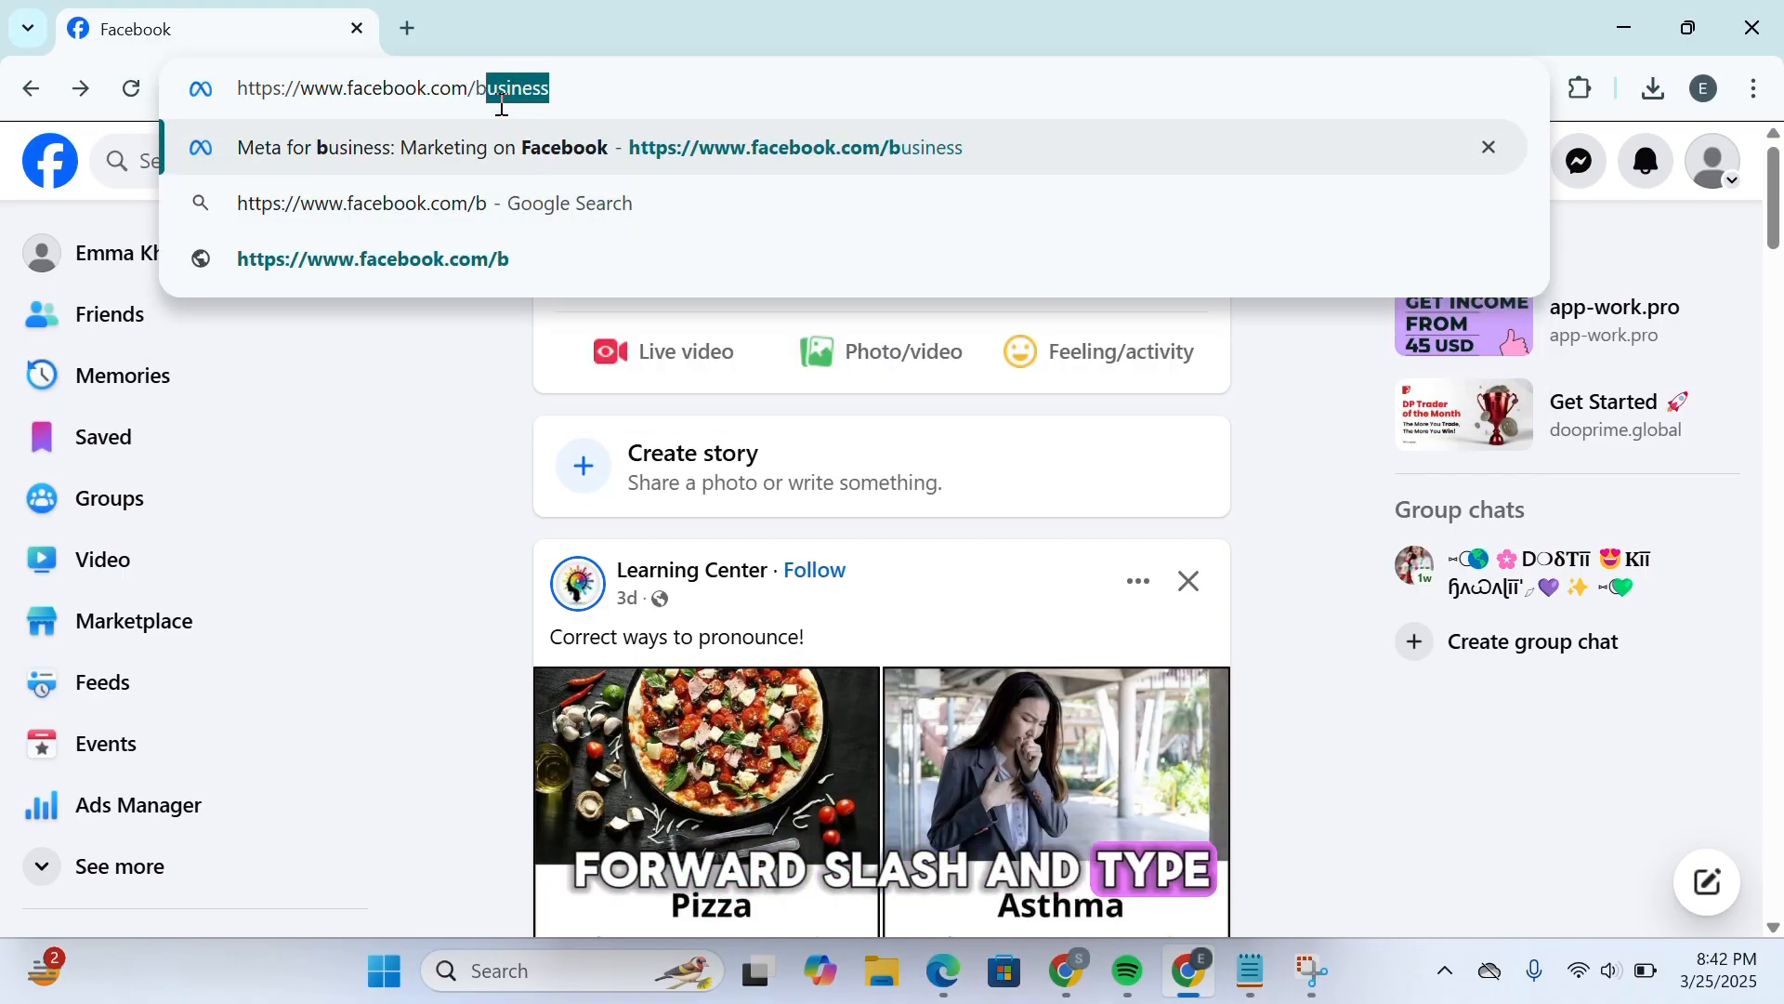
{"action": "type", "text": "usiness"}
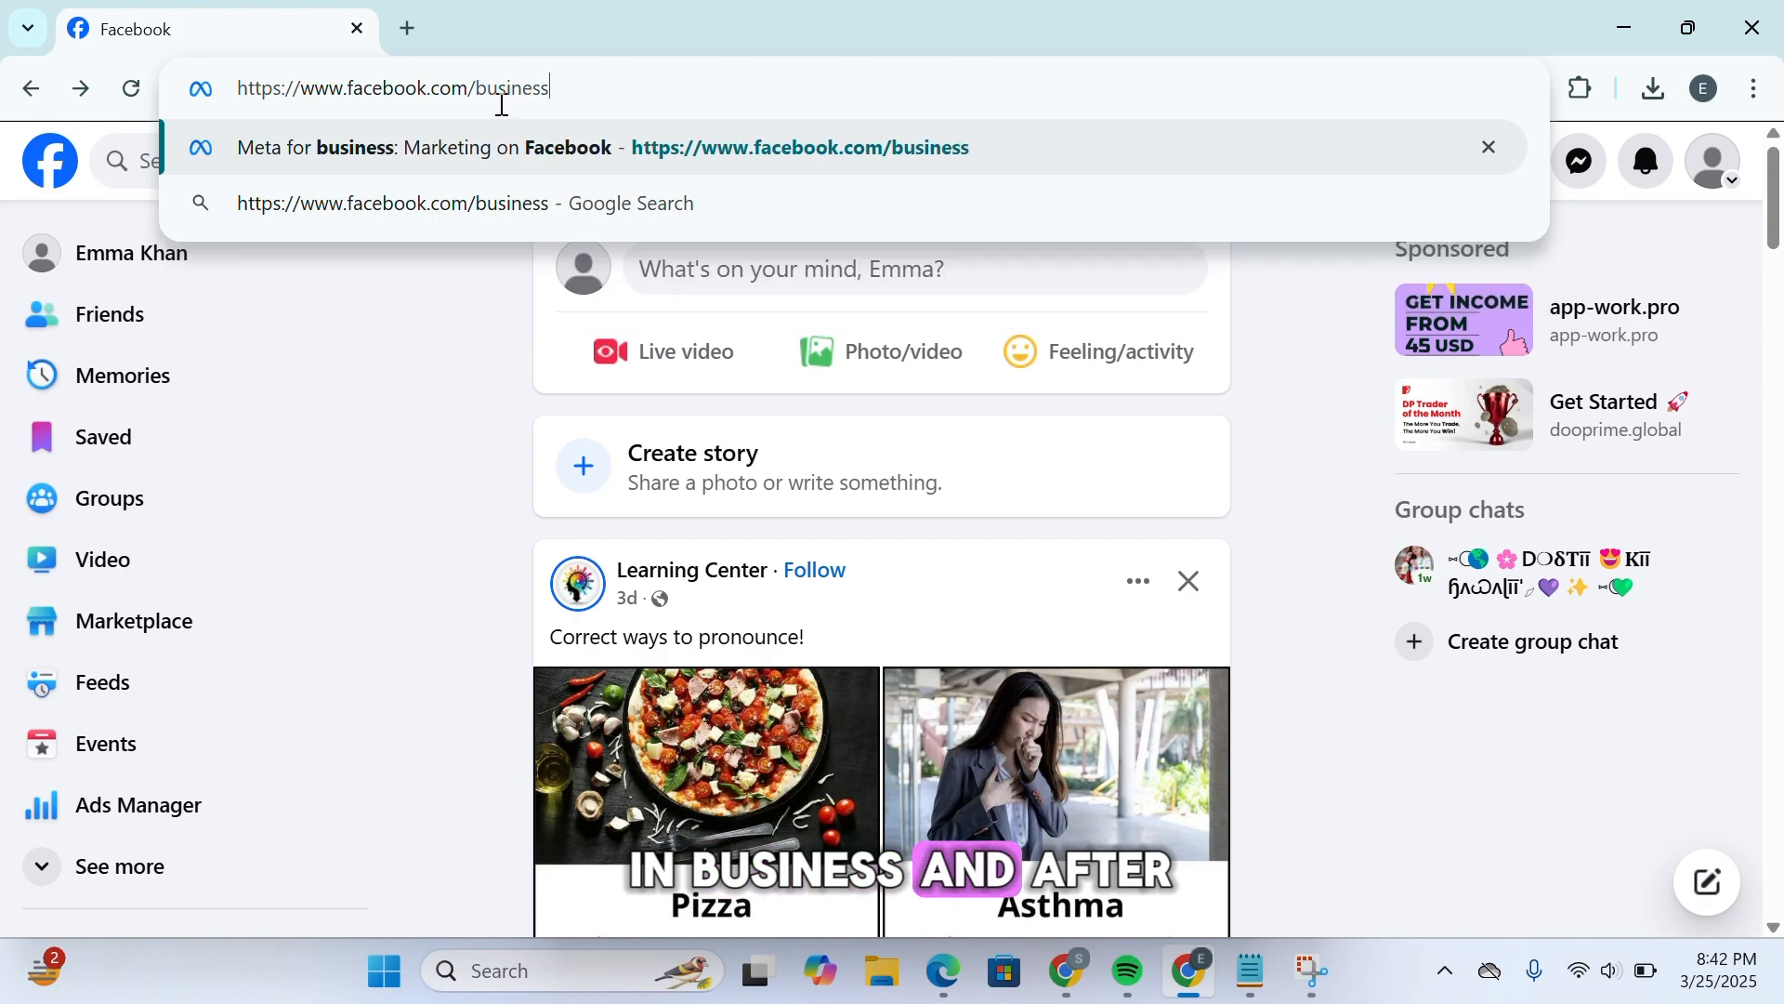
{"action": "key", "text": "Return"}
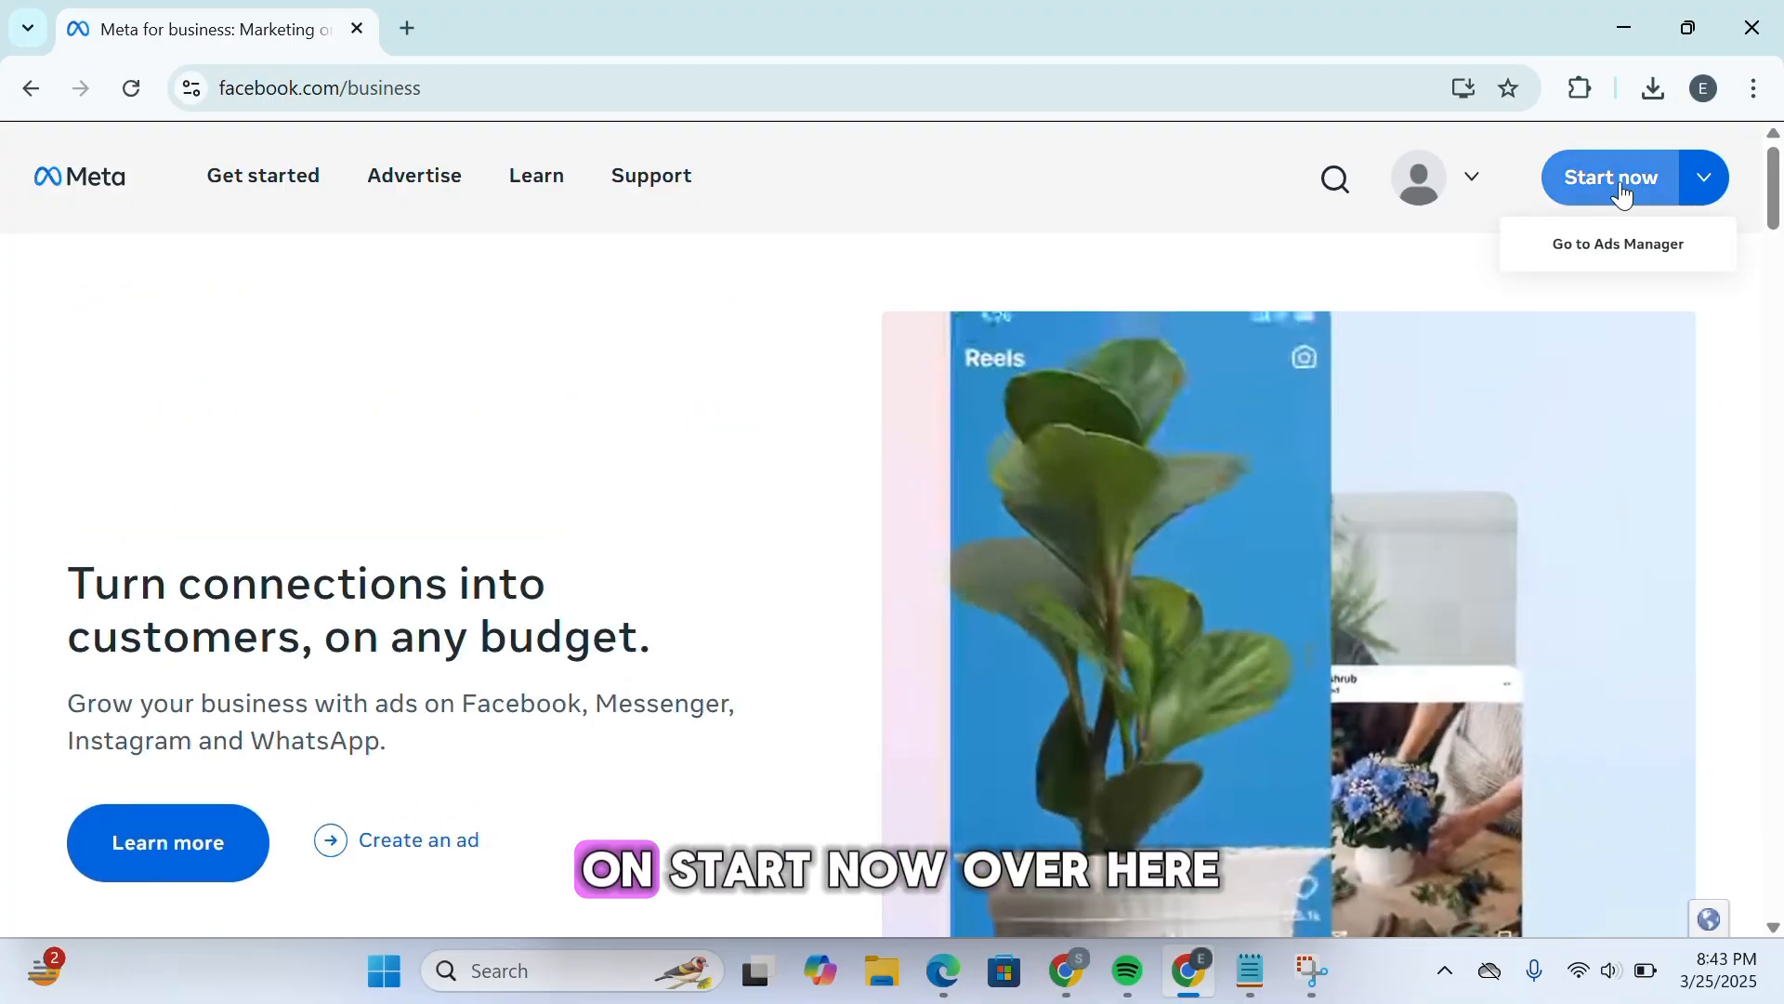
Start Ads Manager onboarding and accept Meta's Non-discrimination Policy, closing the dialogs that follow
{"action": "left_click", "coordinate": [1609, 198]}
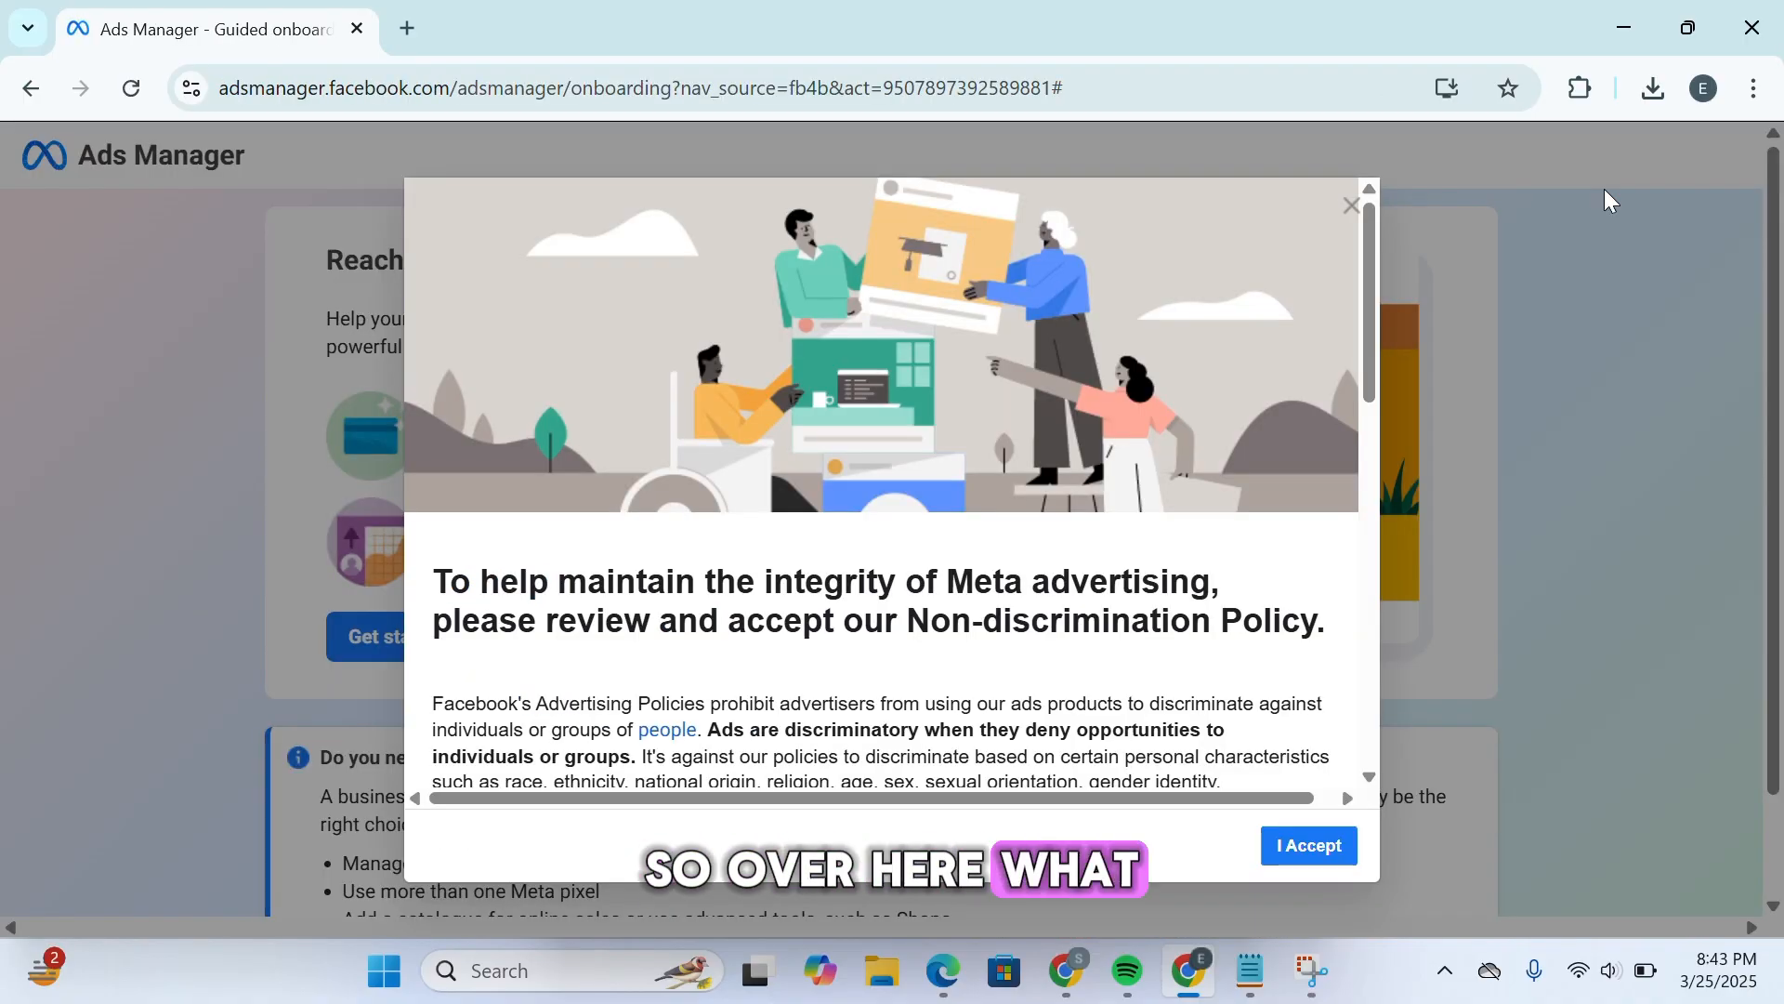
{"action": "left_click", "coordinate": [1306, 848]}
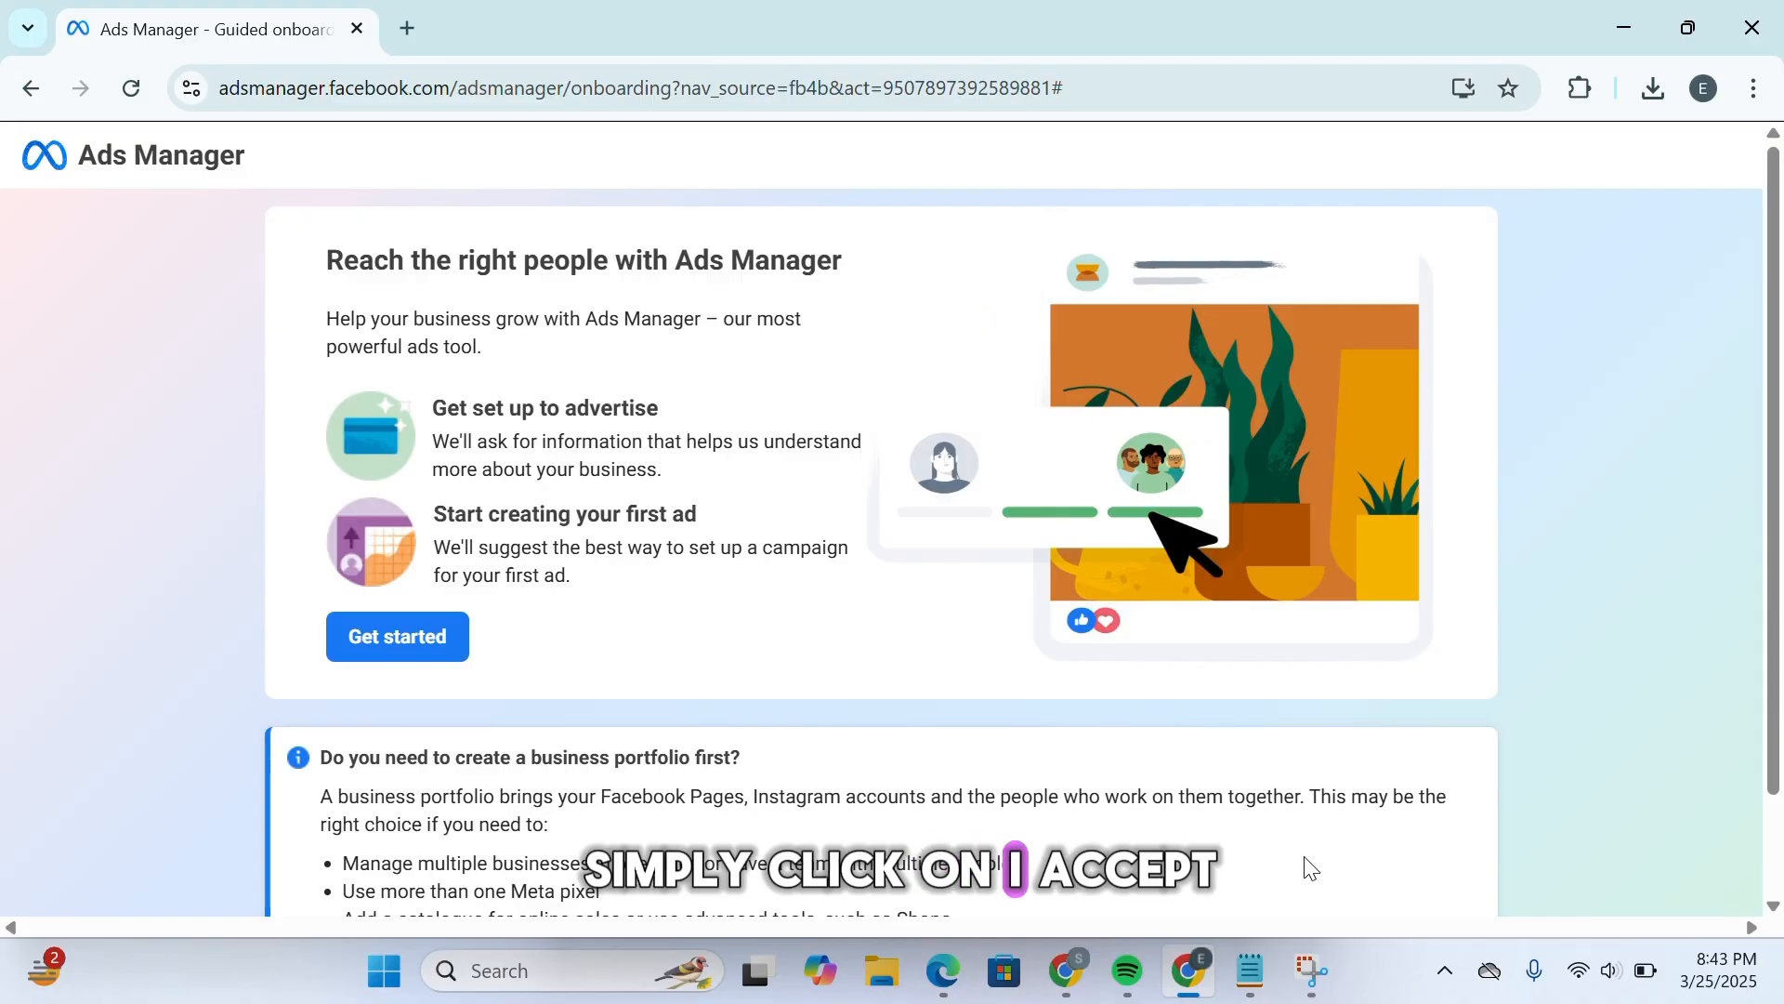
{"action": "scroll", "coordinate": [1310, 869], "scroll_direction": "down", "scroll_amount": 1}
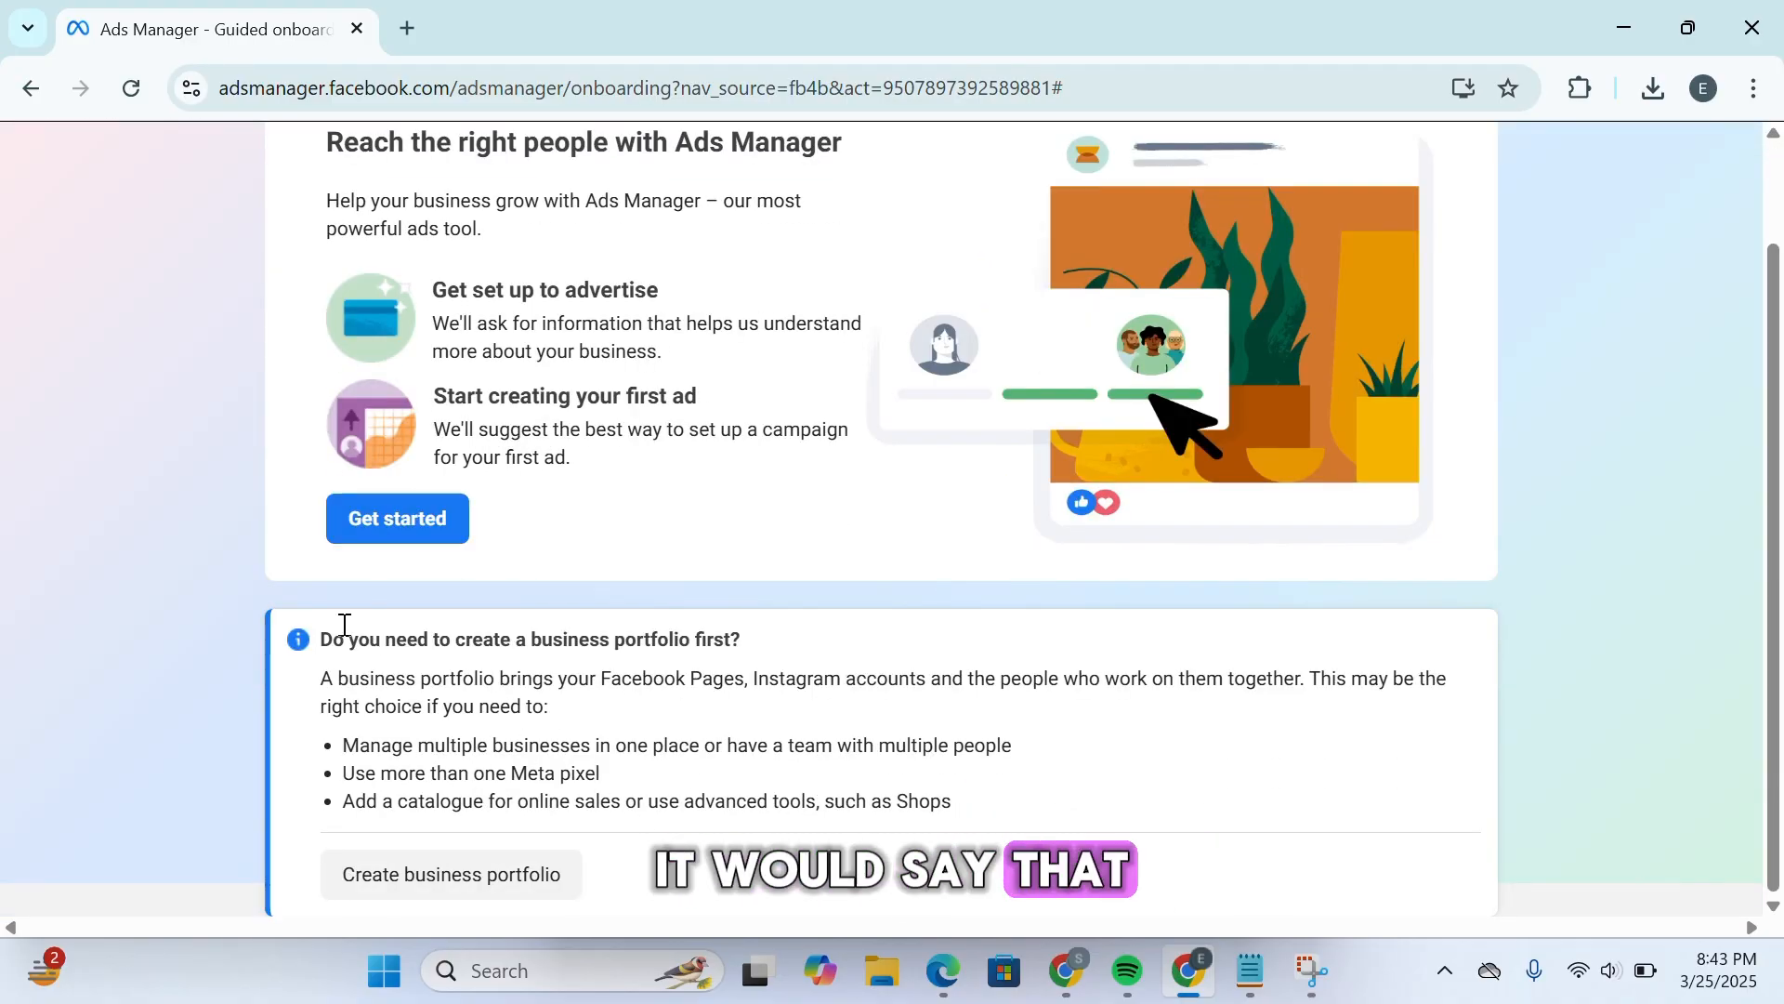
{"action": "left_click_drag", "start_coordinate": [298, 638], "coordinate": [886, 628]}
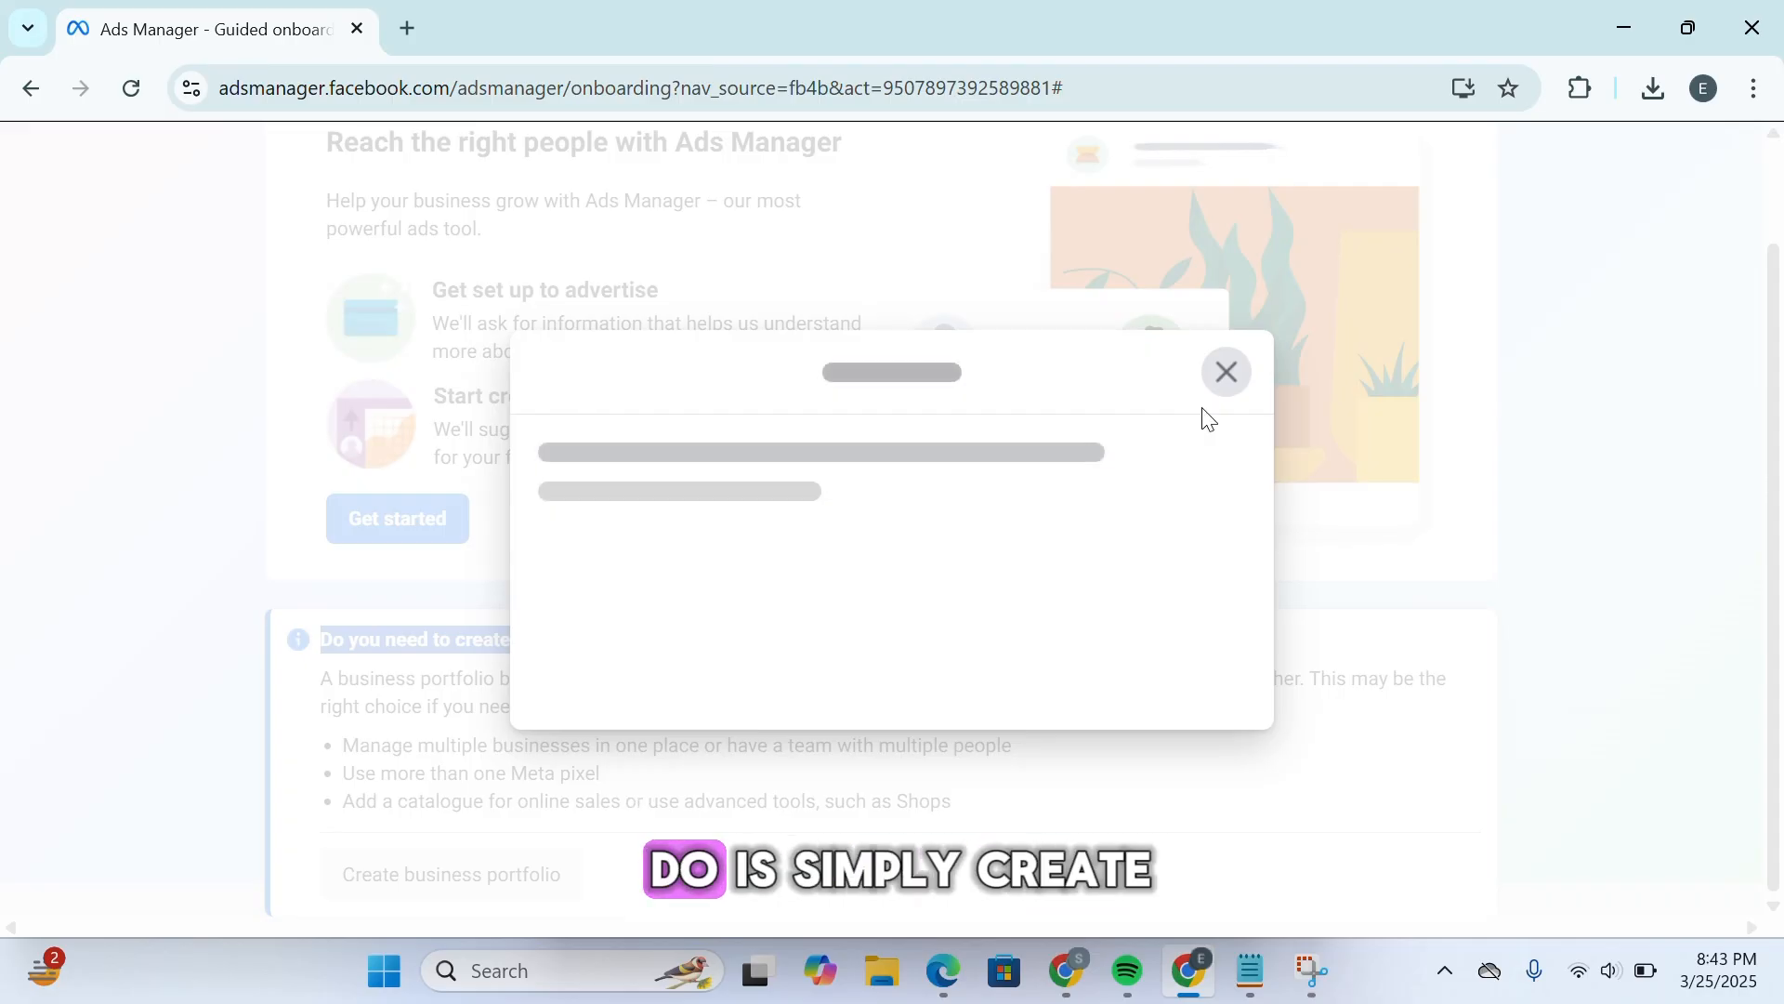
{"action": "left_click", "coordinate": [1227, 371]}
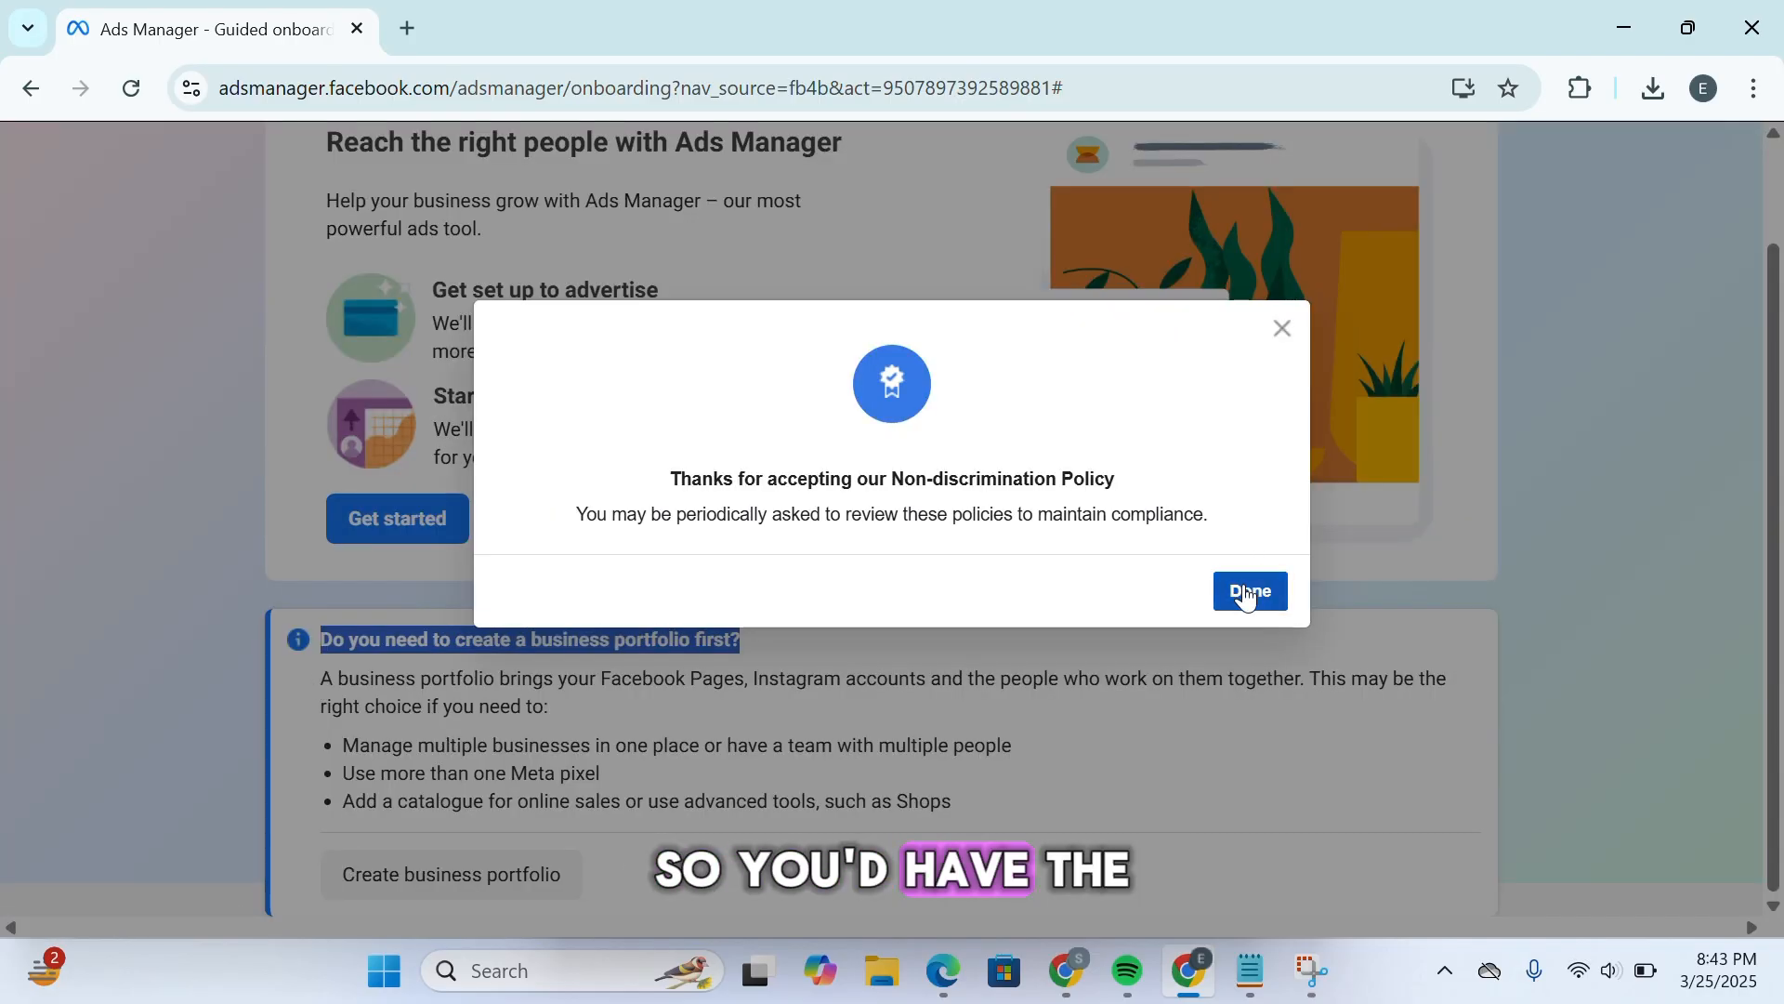
{"action": "left_click", "coordinate": [1248, 595]}
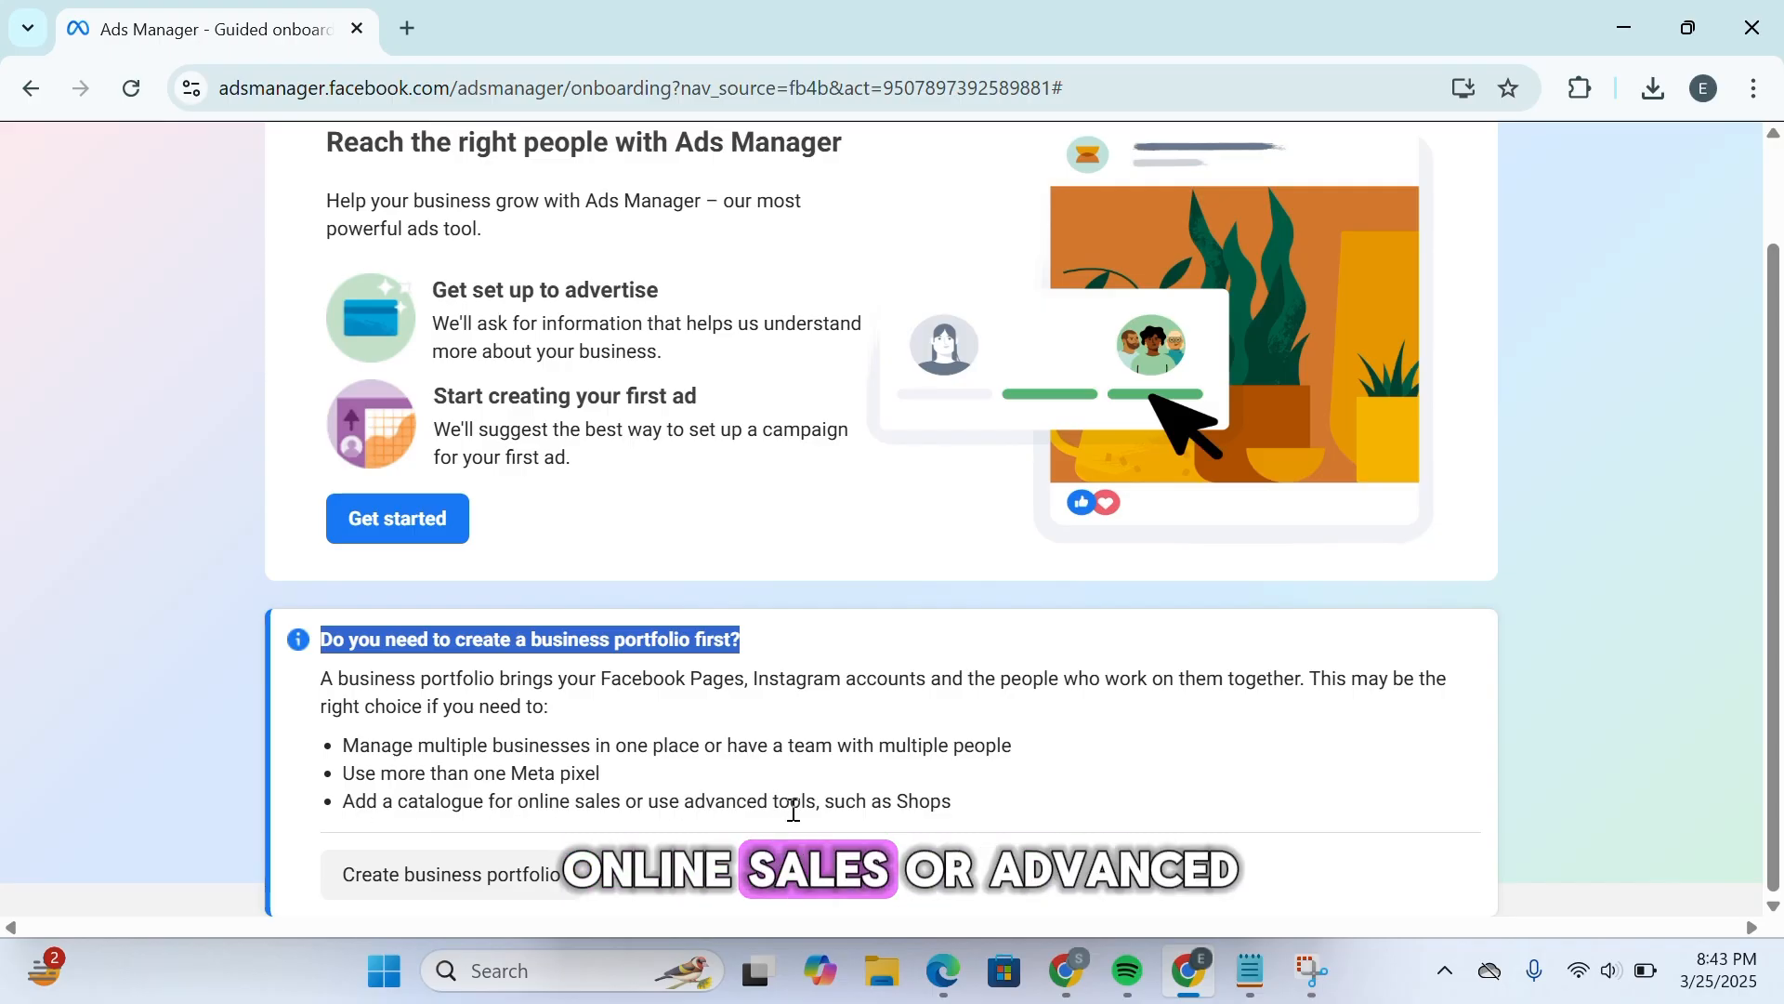
Start creating a business portfolio and enter "Ema's shop" as the business and account name
{"action": "left_click", "coordinate": [475, 897]}
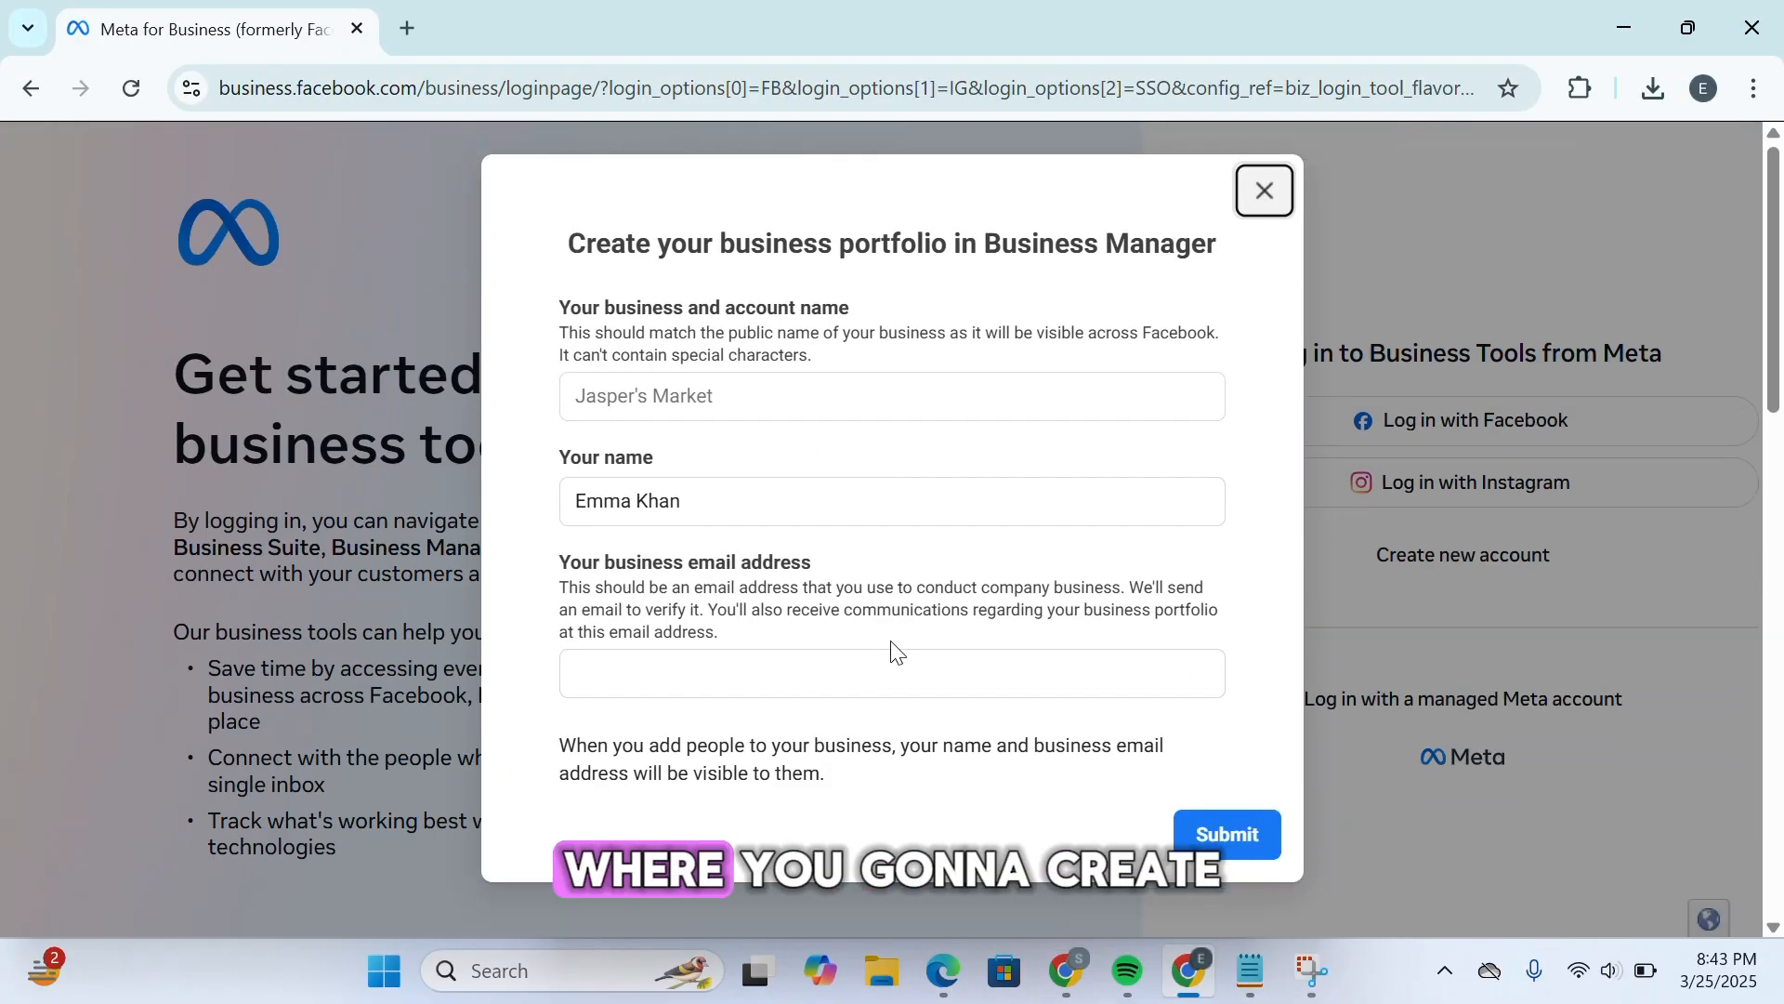
{"action": "left_click", "coordinate": [628, 394]}
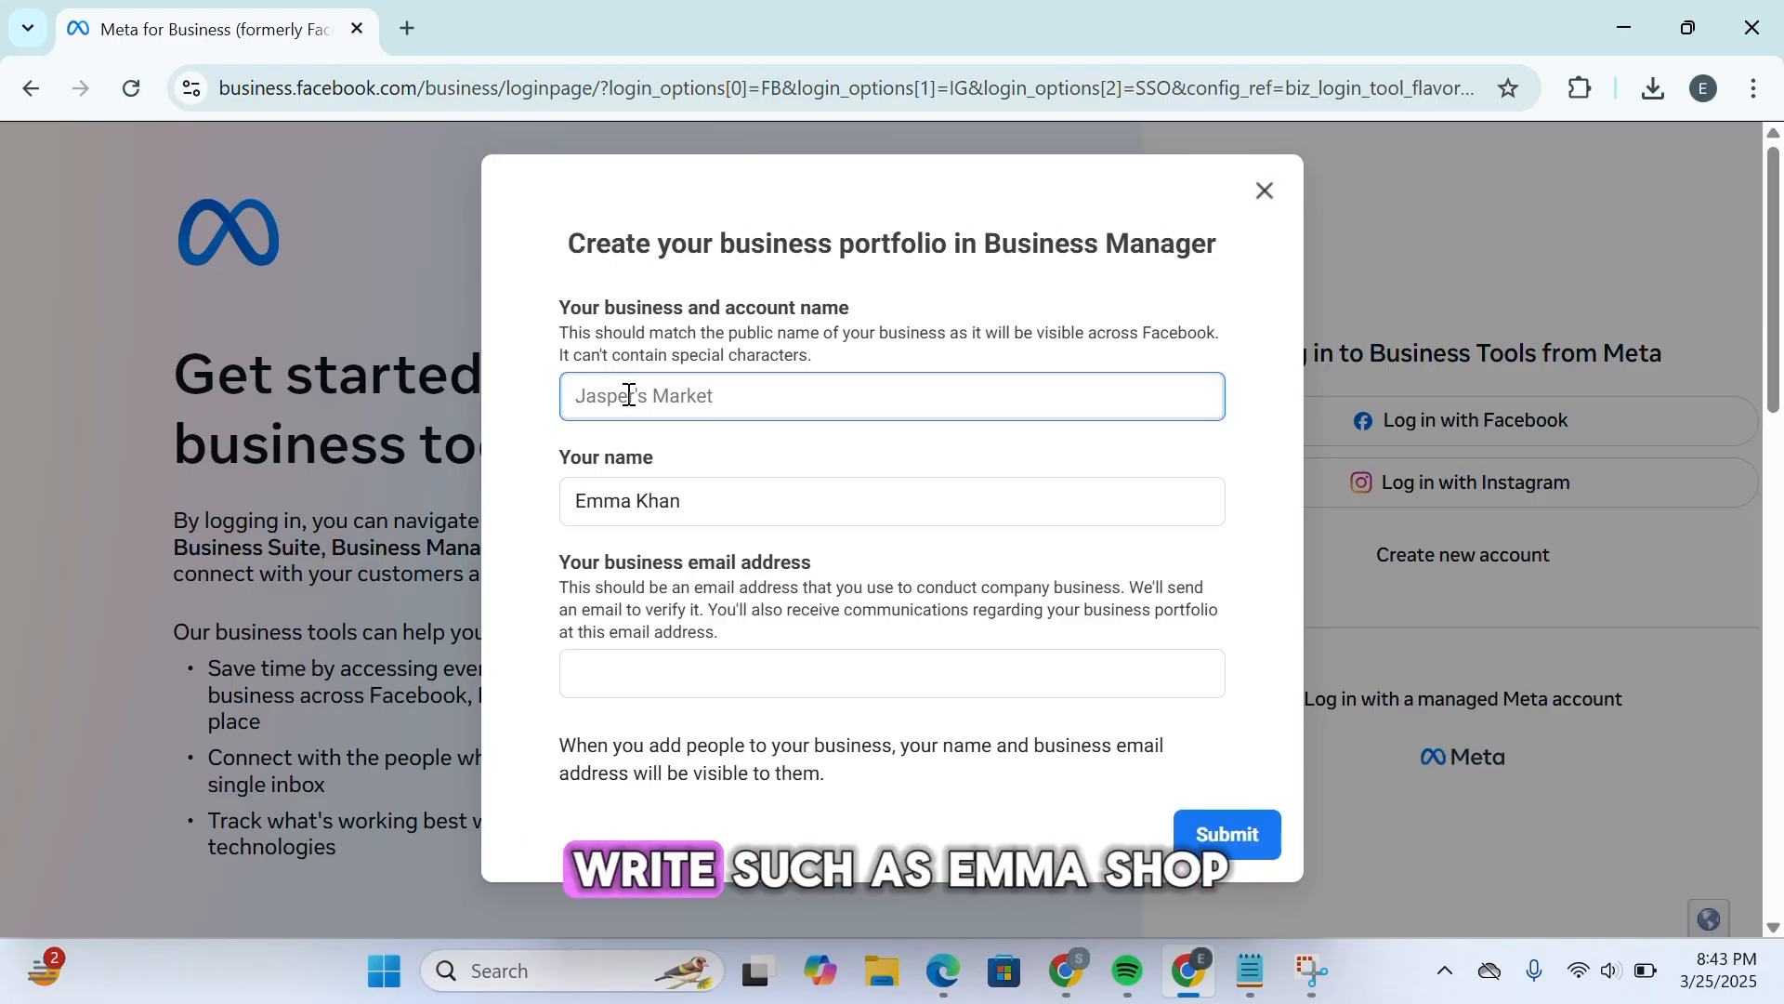
{"action": "type", "text": "Ema's"}
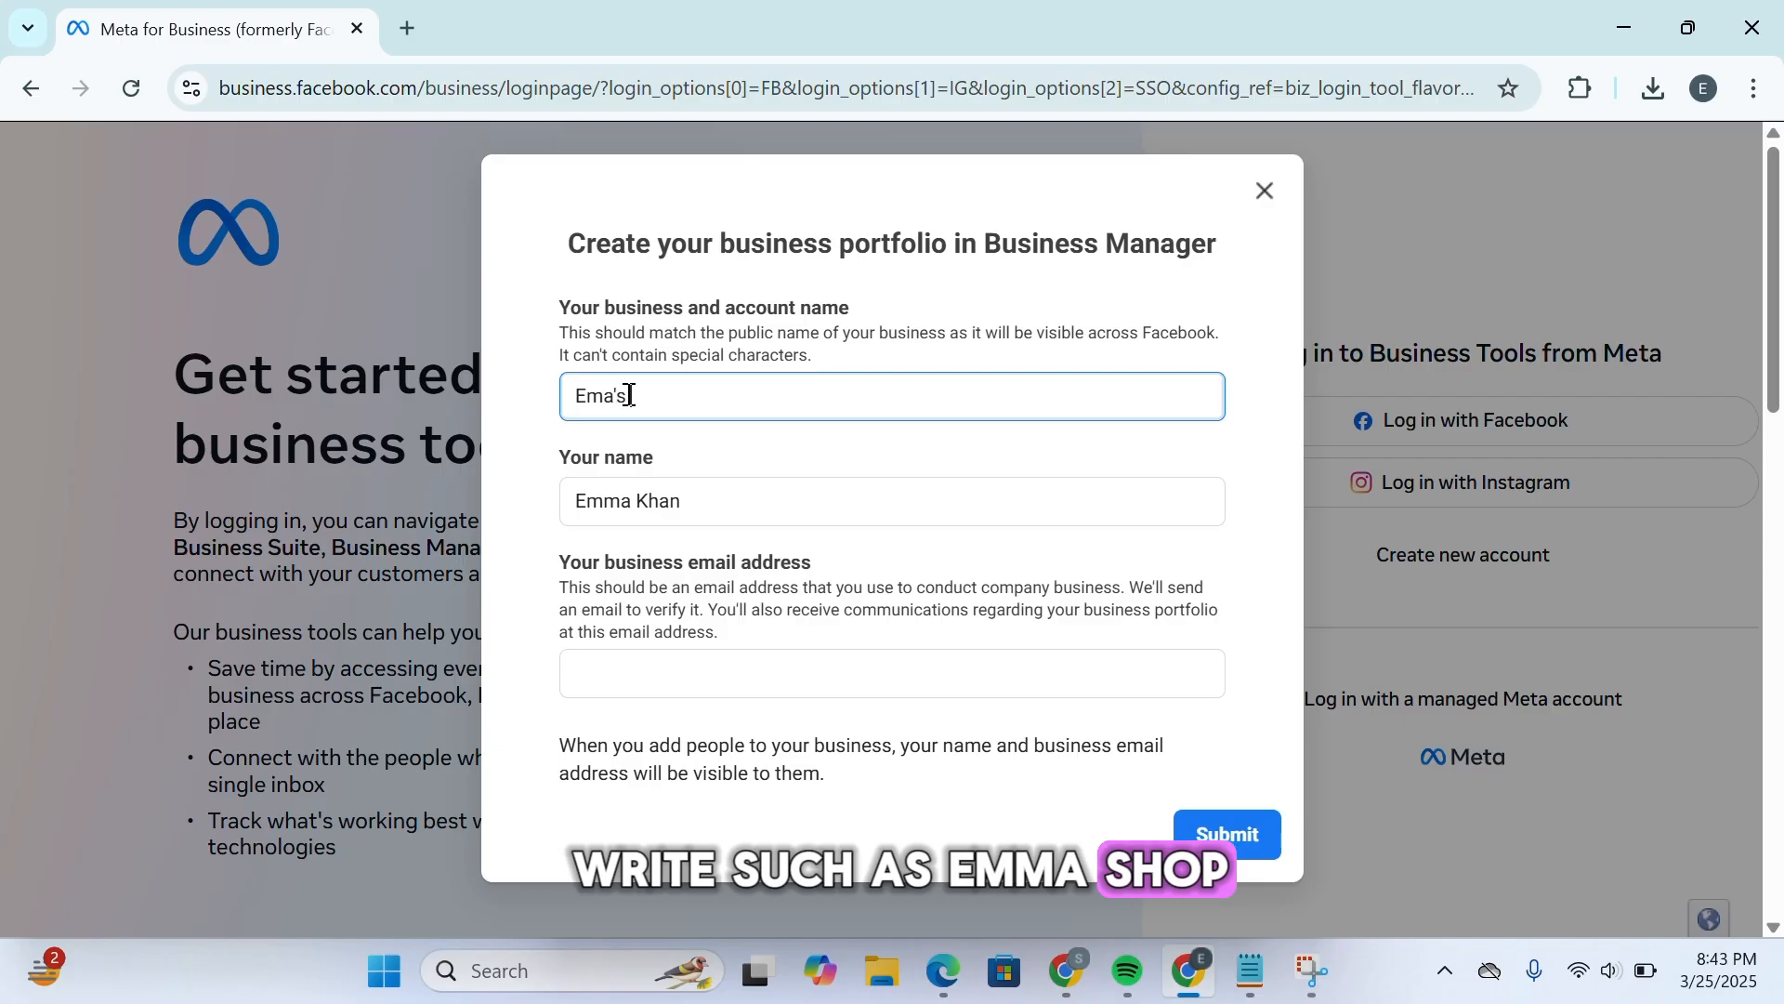
{"action": "type", "text": " shop"}
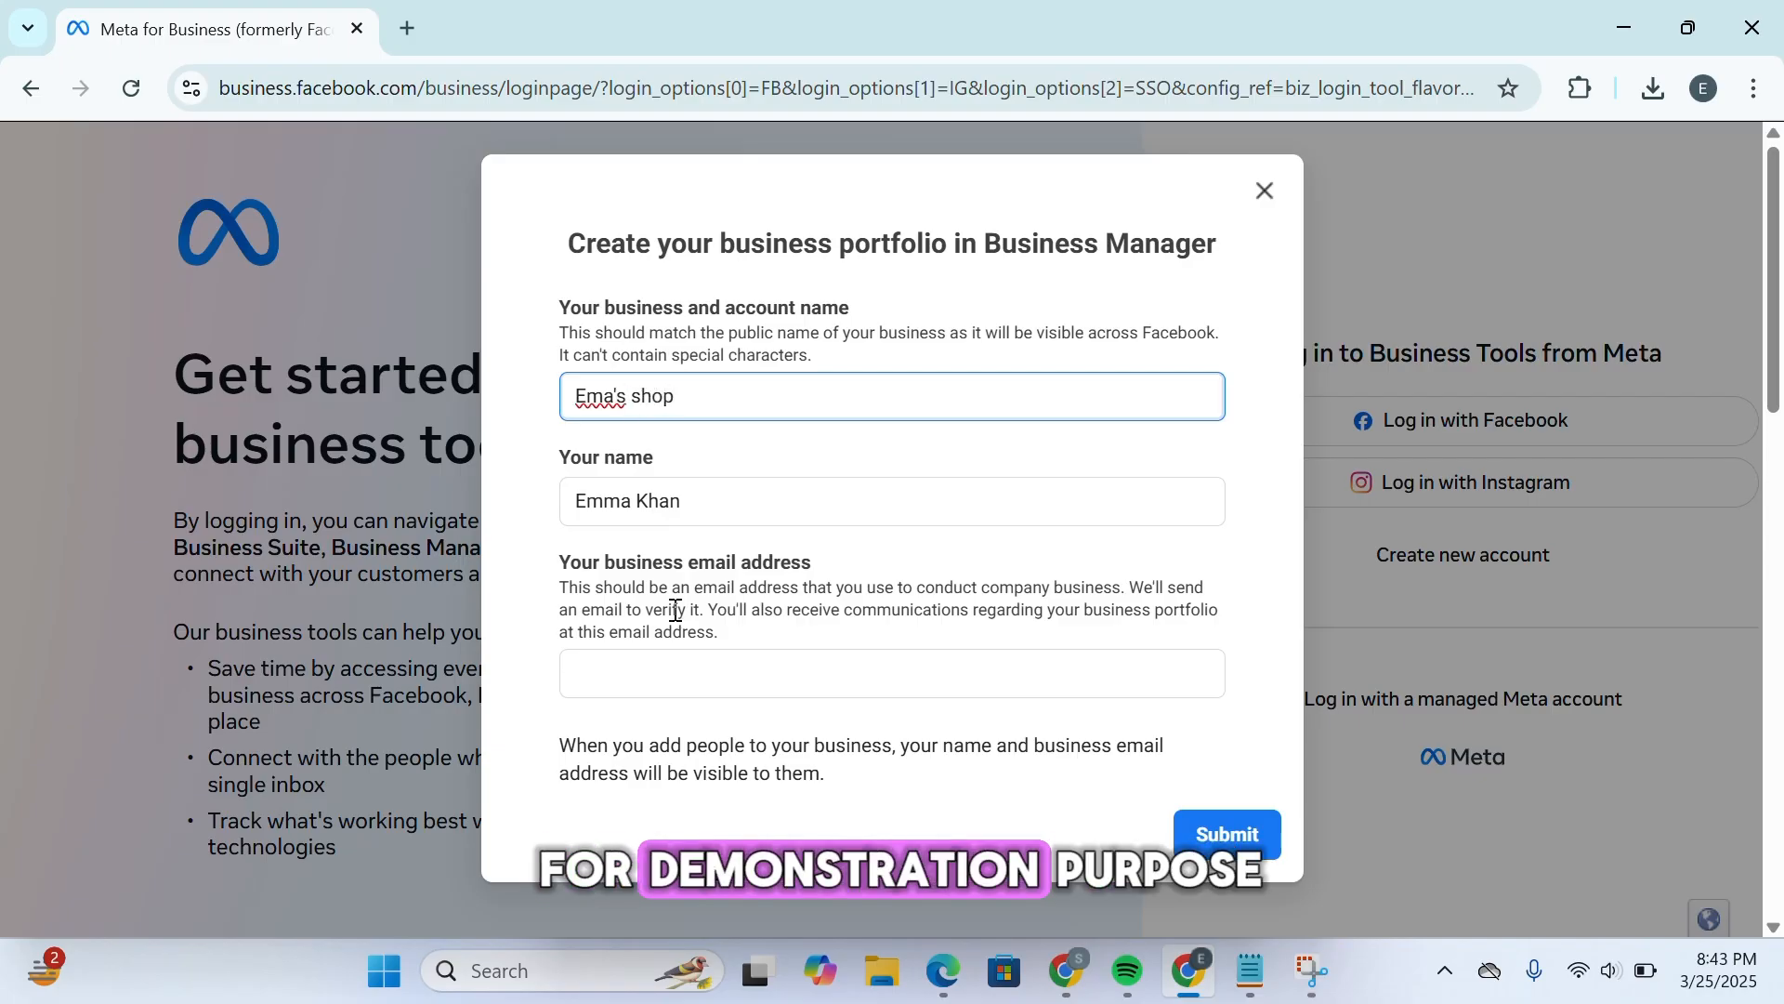
Keep the prefilled personal name, fill in the business email address and submit the business portfolio form
{"action": "left_click_drag", "start_coordinate": [721, 502], "coordinate": [586, 525]}
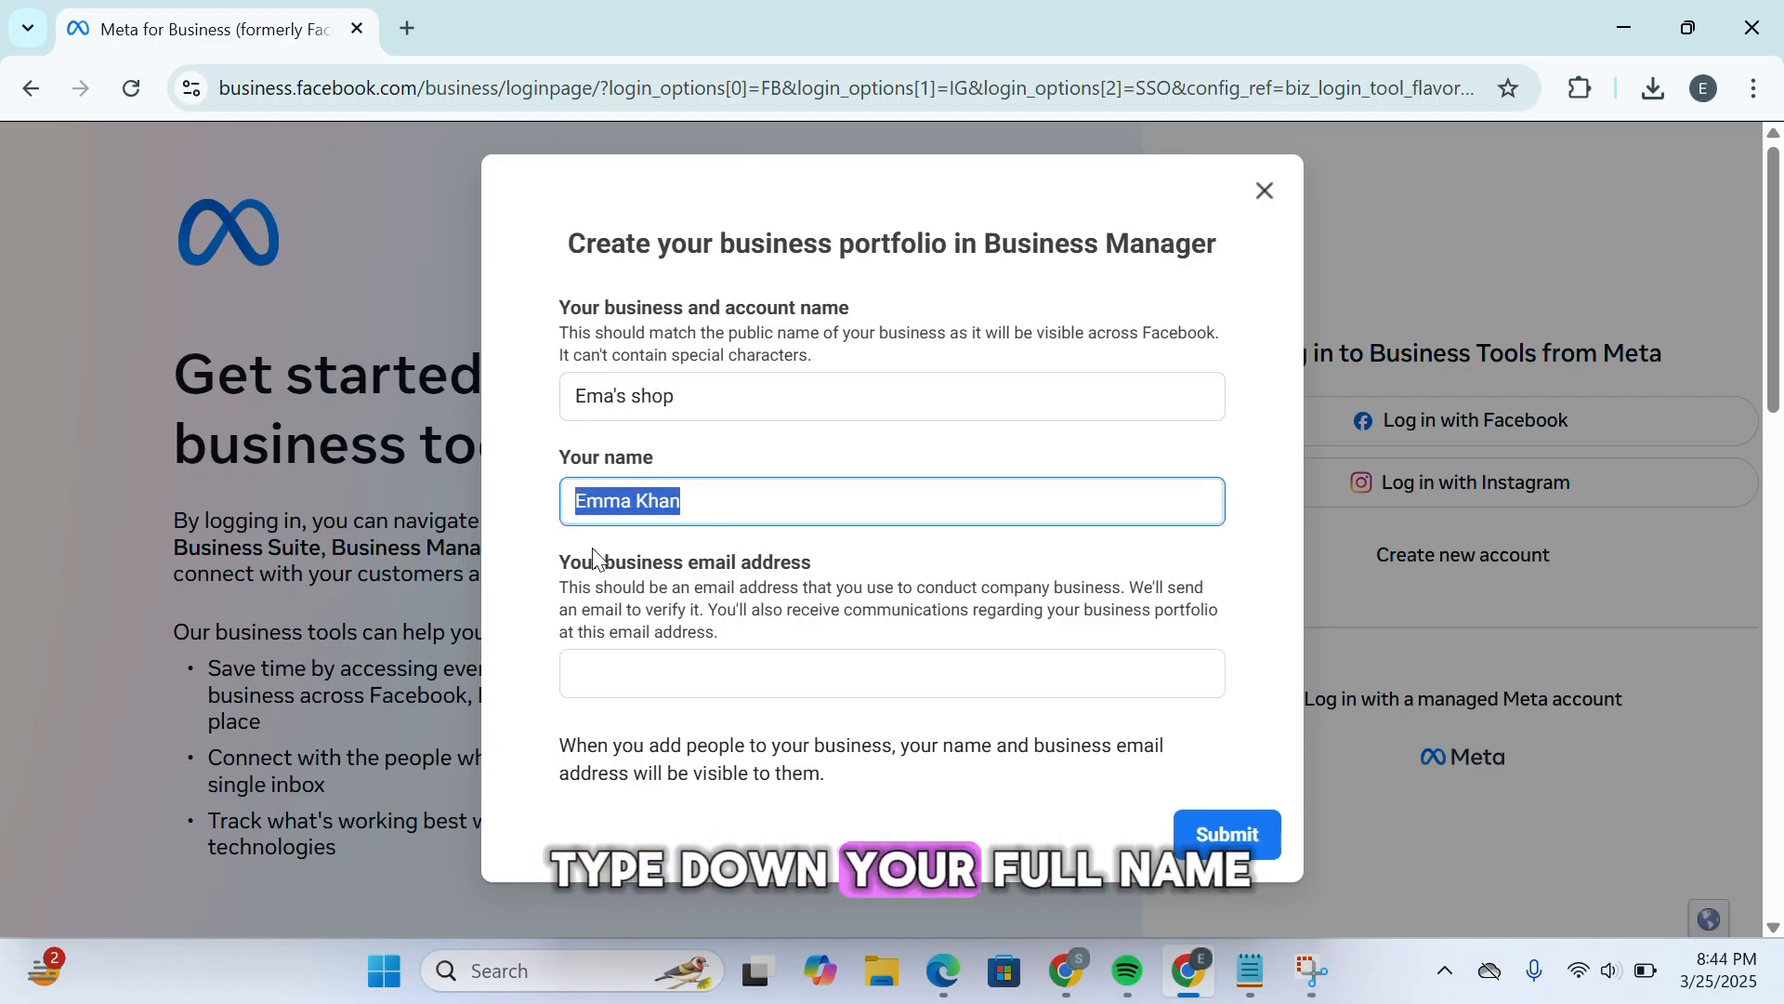
{"action": "left_click", "coordinate": [593, 550]}
{"action": "left_click", "coordinate": [677, 659]}
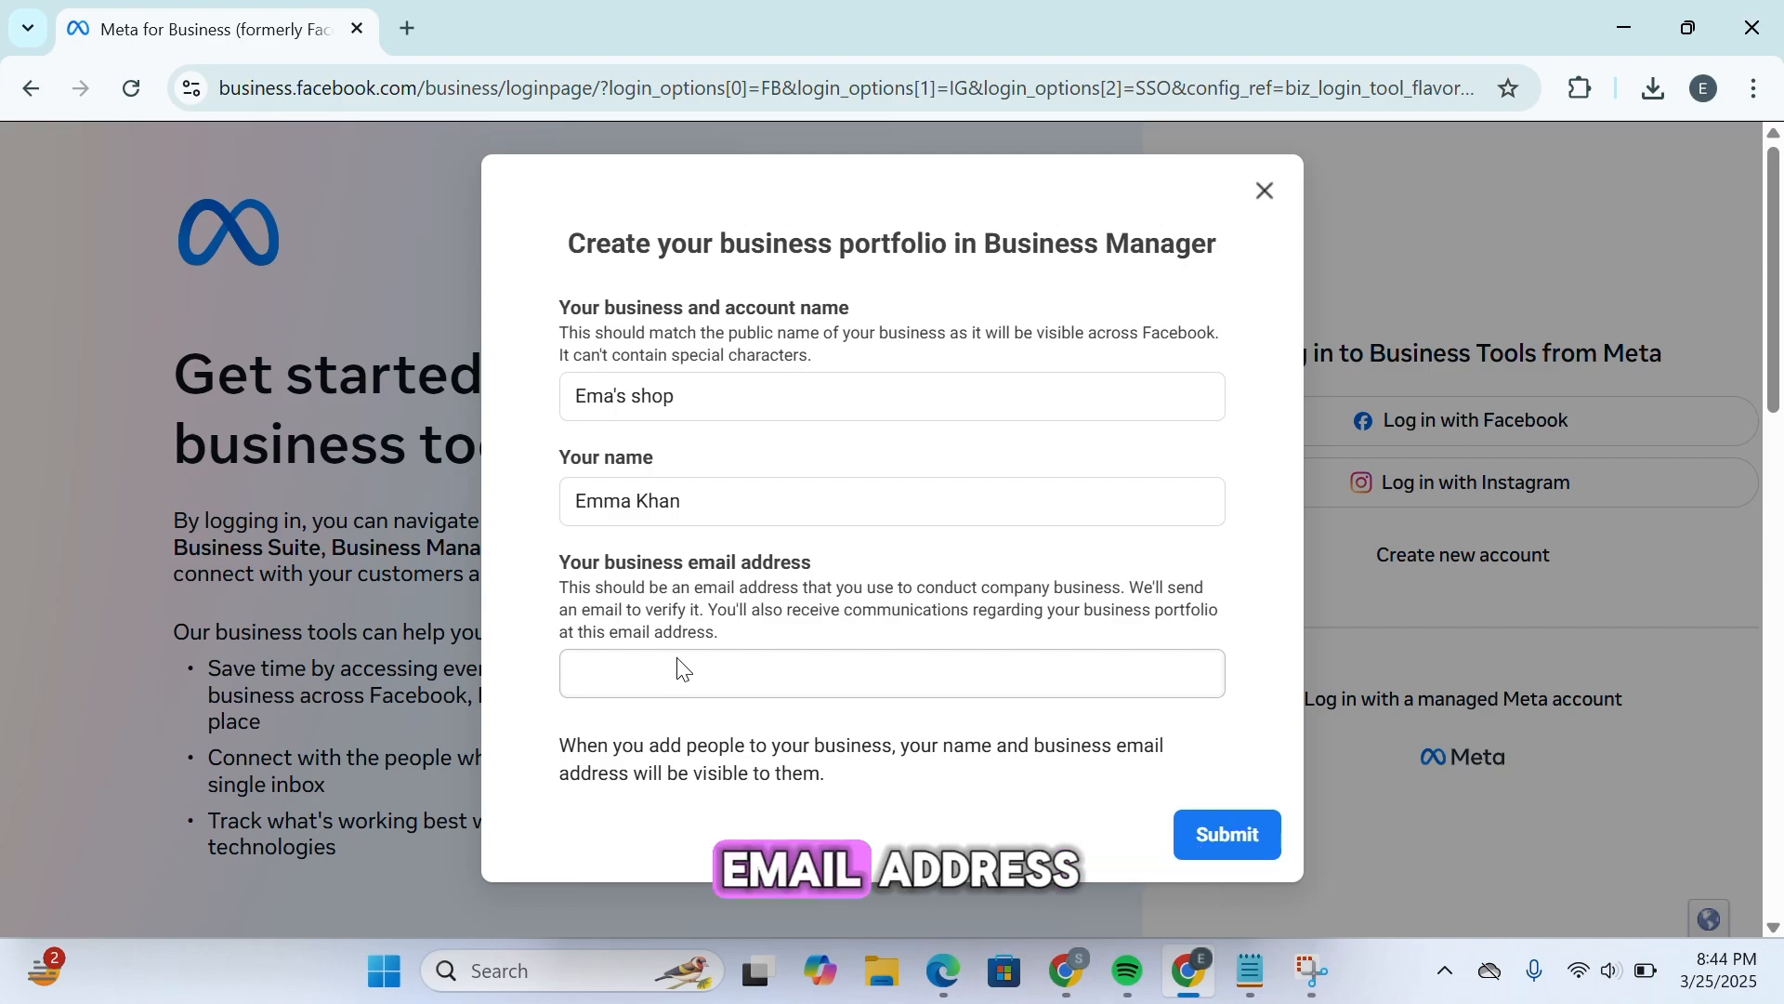
{"action": "left_click", "coordinate": [715, 680]}
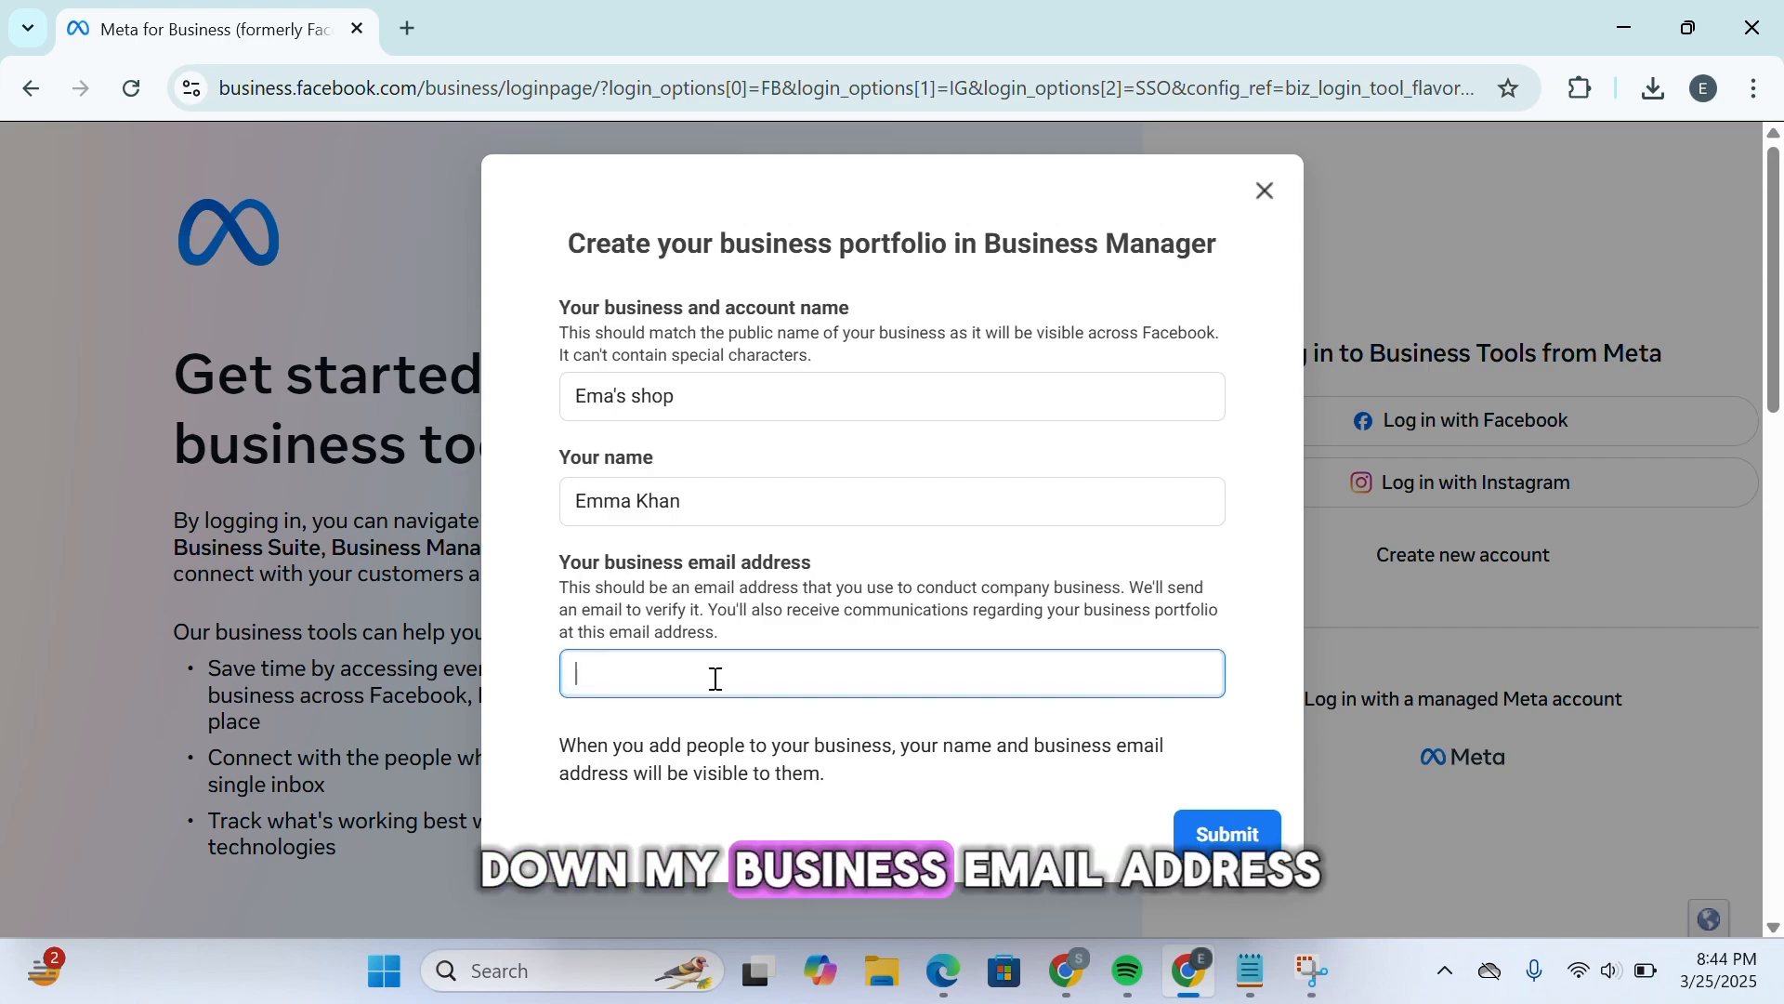
{"action": "left_click", "coordinate": [920, 652]}
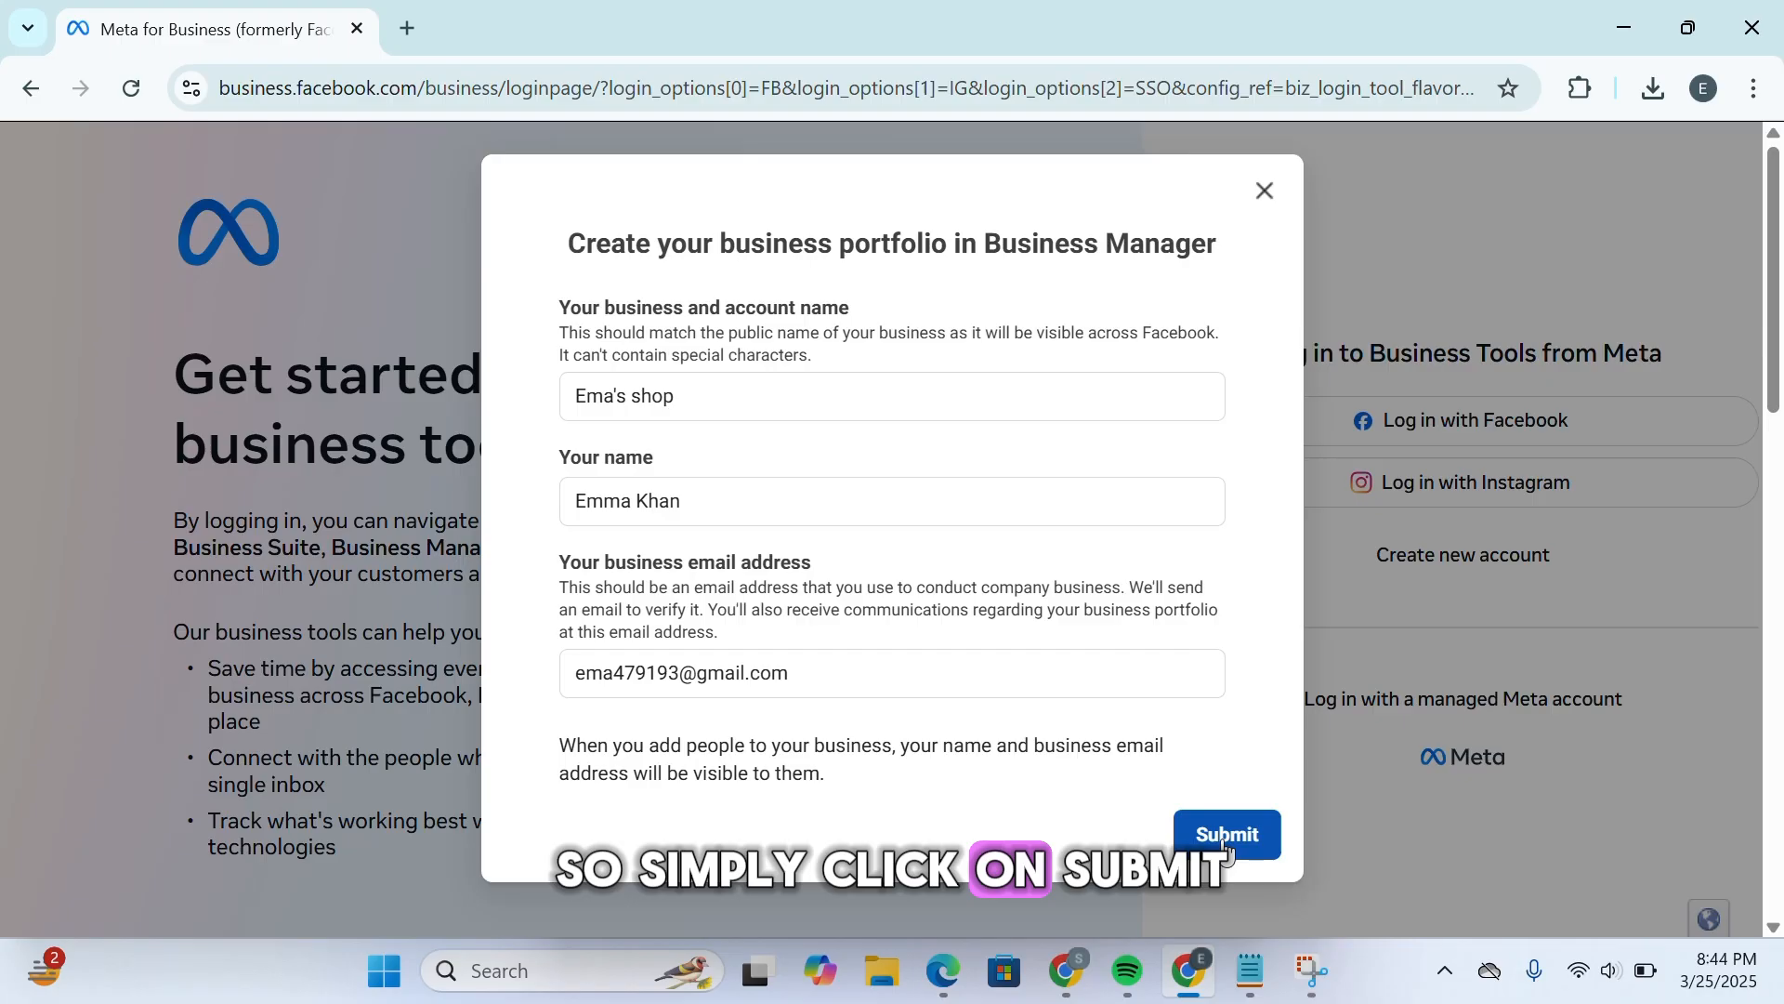
{"action": "left_click", "coordinate": [1223, 841]}
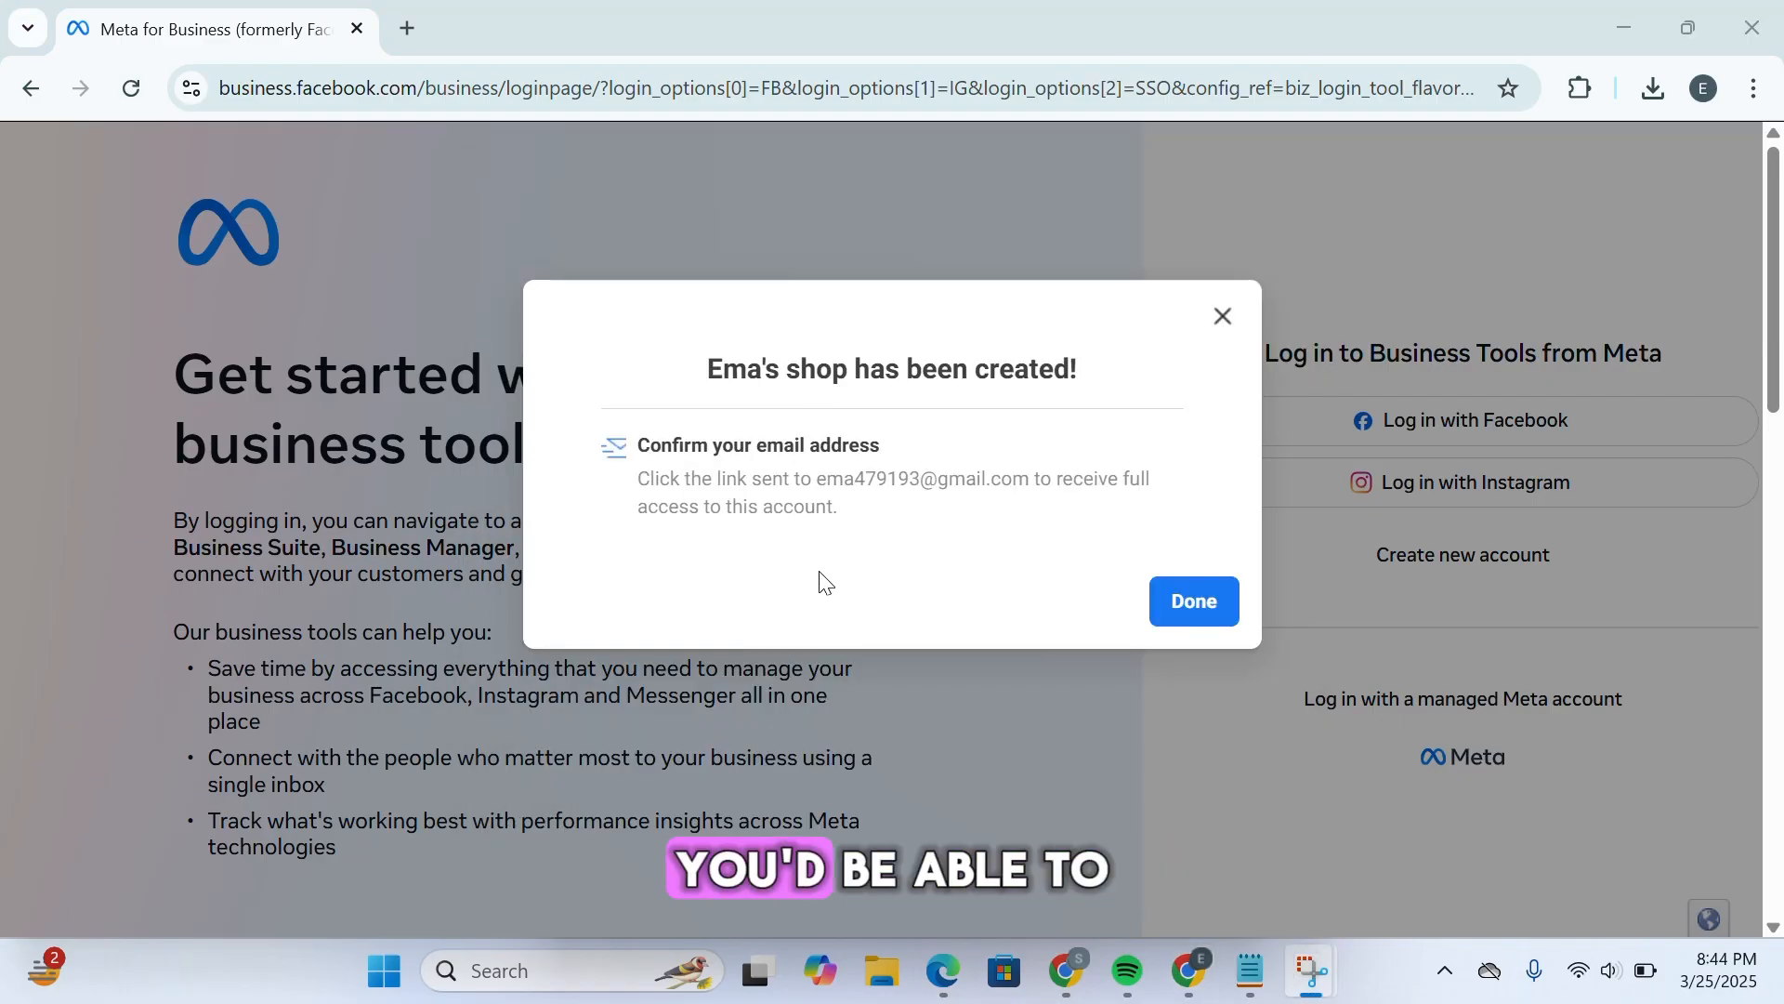
Switch to Gmail and confirm the business email address through the confirmation message from Facebook
{"action": "left_click_drag", "start_coordinate": [718, 381], "coordinate": [1195, 458]}
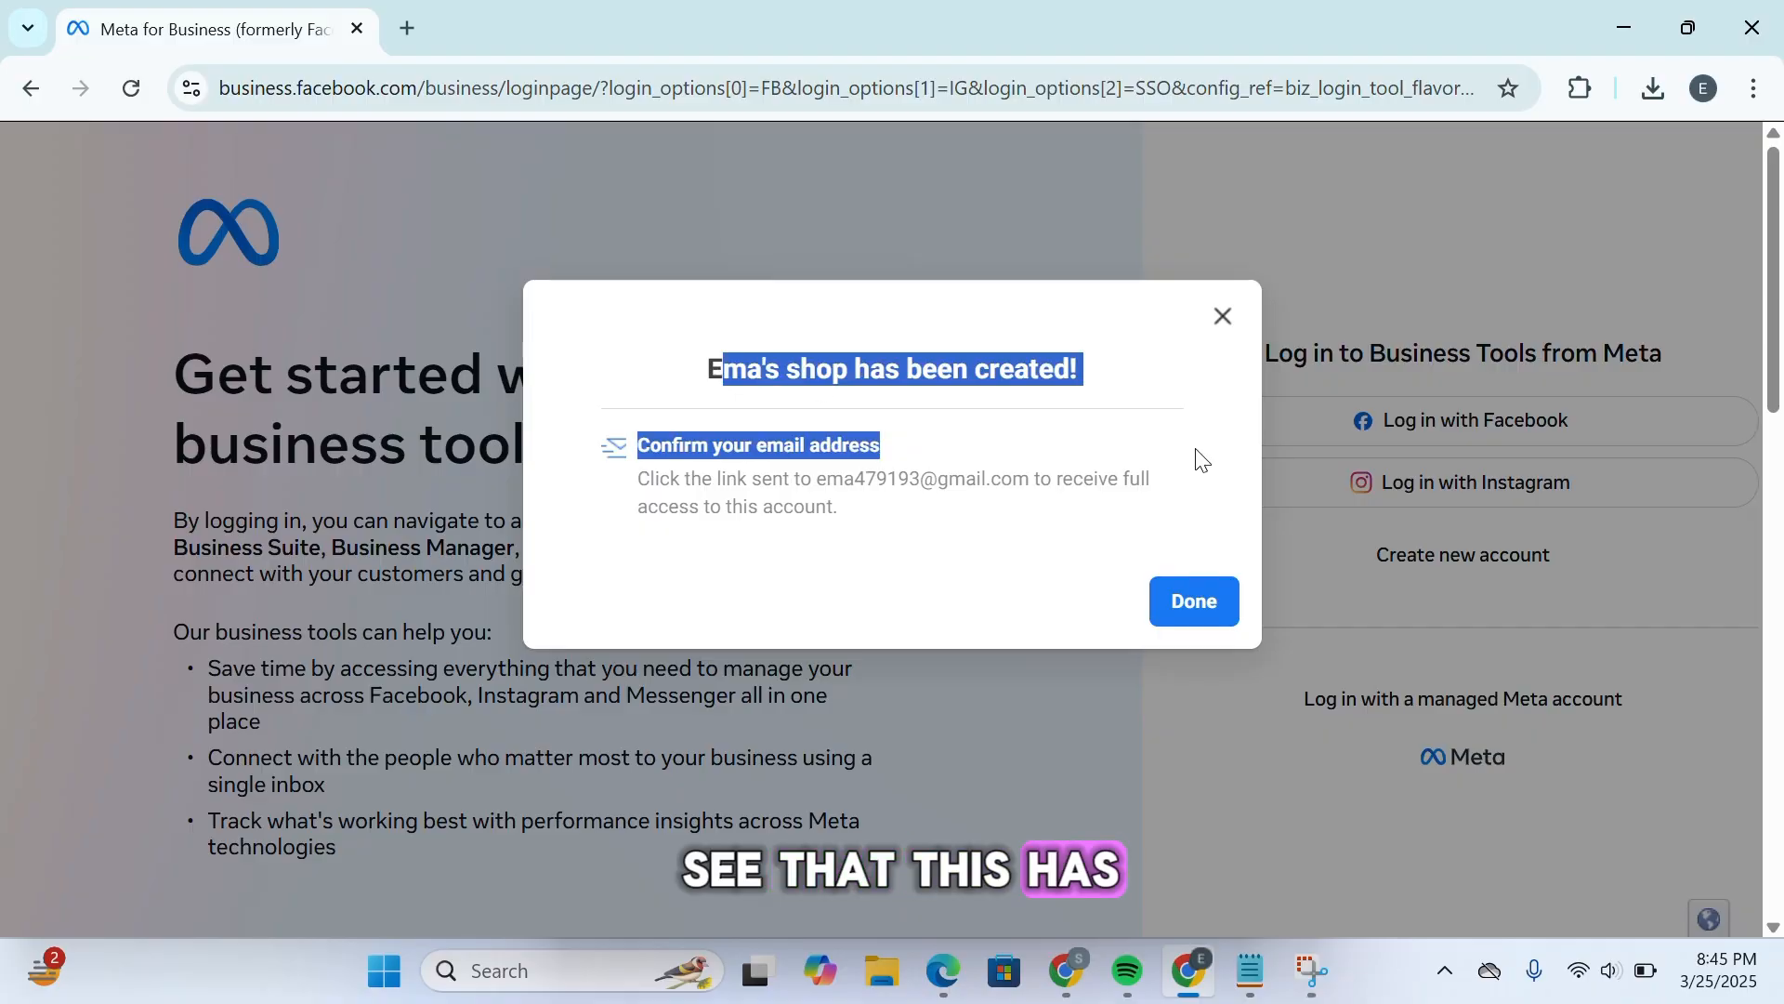
{"action": "left_click", "coordinate": [1195, 459]}
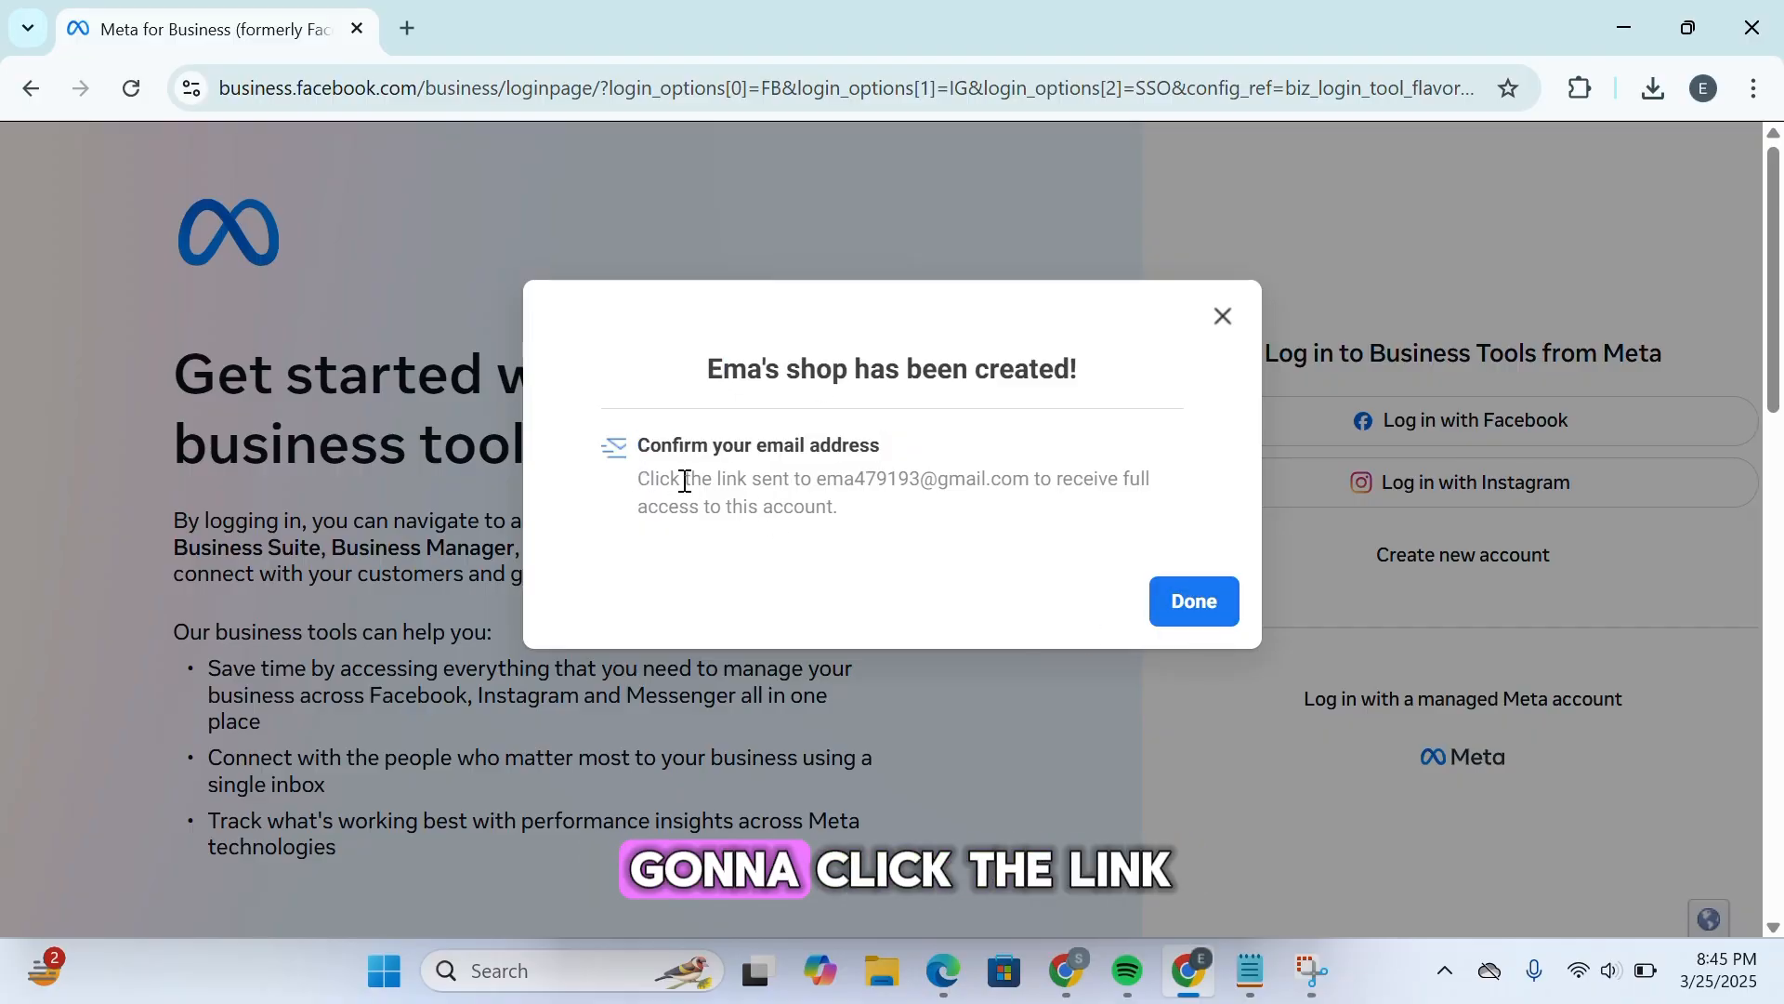
{"action": "left_click_drag", "start_coordinate": [970, 493], "coordinate": [1106, 537]}
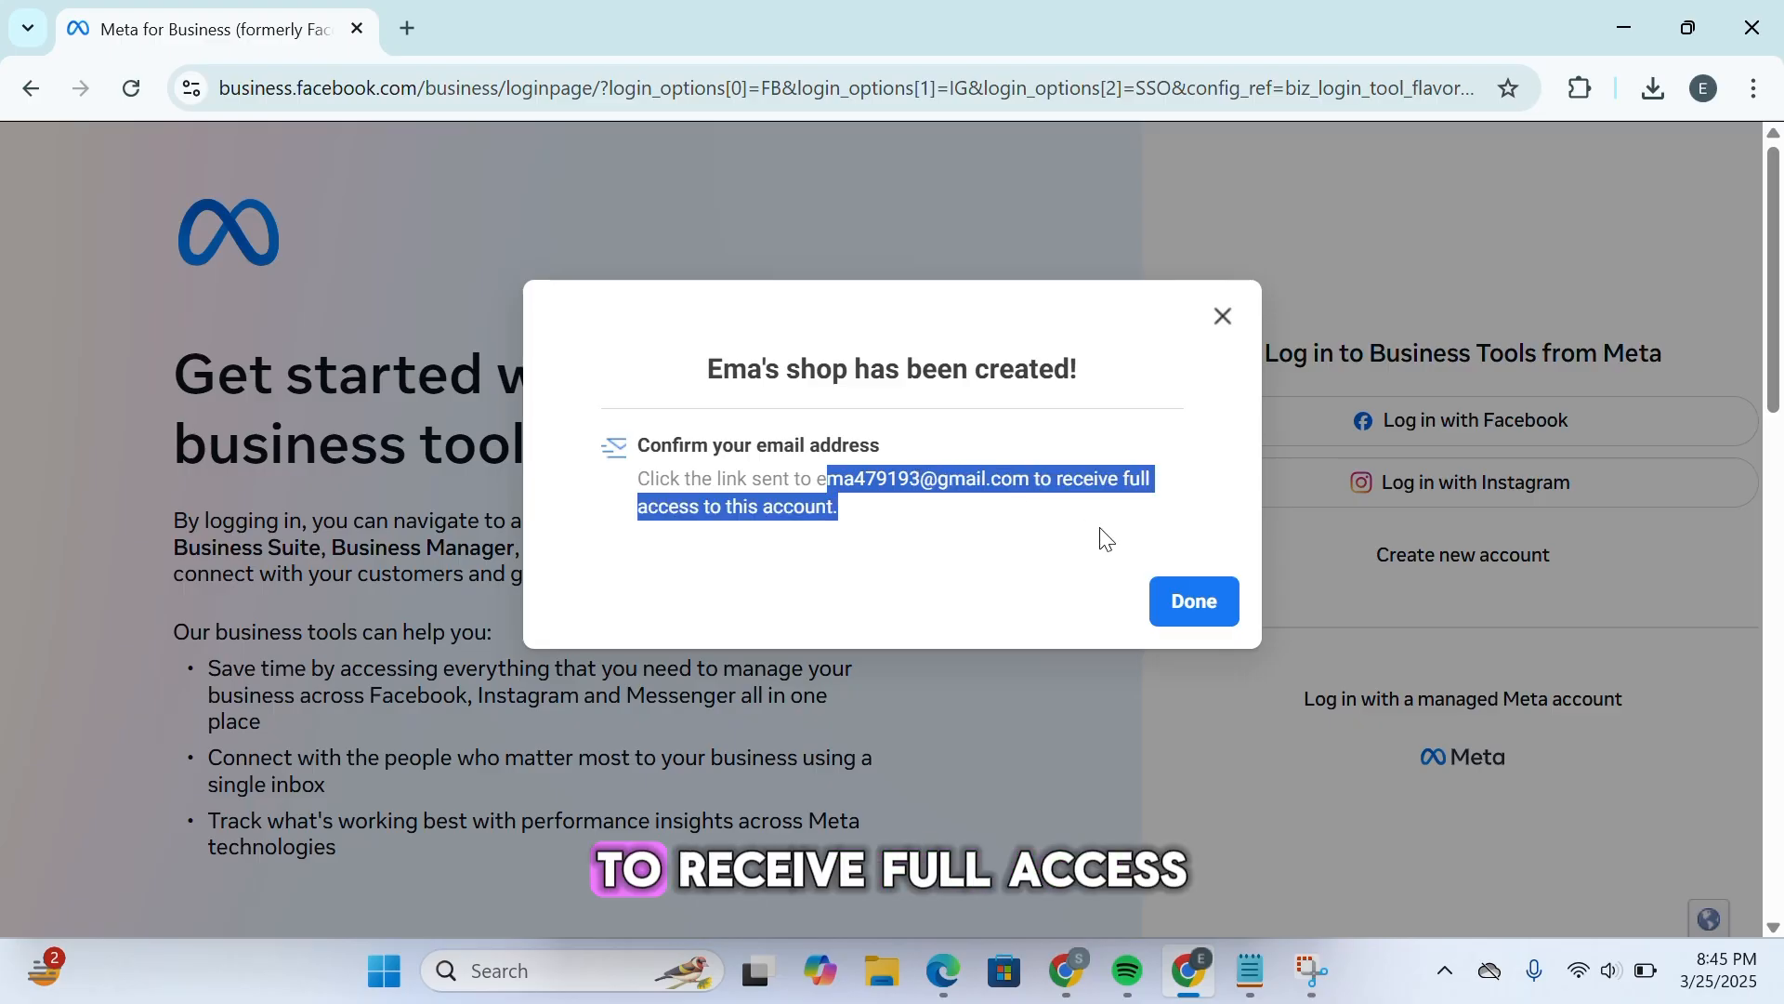
{"action": "left_click", "coordinate": [1015, 546]}
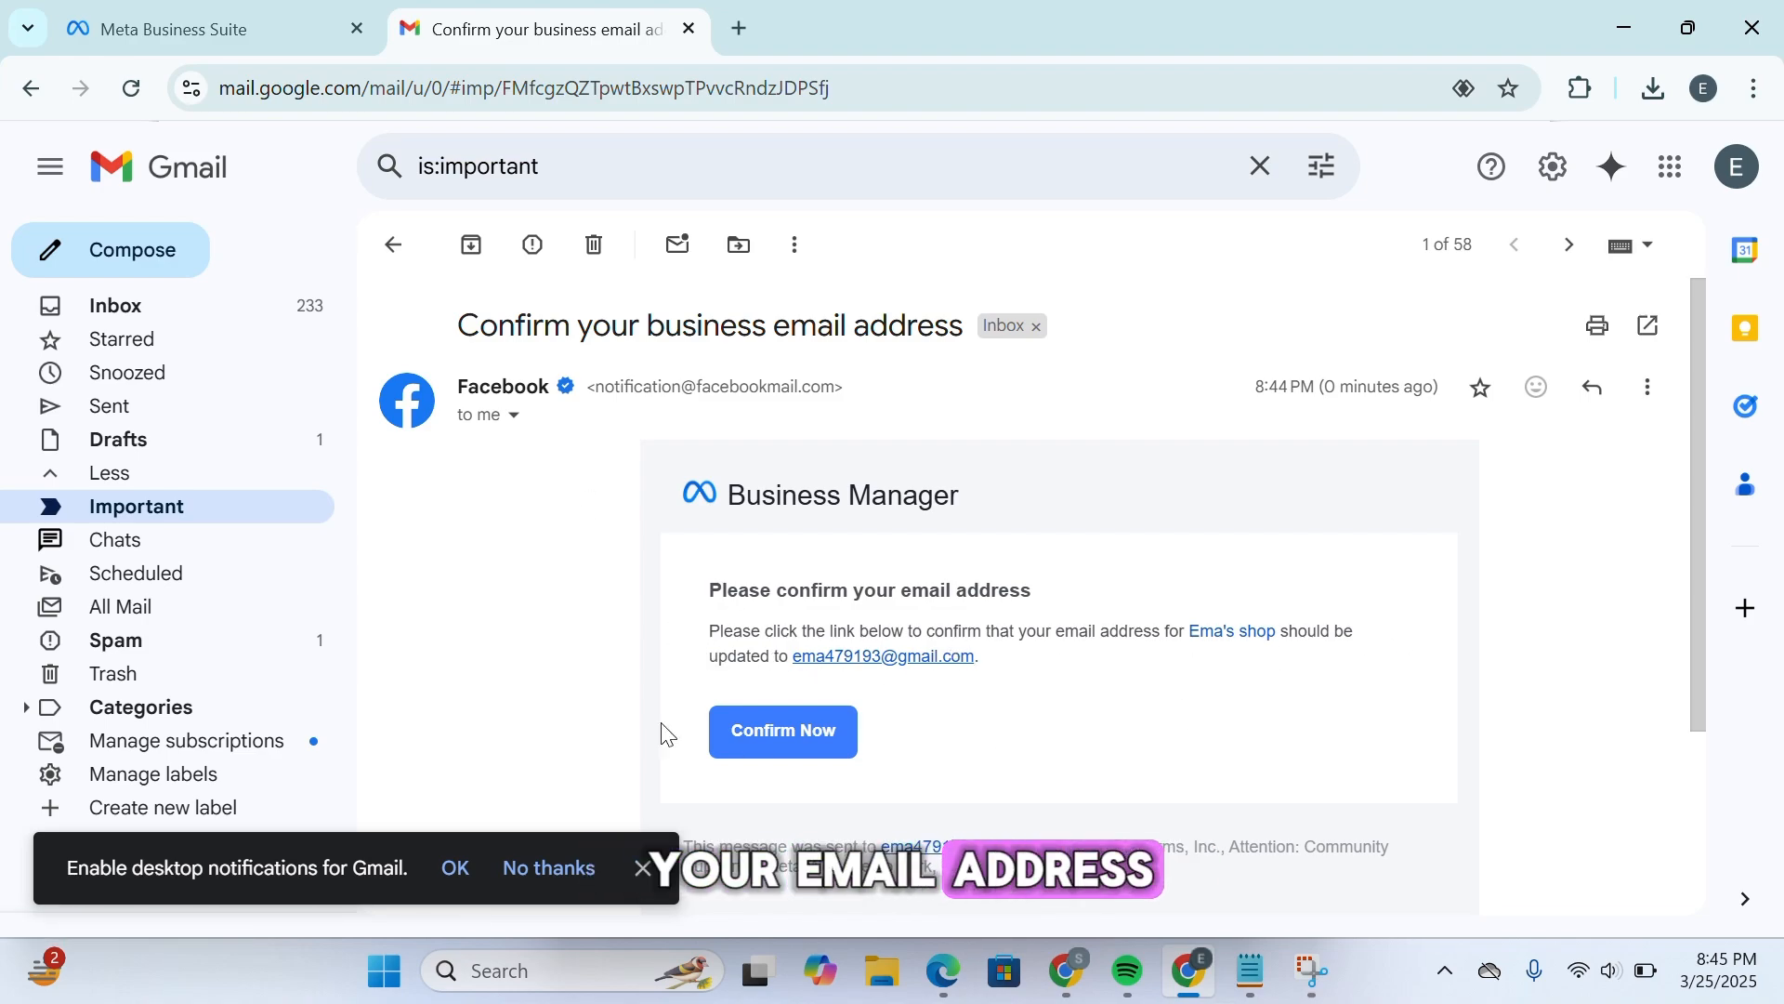
{"action": "left_click", "coordinate": [786, 737]}
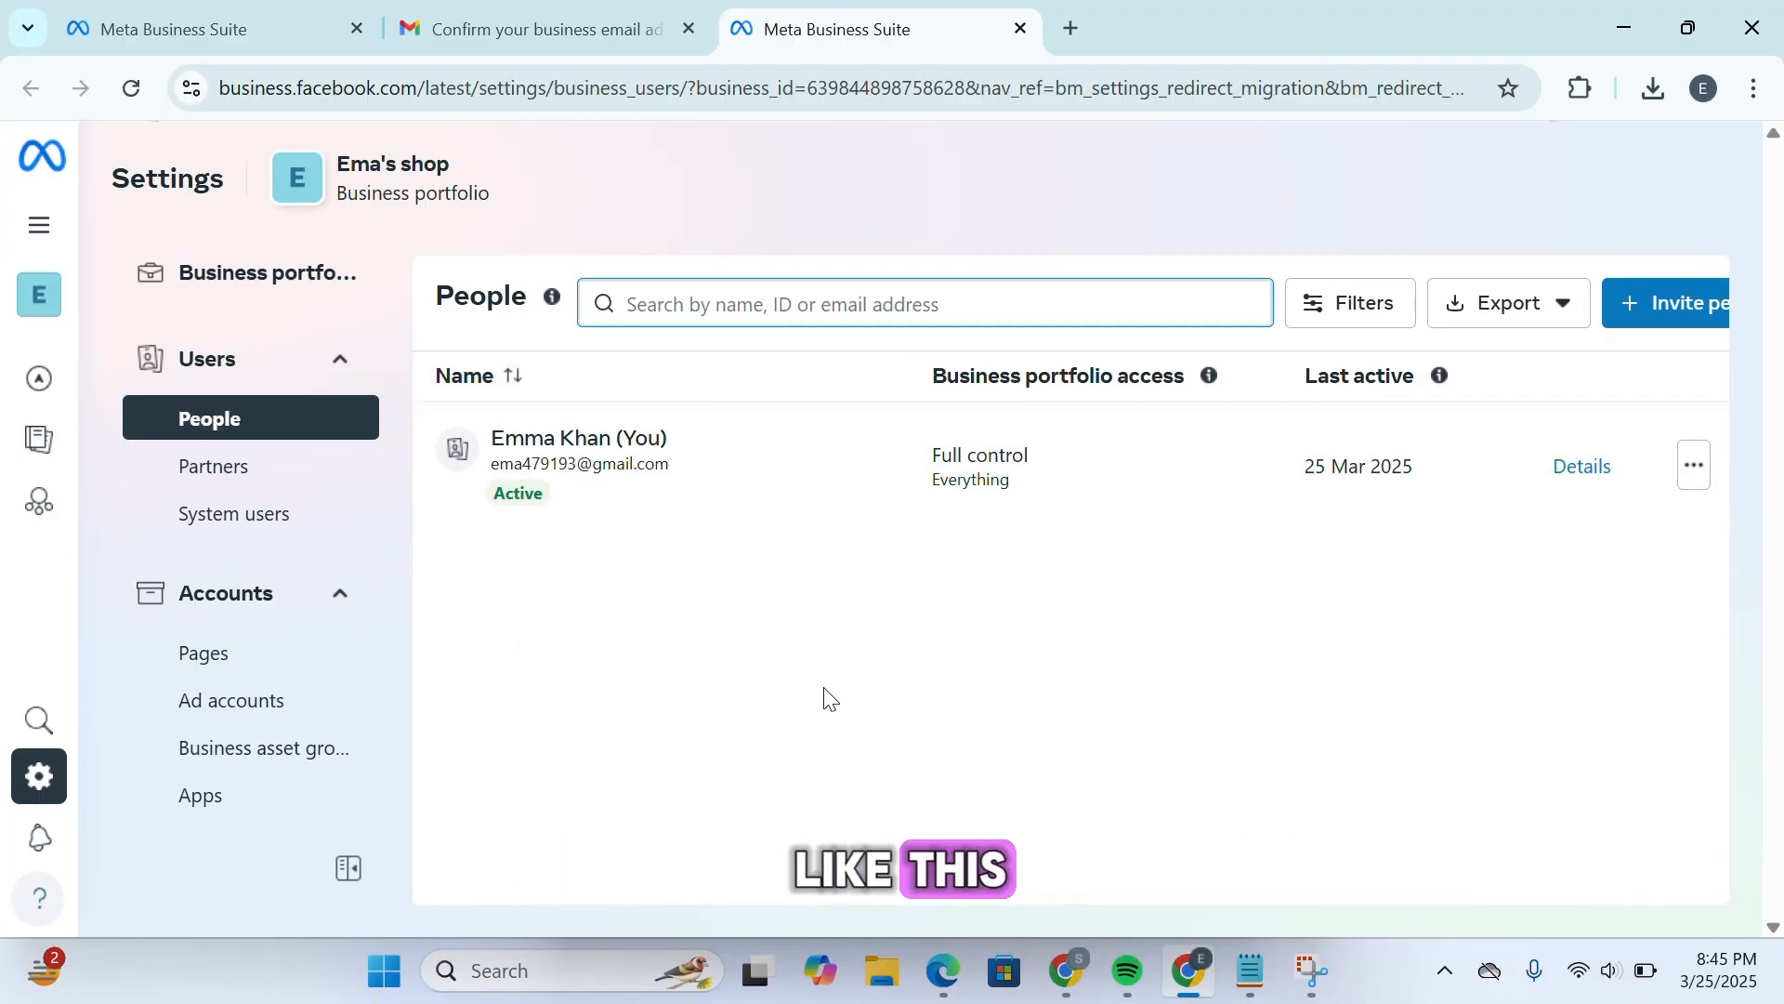
Examine the business portfolio access information on the People settings page
{"action": "left_click", "coordinate": [633, 706]}
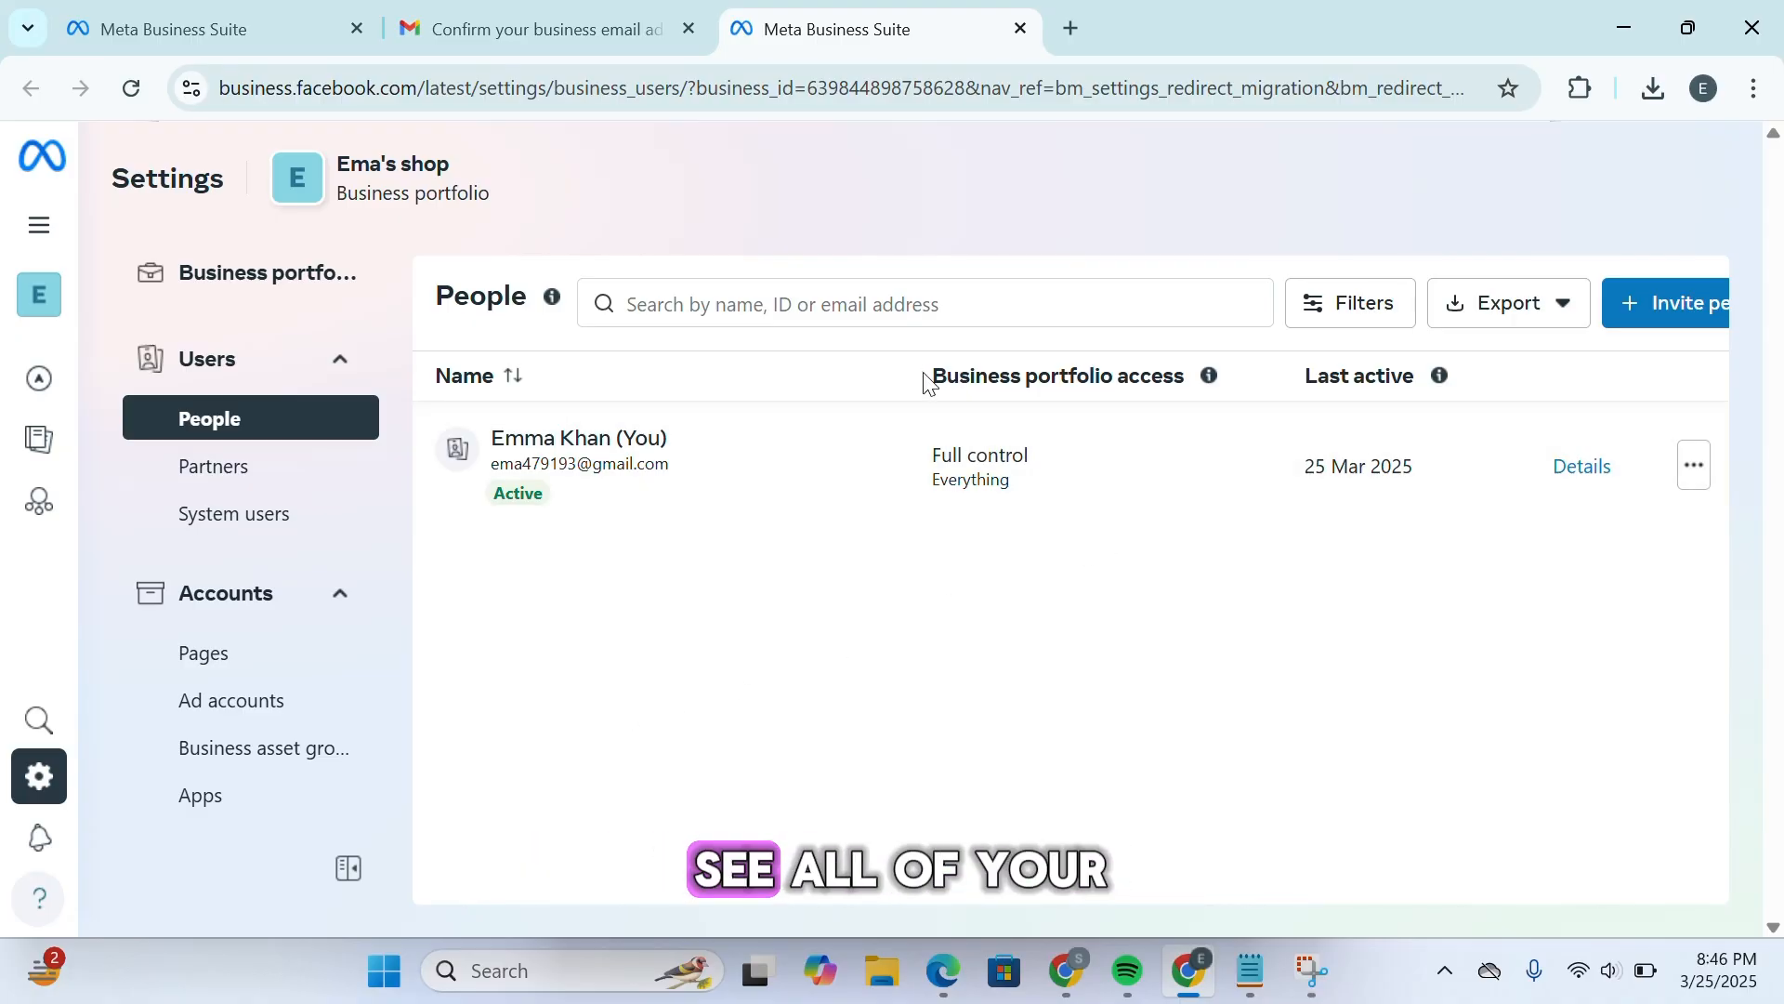
{"action": "left_click_drag", "start_coordinate": [927, 381], "coordinate": [1235, 398]}
{"action": "left_click", "coordinate": [1209, 376]}
{"action": "left_click", "coordinate": [890, 651]}
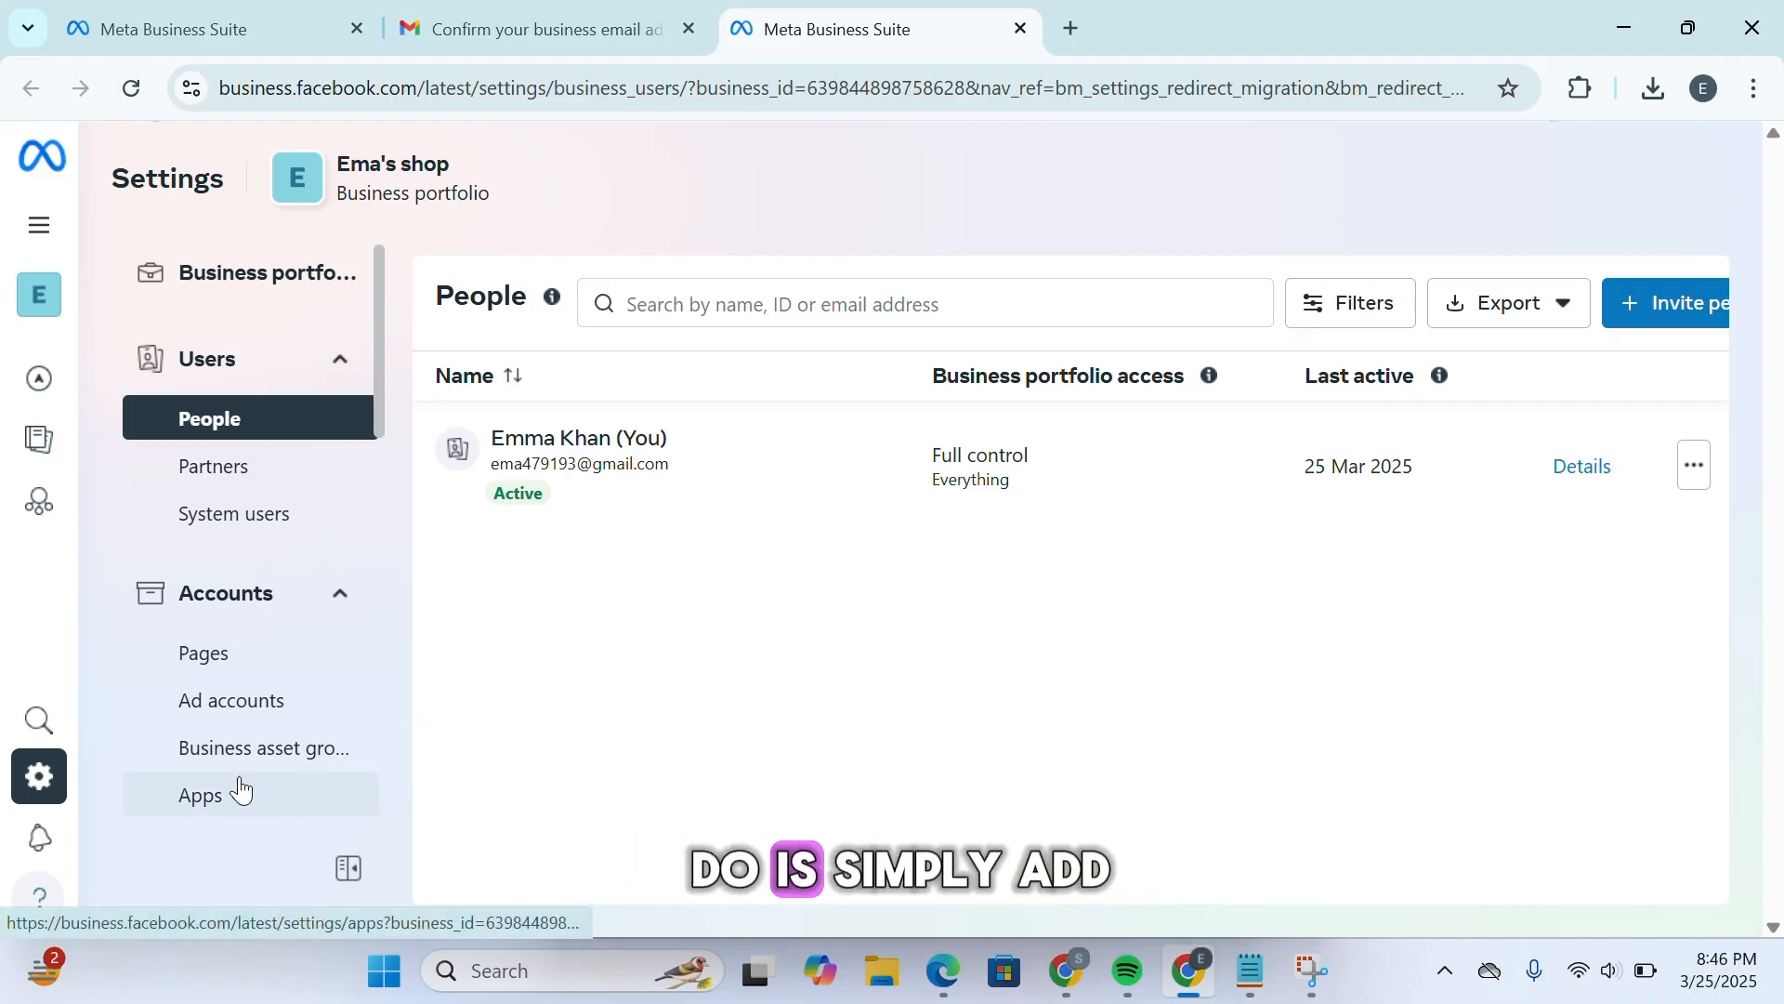
{"action": "scroll", "coordinate": [279, 816], "scroll_direction": "down", "scroll_amount": 2}
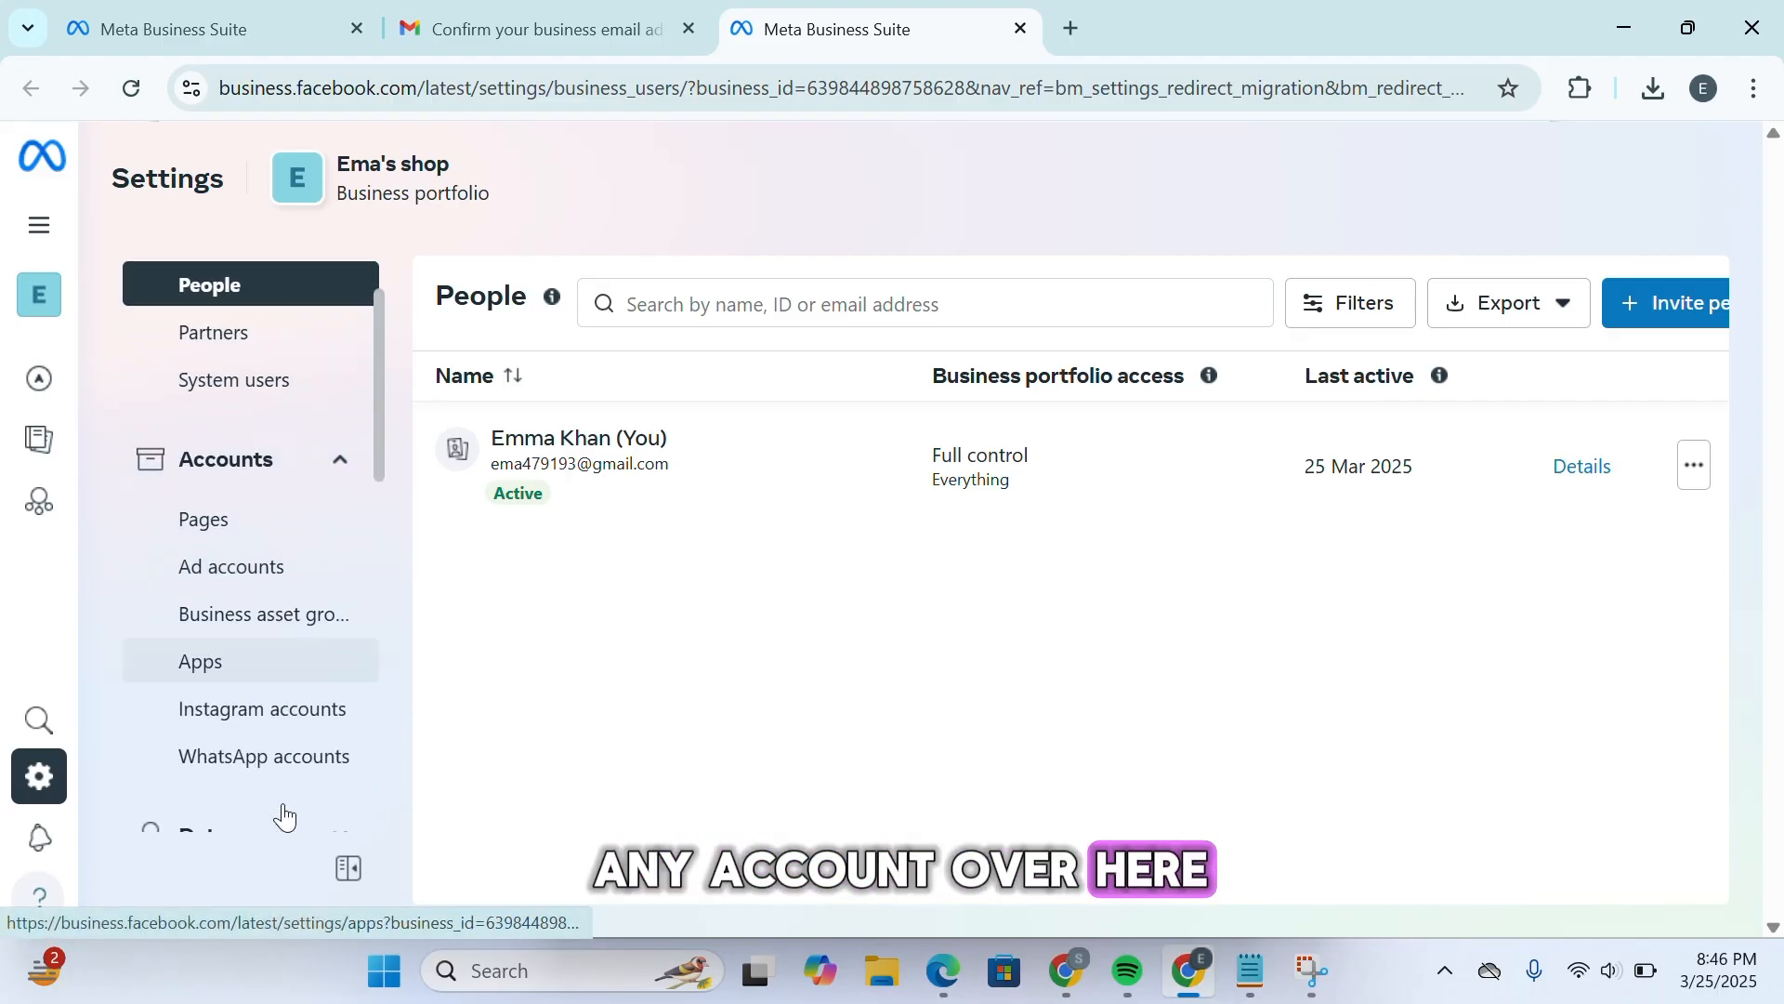
{"action": "left_click", "coordinate": [220, 680]}
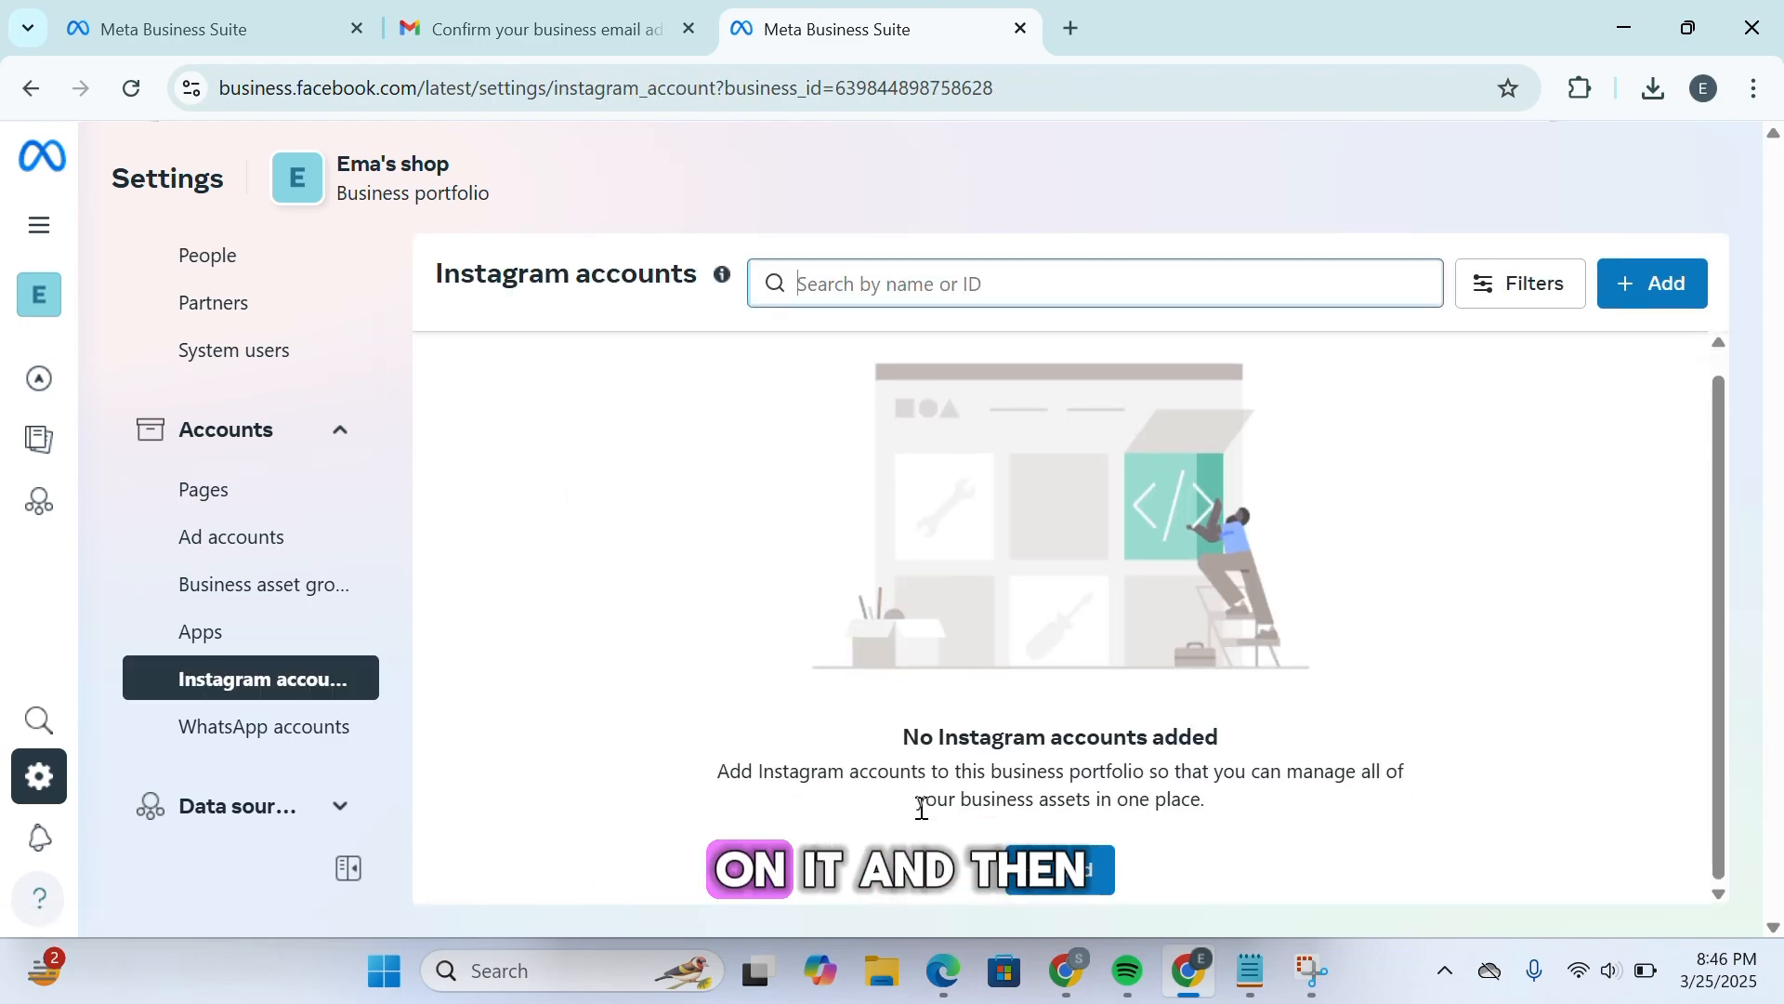
{"action": "left_click", "coordinate": [1109, 875]}
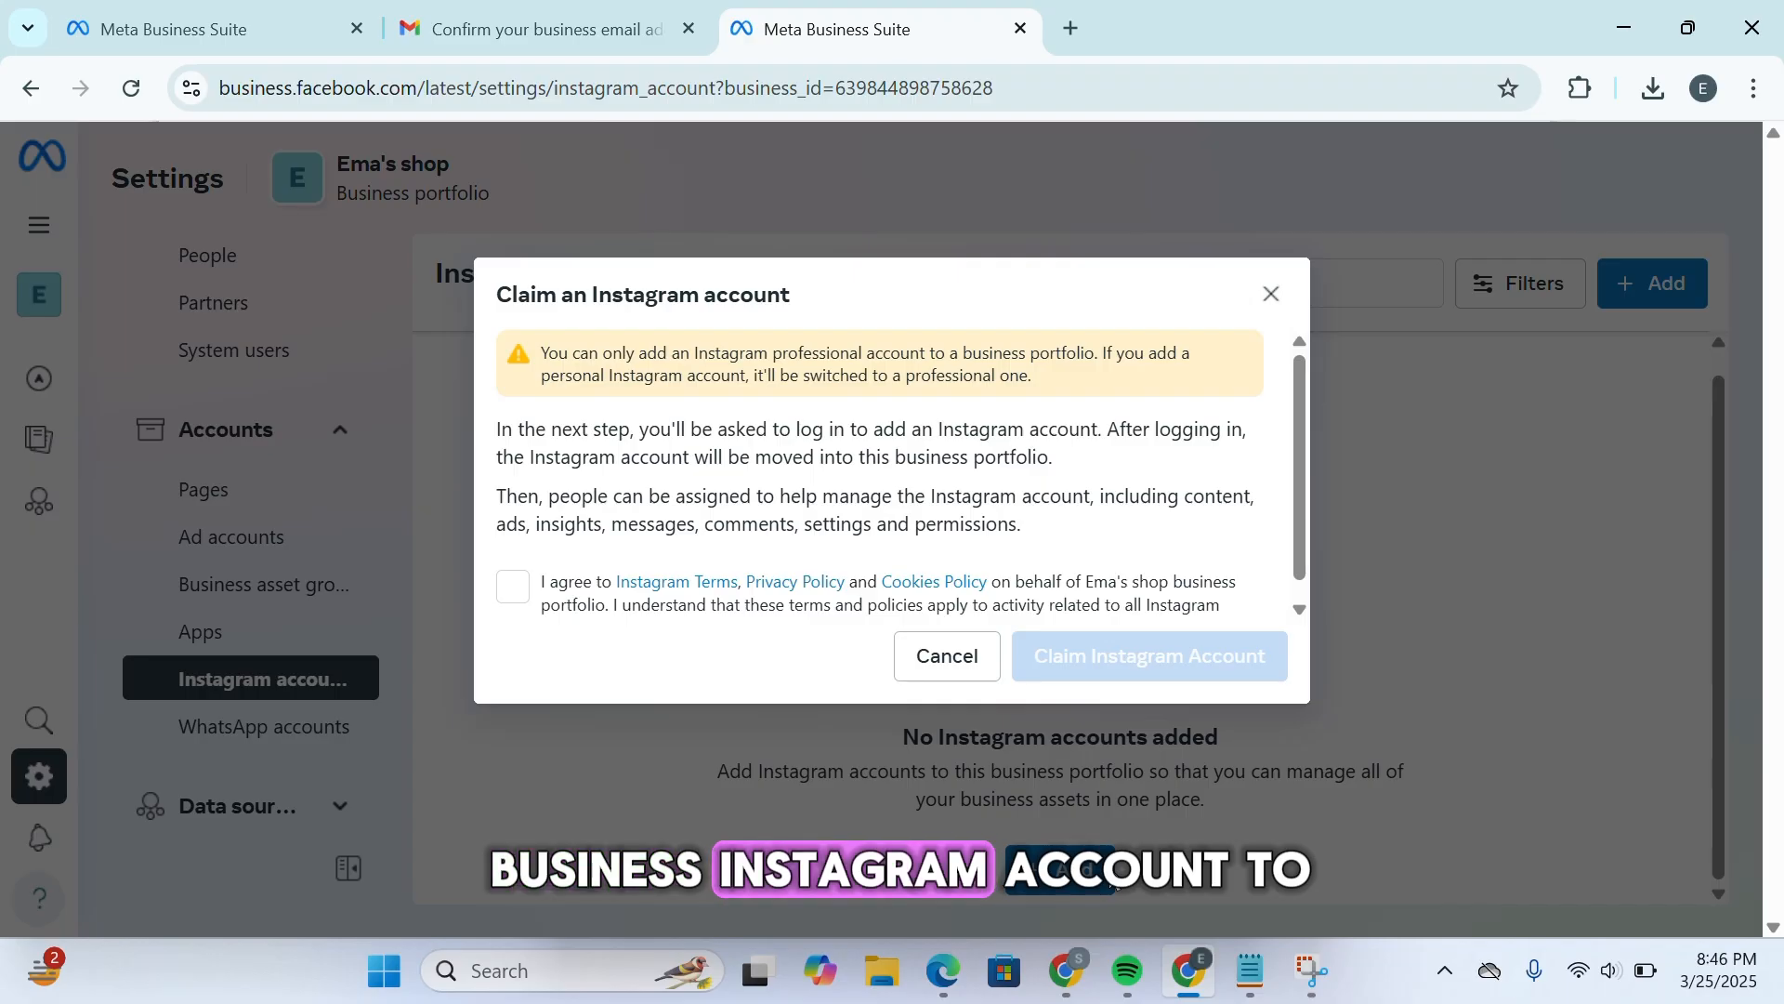
{"action": "left_click", "coordinate": [513, 587]}
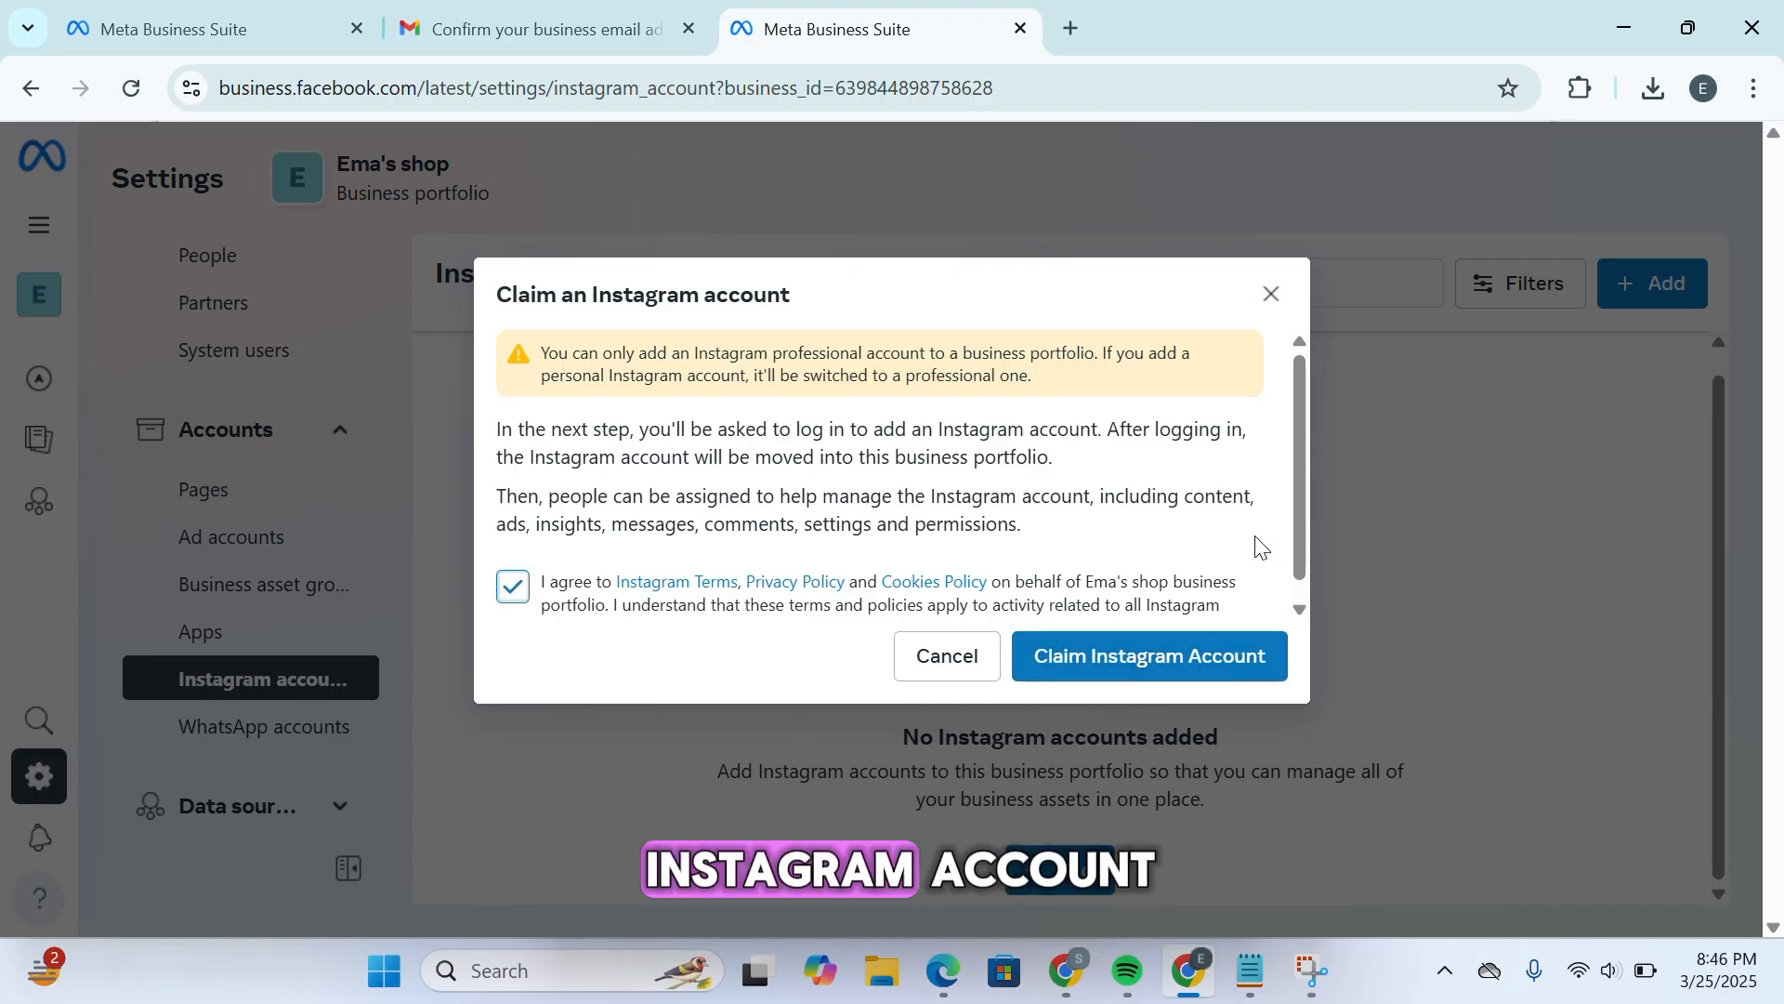
{"action": "left_click", "coordinate": [981, 660]}
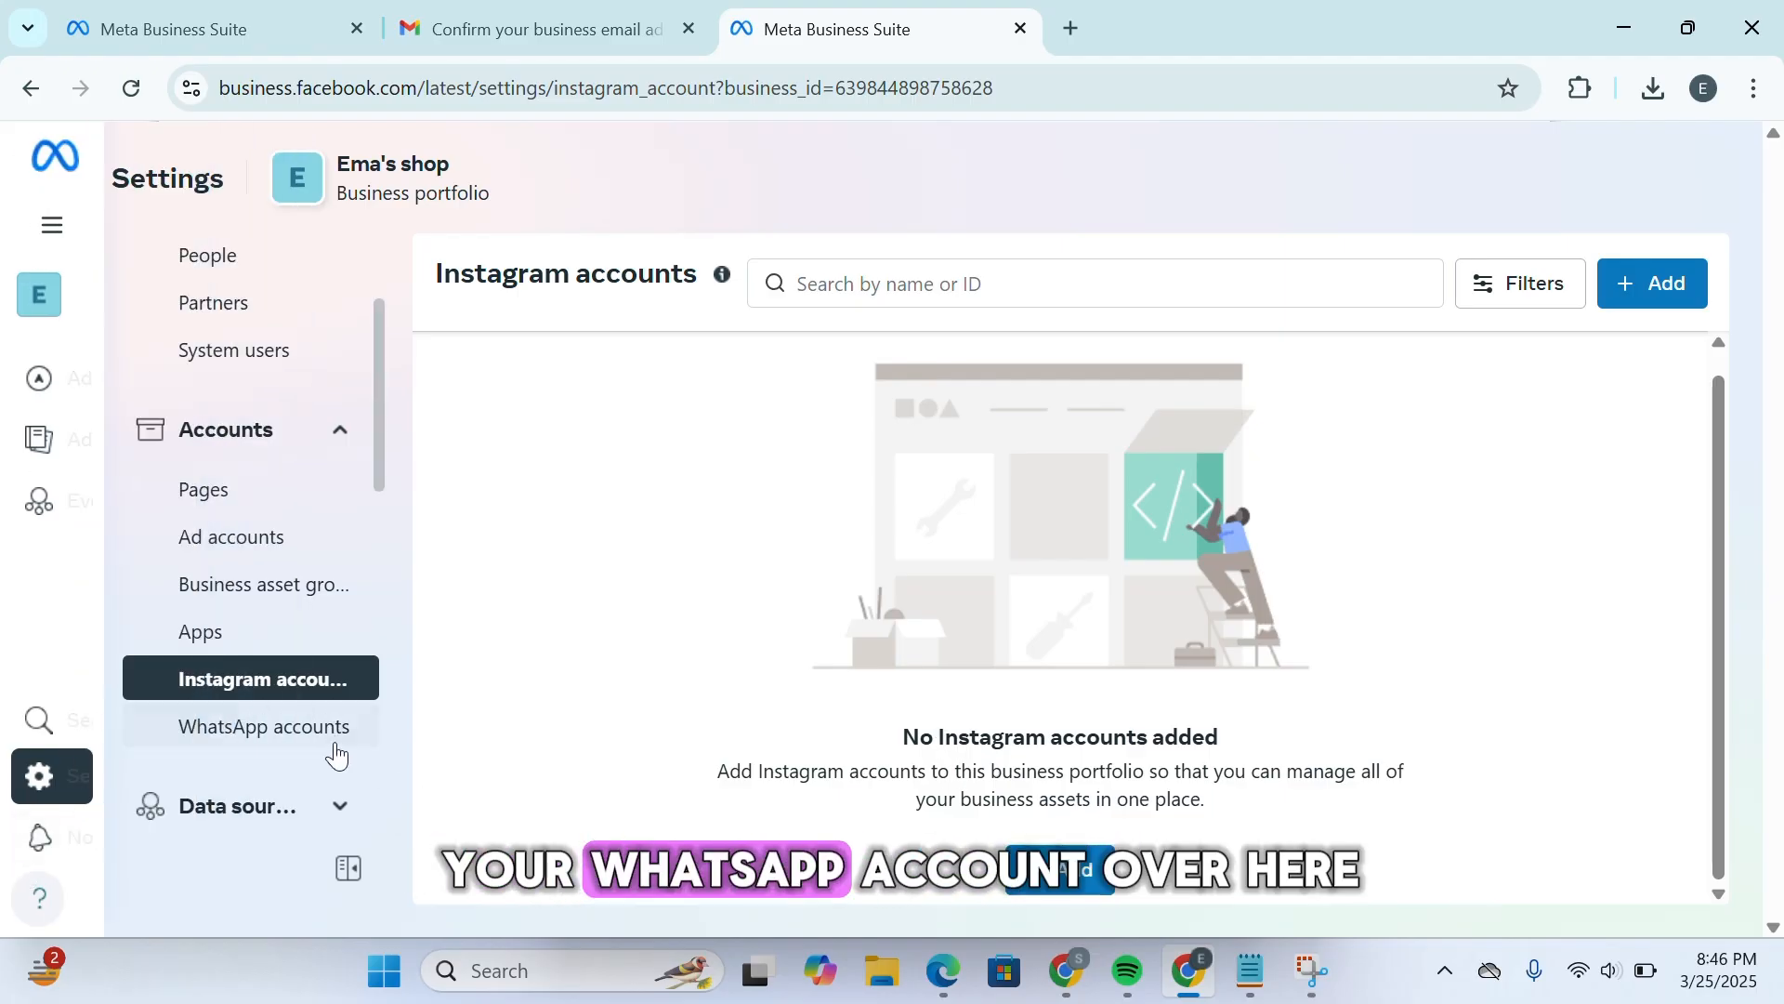
View the portfolio's WhatsApp accounts settings and open its Ad accounts settings
{"action": "left_click", "coordinate": [327, 738]}
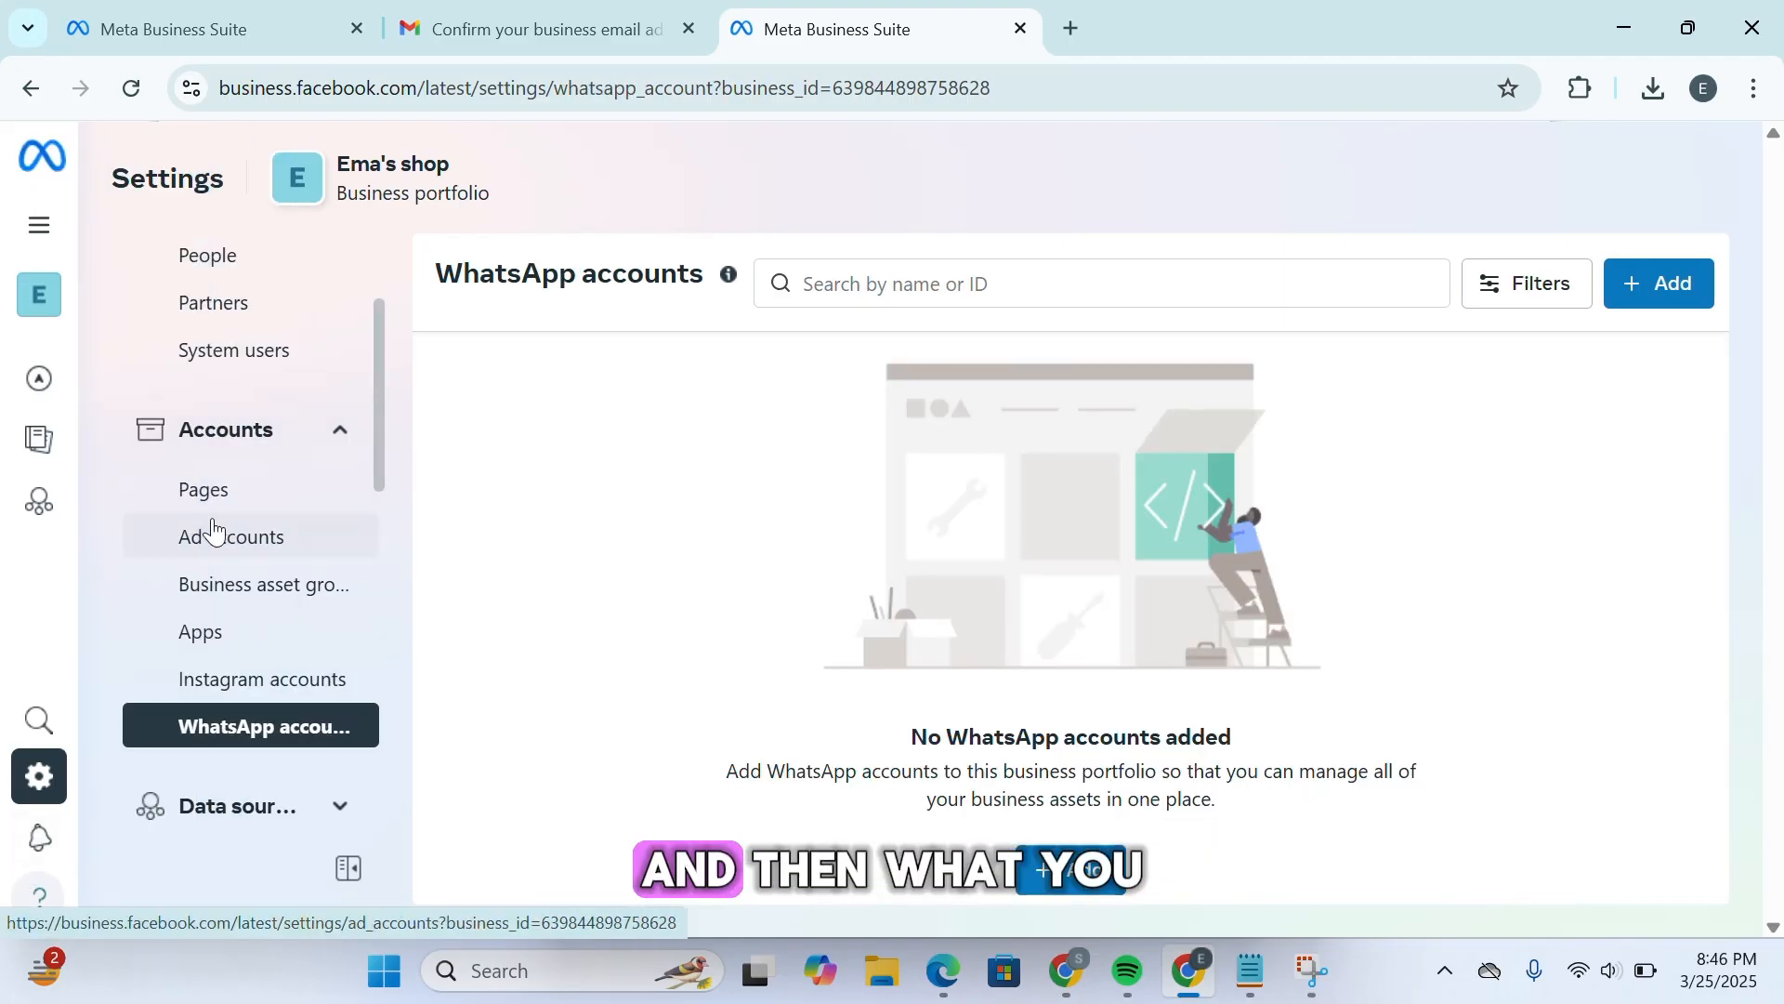
{"action": "left_click", "coordinate": [237, 543]}
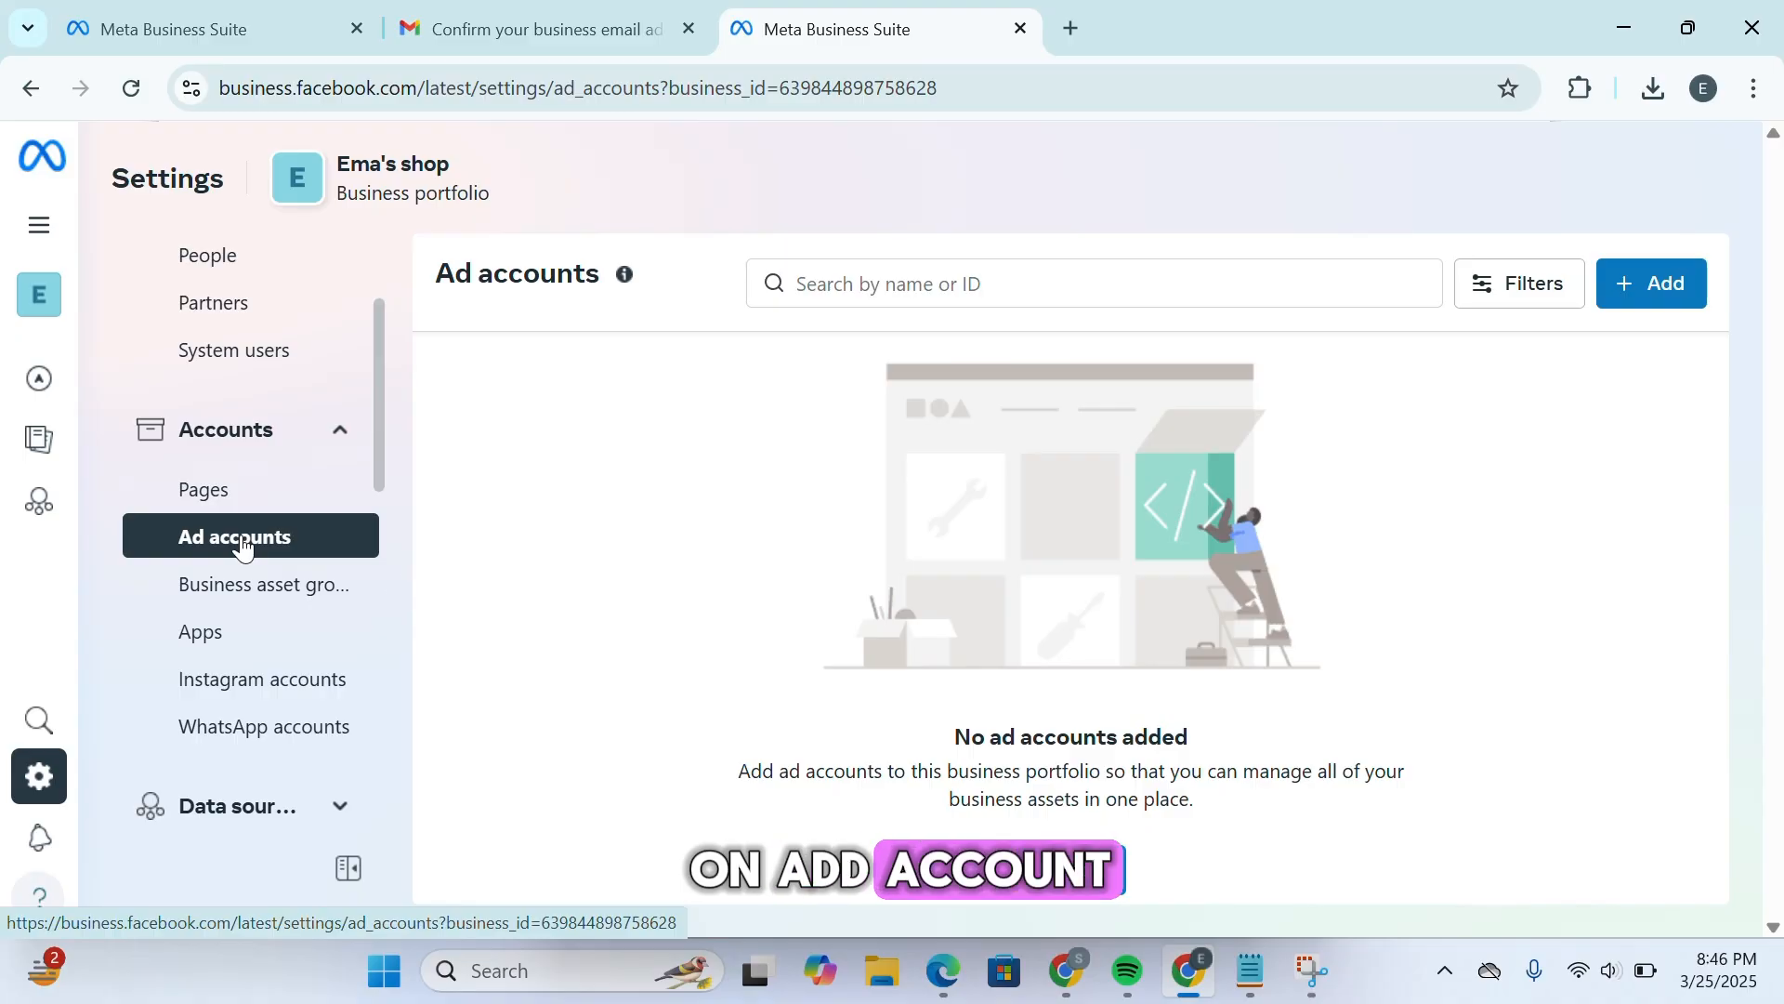
{"action": "left_click_drag", "start_coordinate": [929, 768], "coordinate": [1171, 758]}
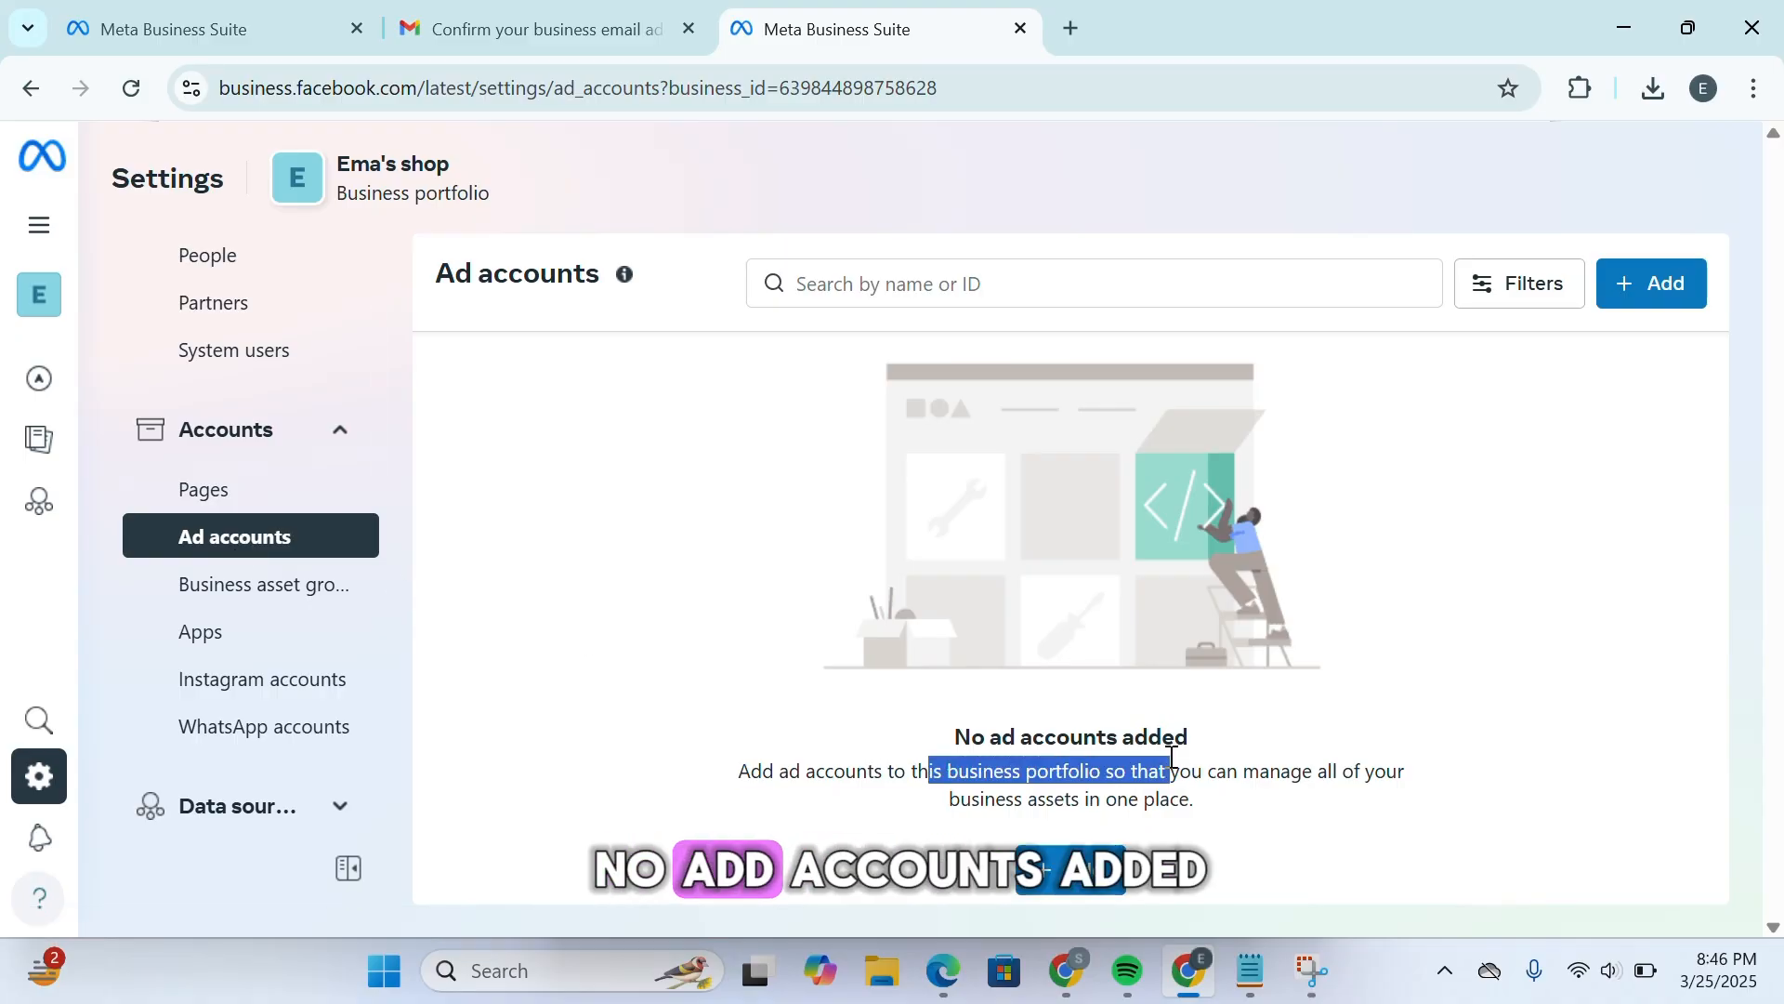
Start adding a newly created ad account to the business portfolio and name it "Ema's shop"
{"action": "left_click", "coordinate": [1172, 757]}
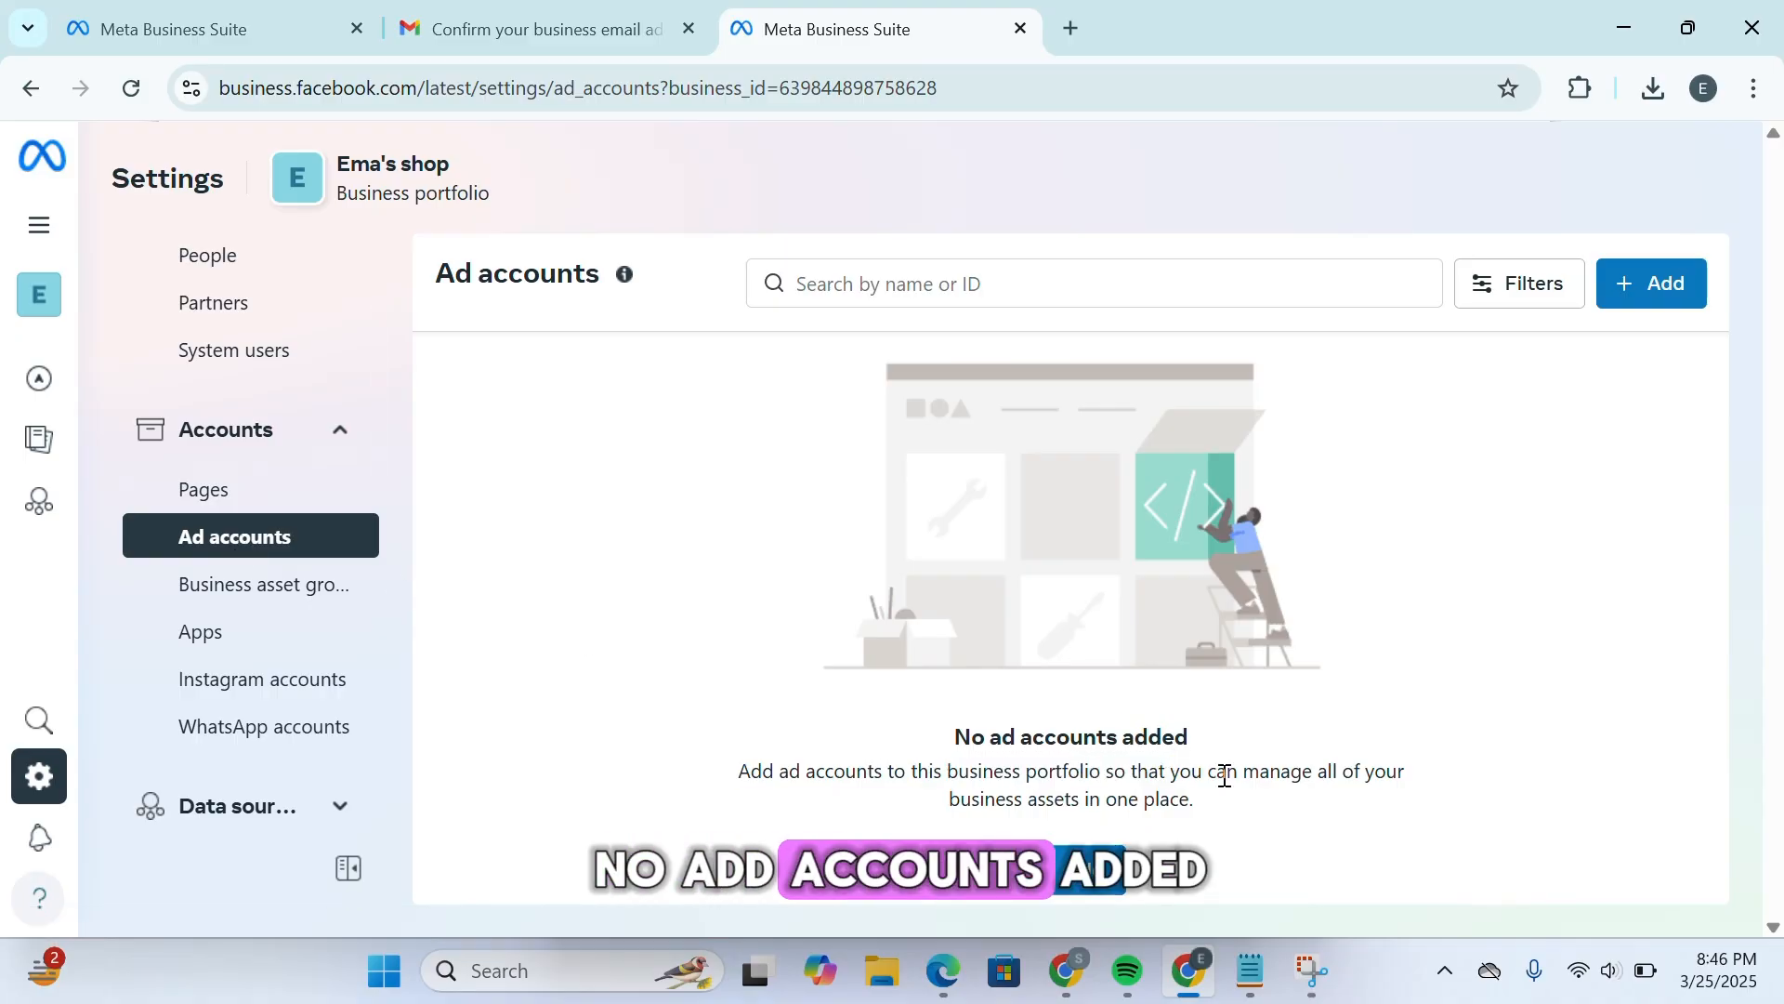
{"action": "left_click", "coordinate": [1090, 879]}
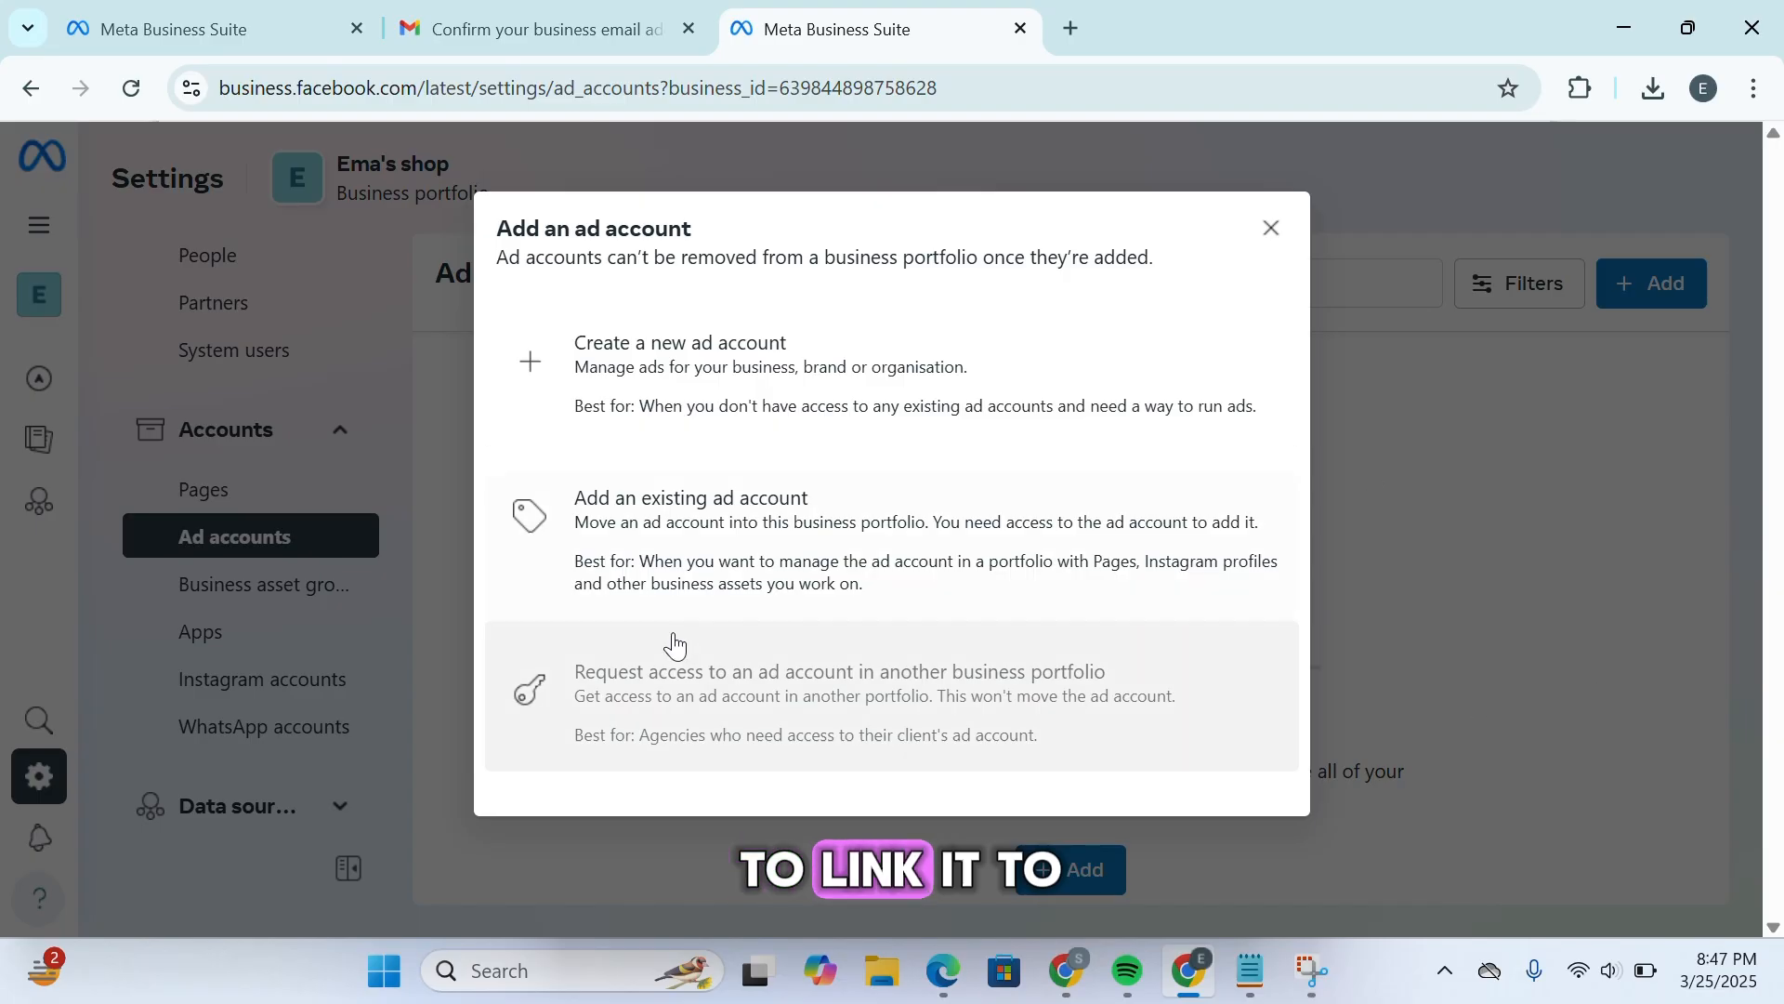
{"action": "mouse_move", "coordinate": [599, 690]}
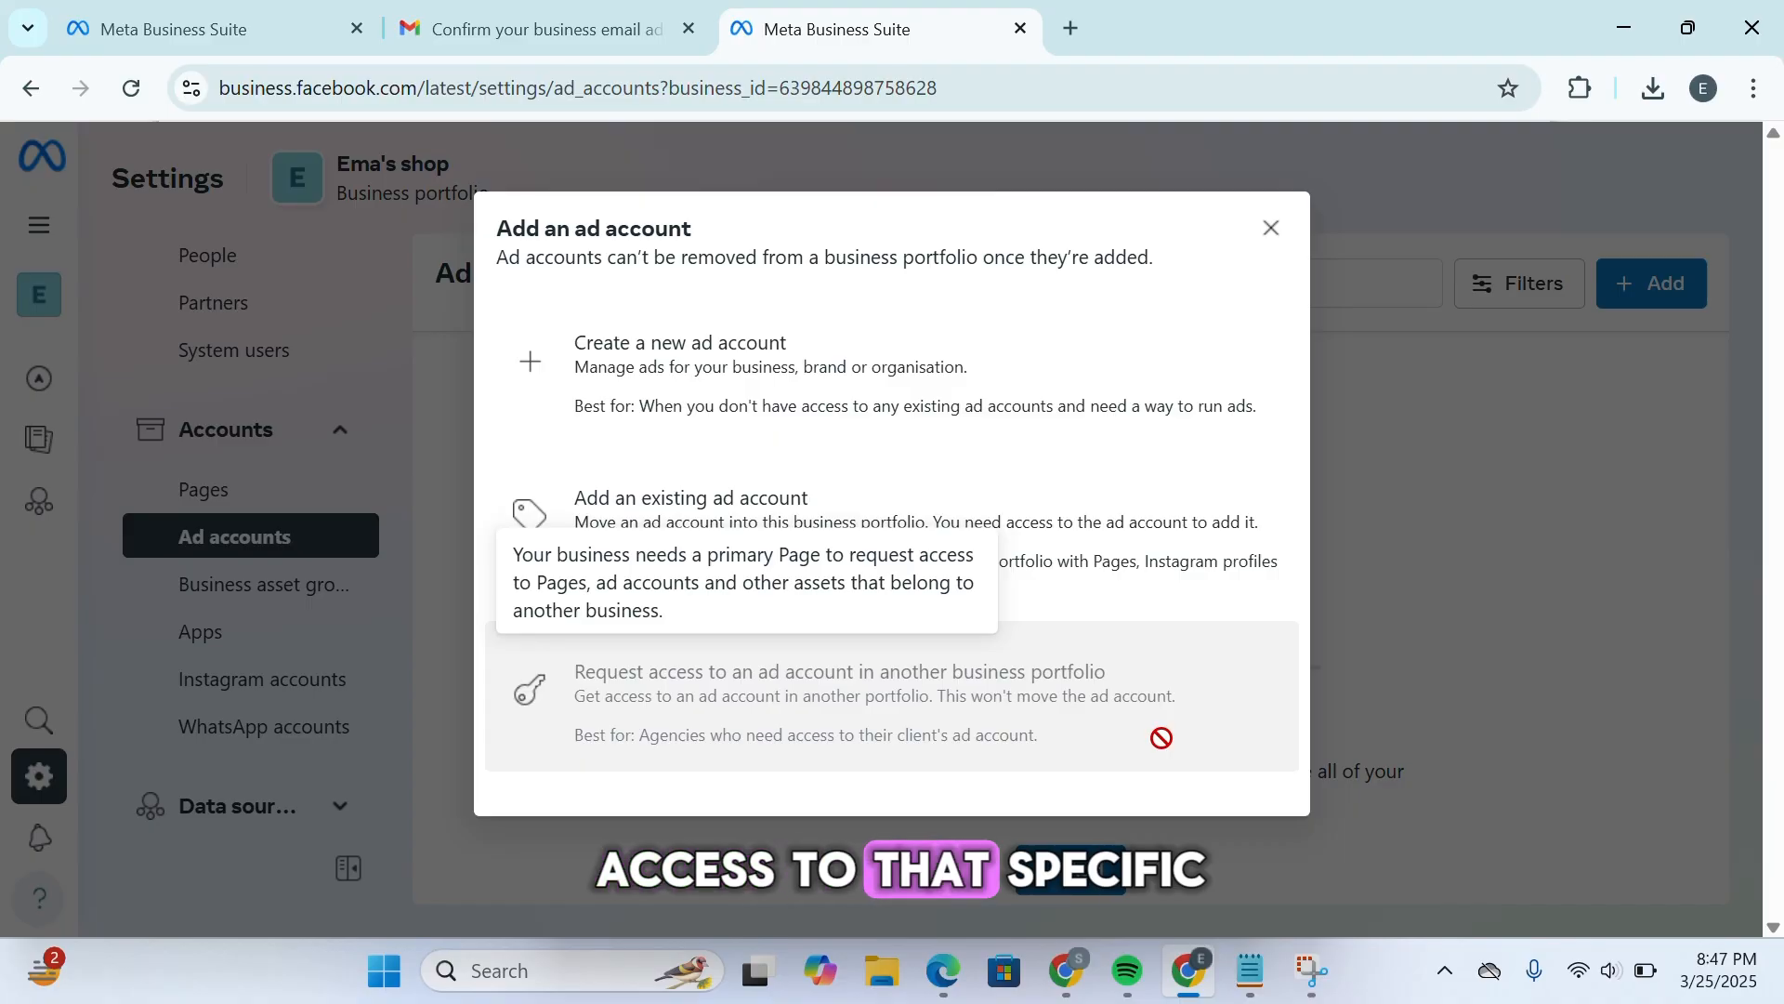
{"action": "left_click", "coordinate": [710, 390]}
{"action": "left_click", "coordinate": [870, 317]}
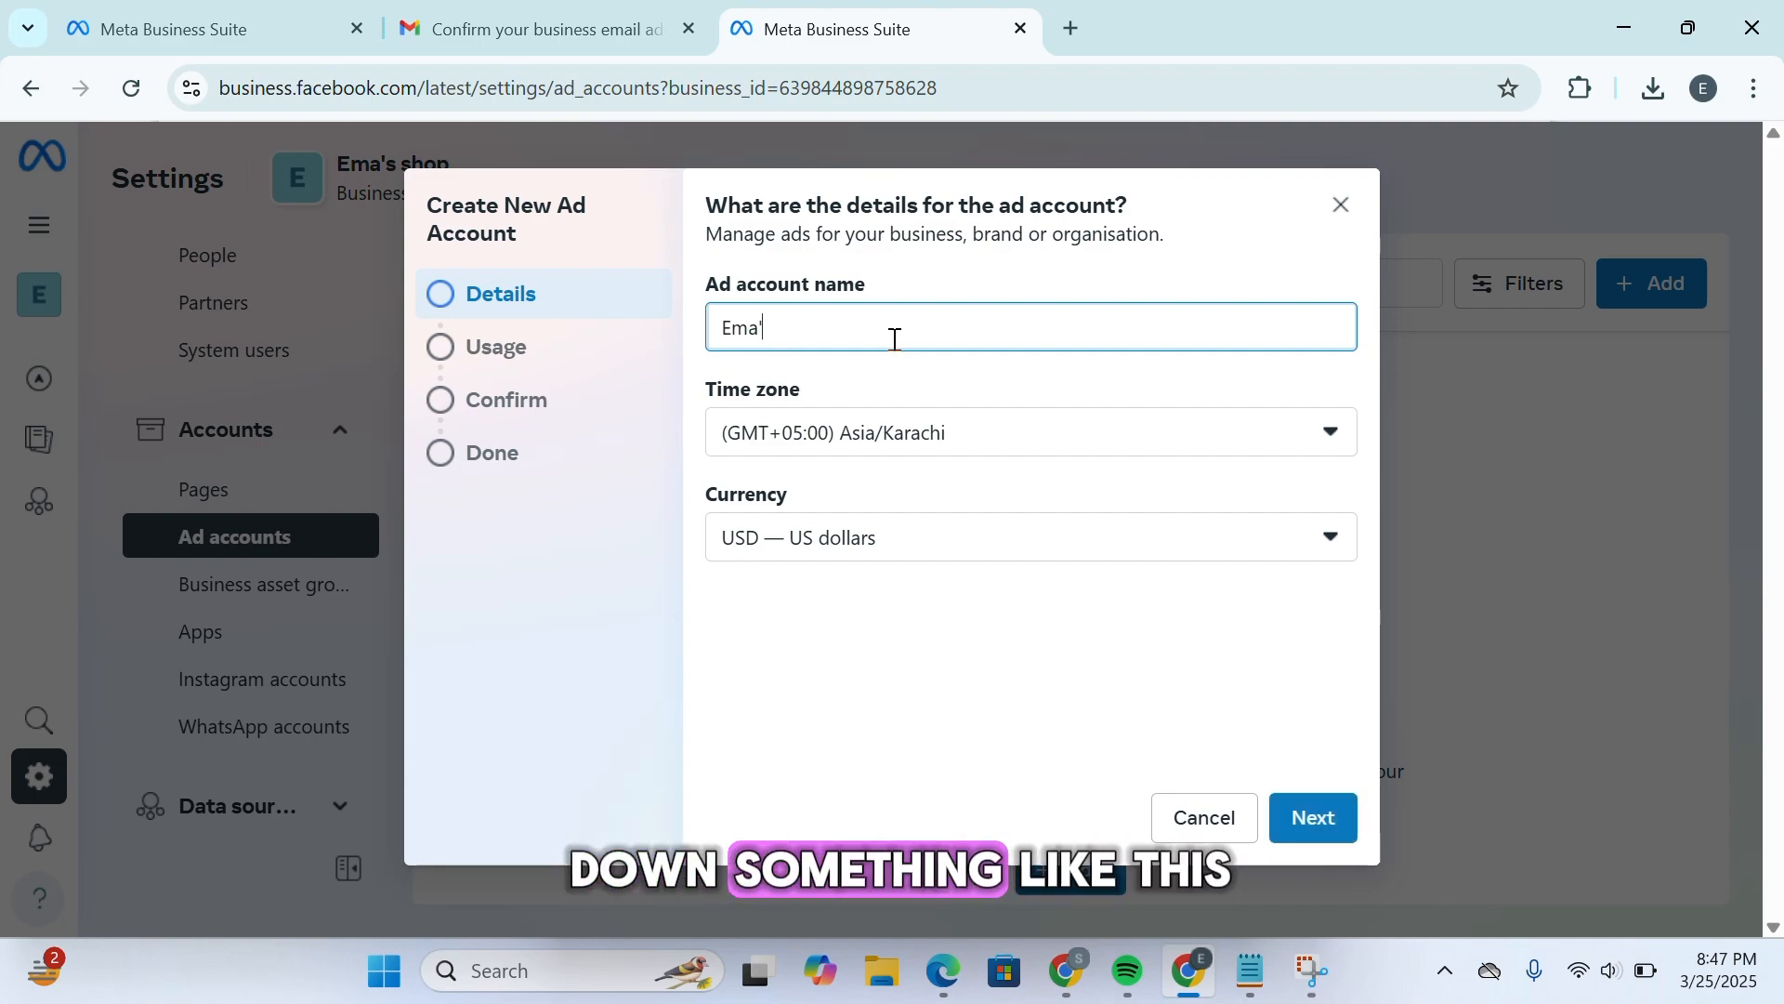
{"action": "type", "text": "hop"}
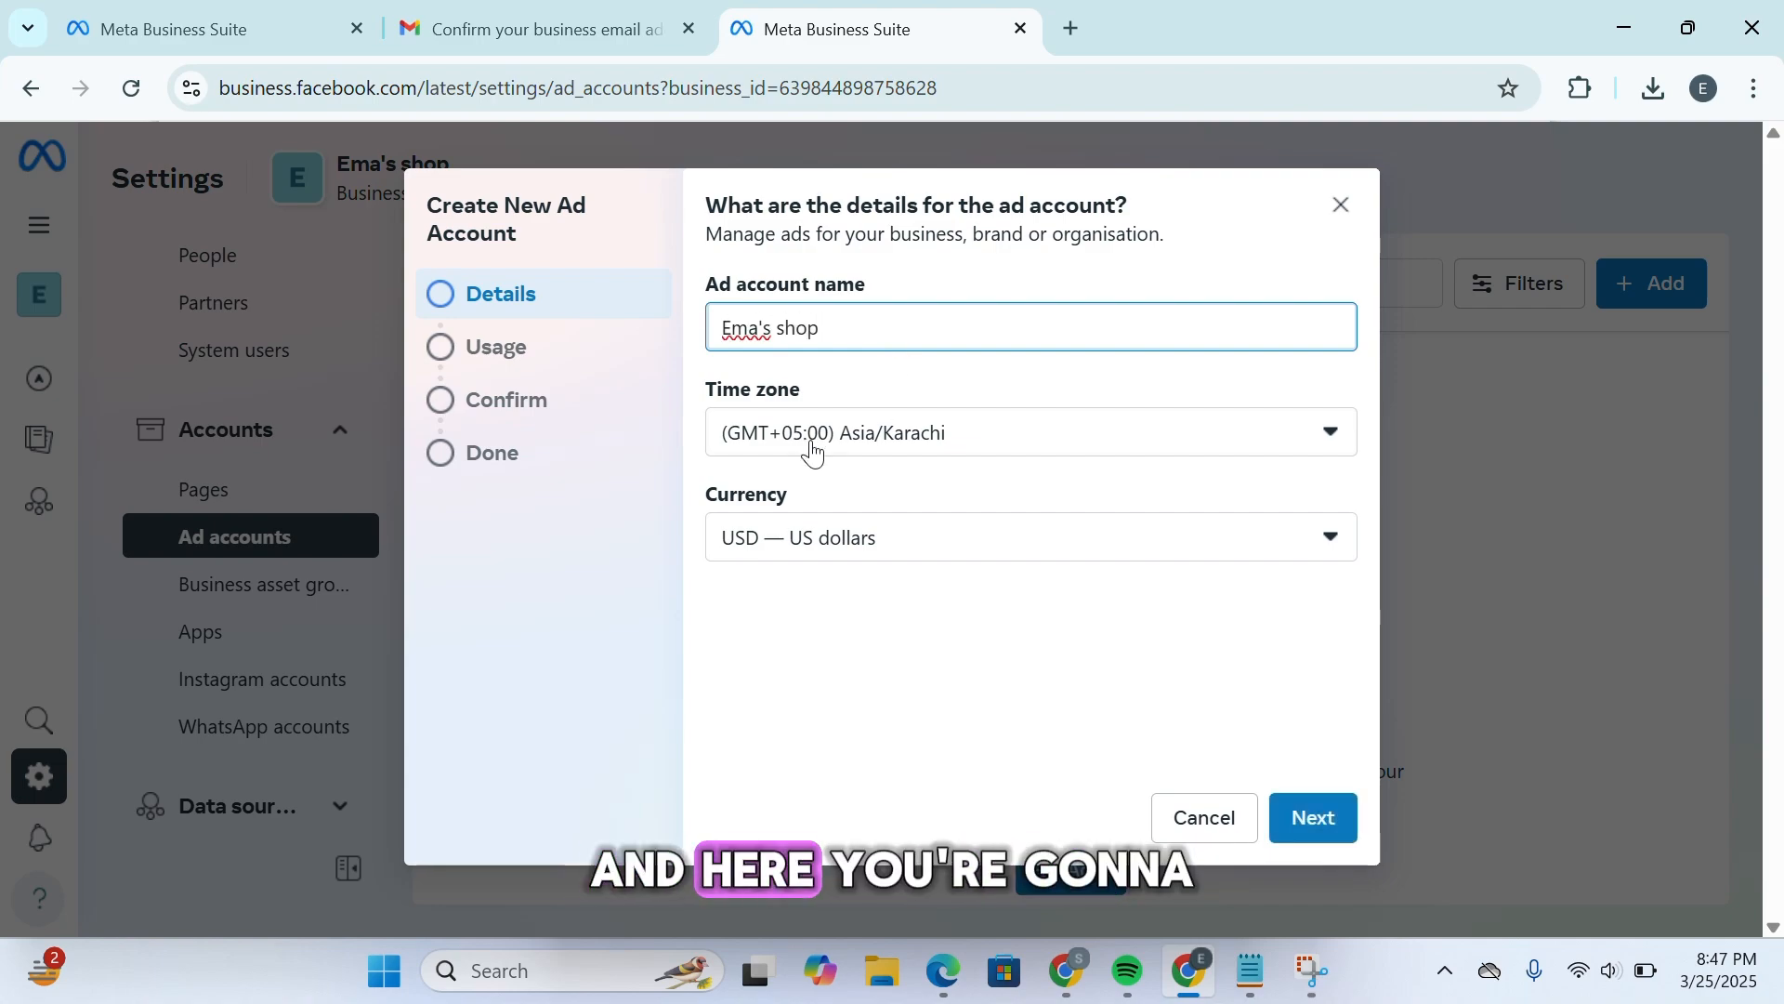
Keep the time zone (GMT+05:00) Asia/Karachi and the currency USD — US dollars for the ad account, and continue to its usage
{"action": "left_click", "coordinate": [811, 451]}
{"action": "left_click", "coordinate": [809, 450]}
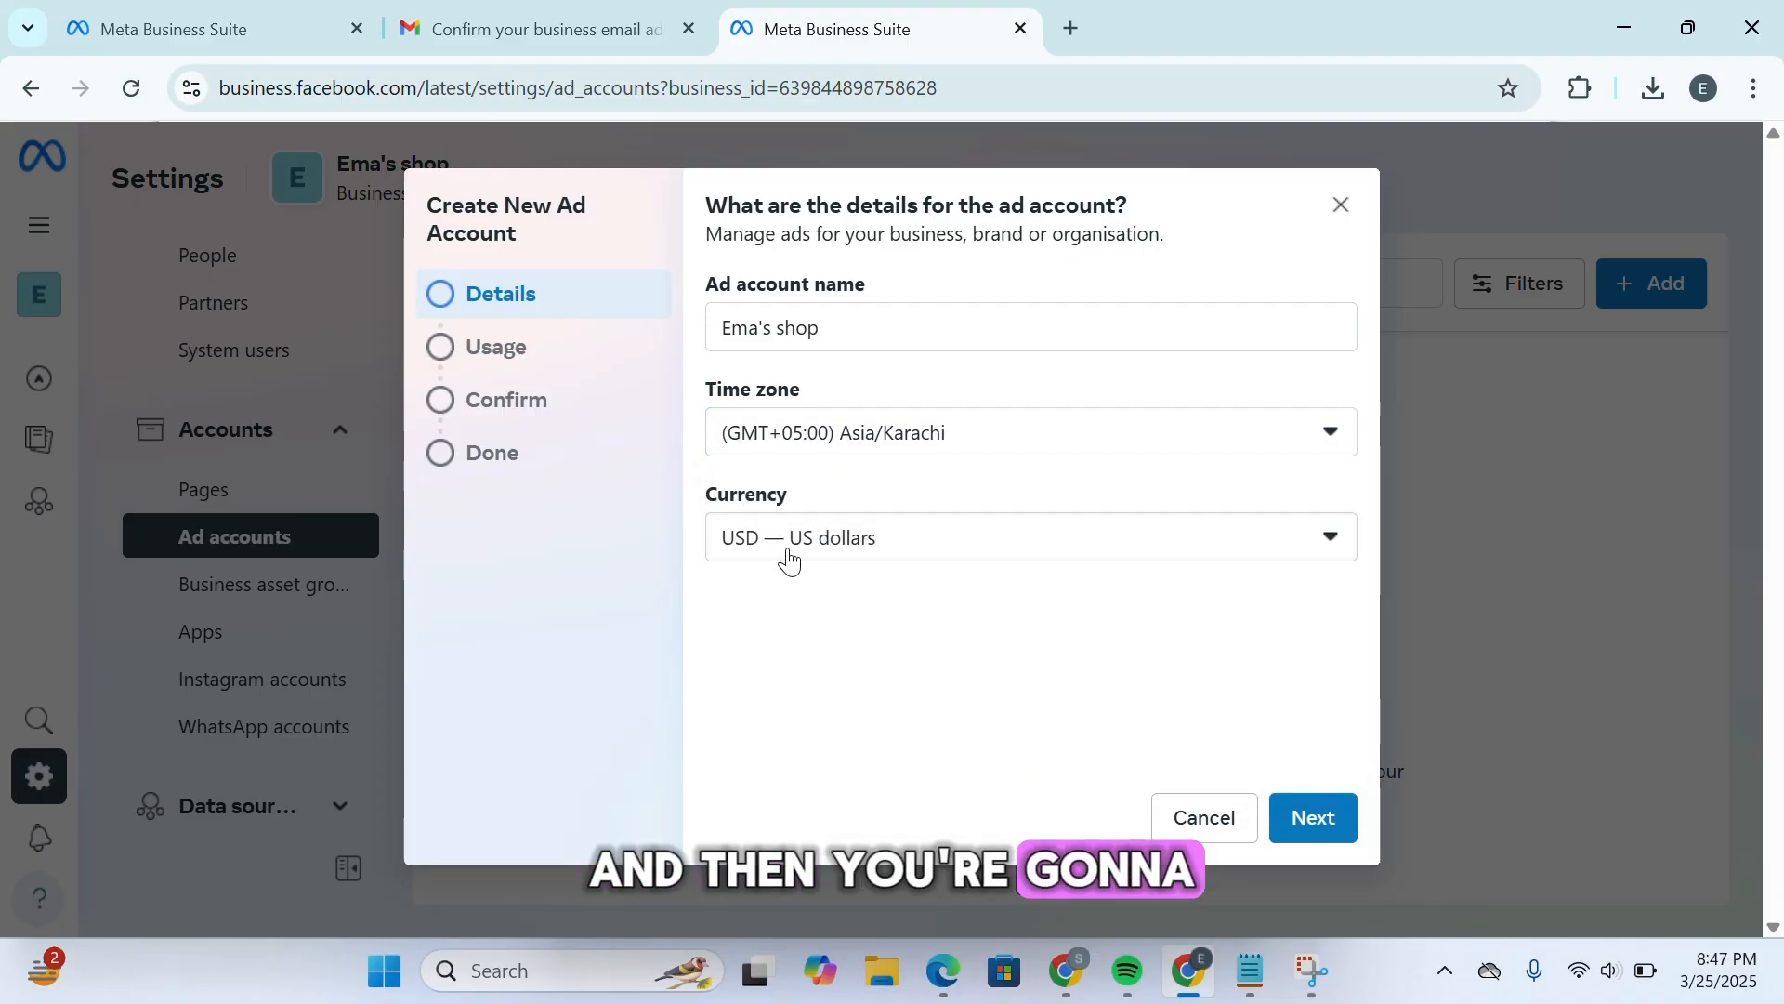
{"action": "left_click", "coordinate": [884, 535]}
{"action": "left_click", "coordinate": [888, 539]}
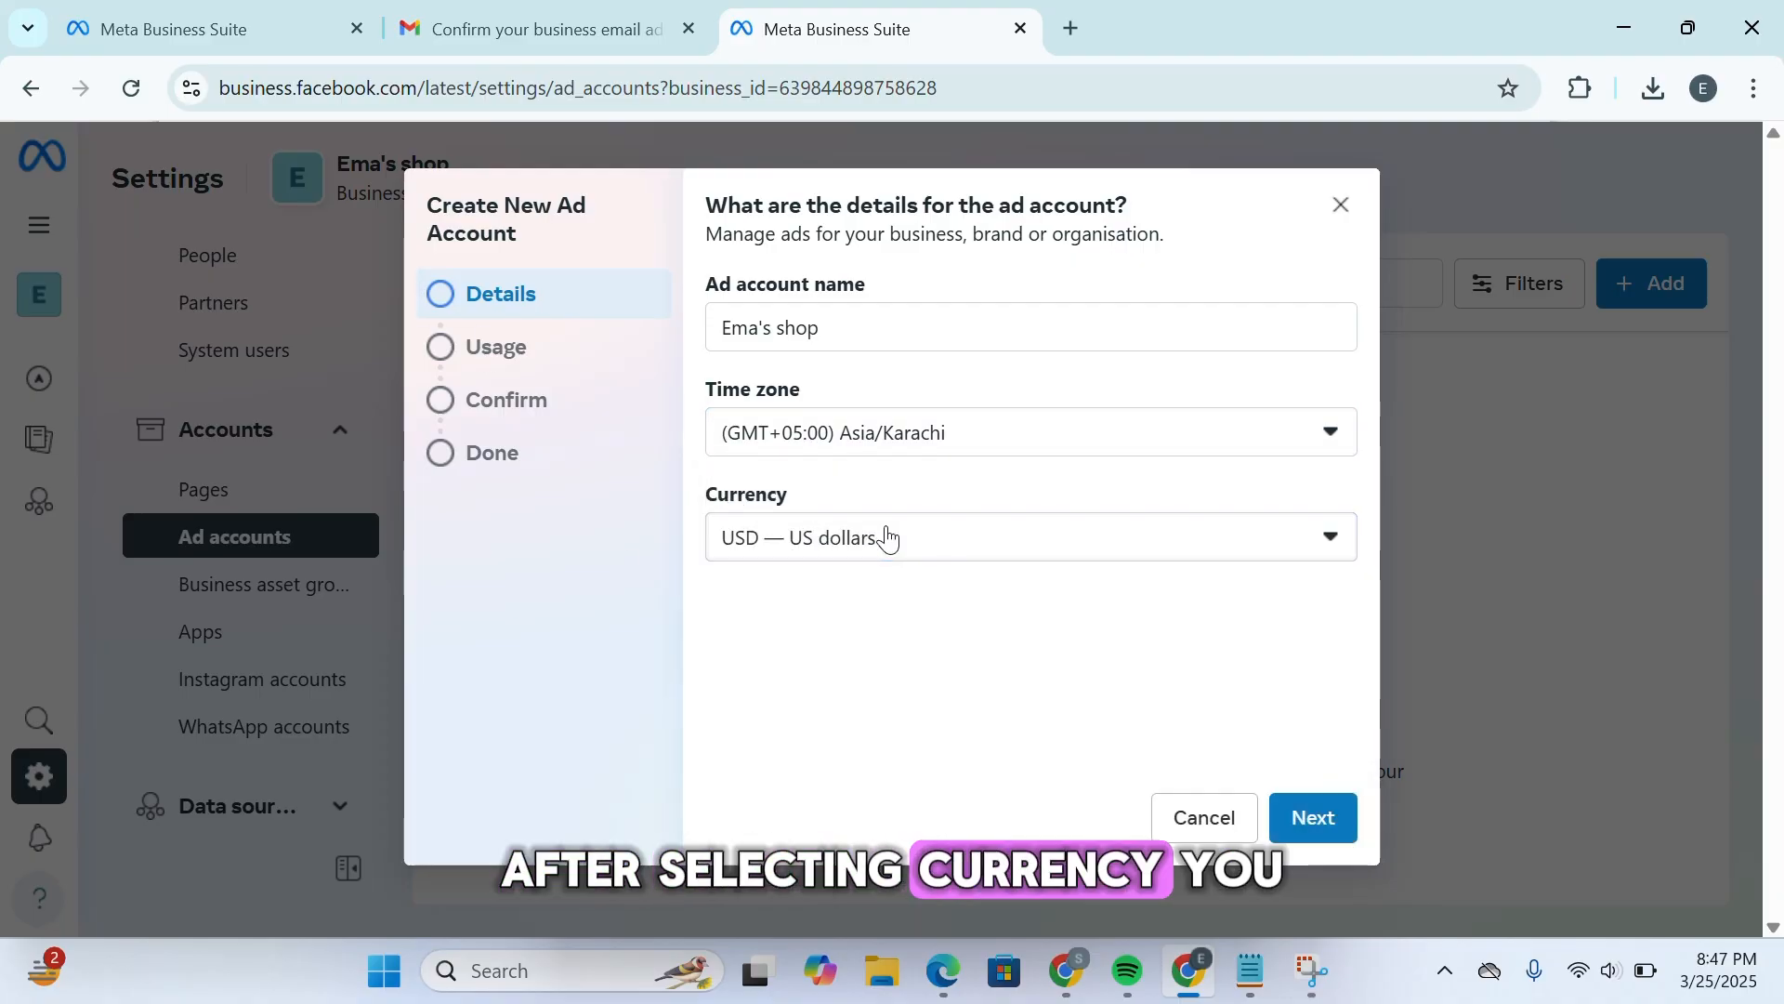
{"action": "left_click", "coordinate": [1319, 824]}
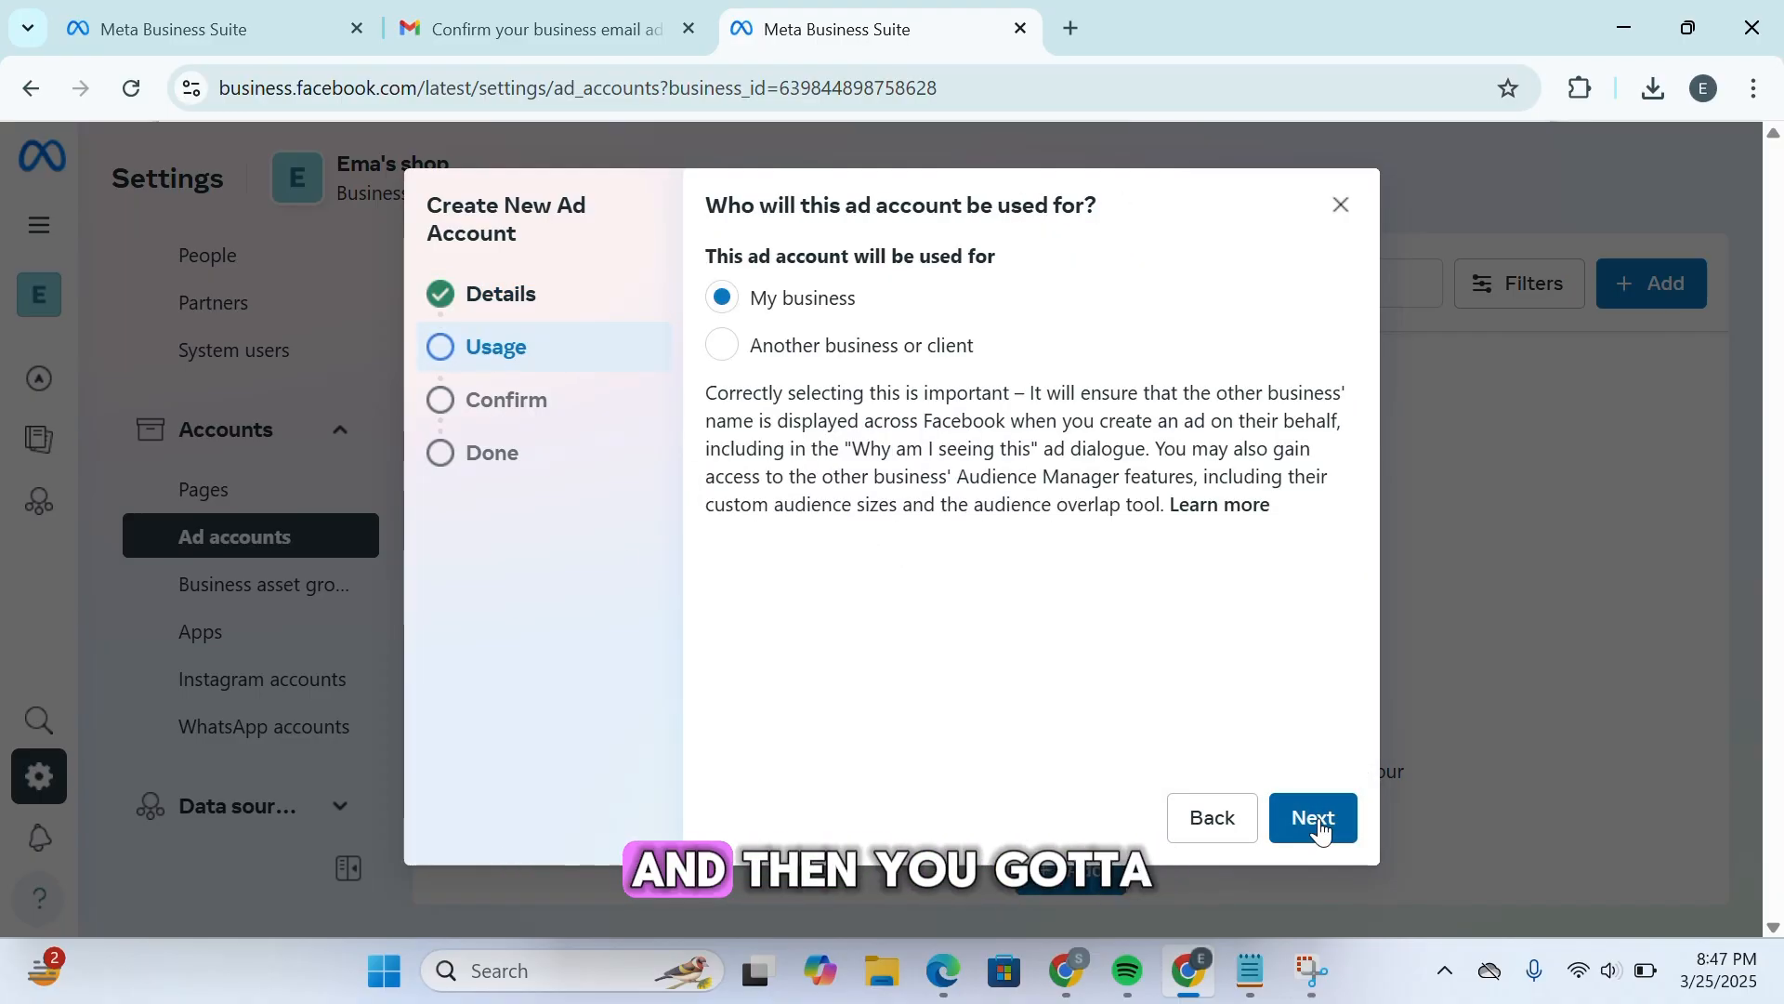
Keep "My business" as the ad account's intended use and continue to the confirmation
{"action": "left_click_drag", "start_coordinate": [702, 256], "coordinate": [1051, 291]}
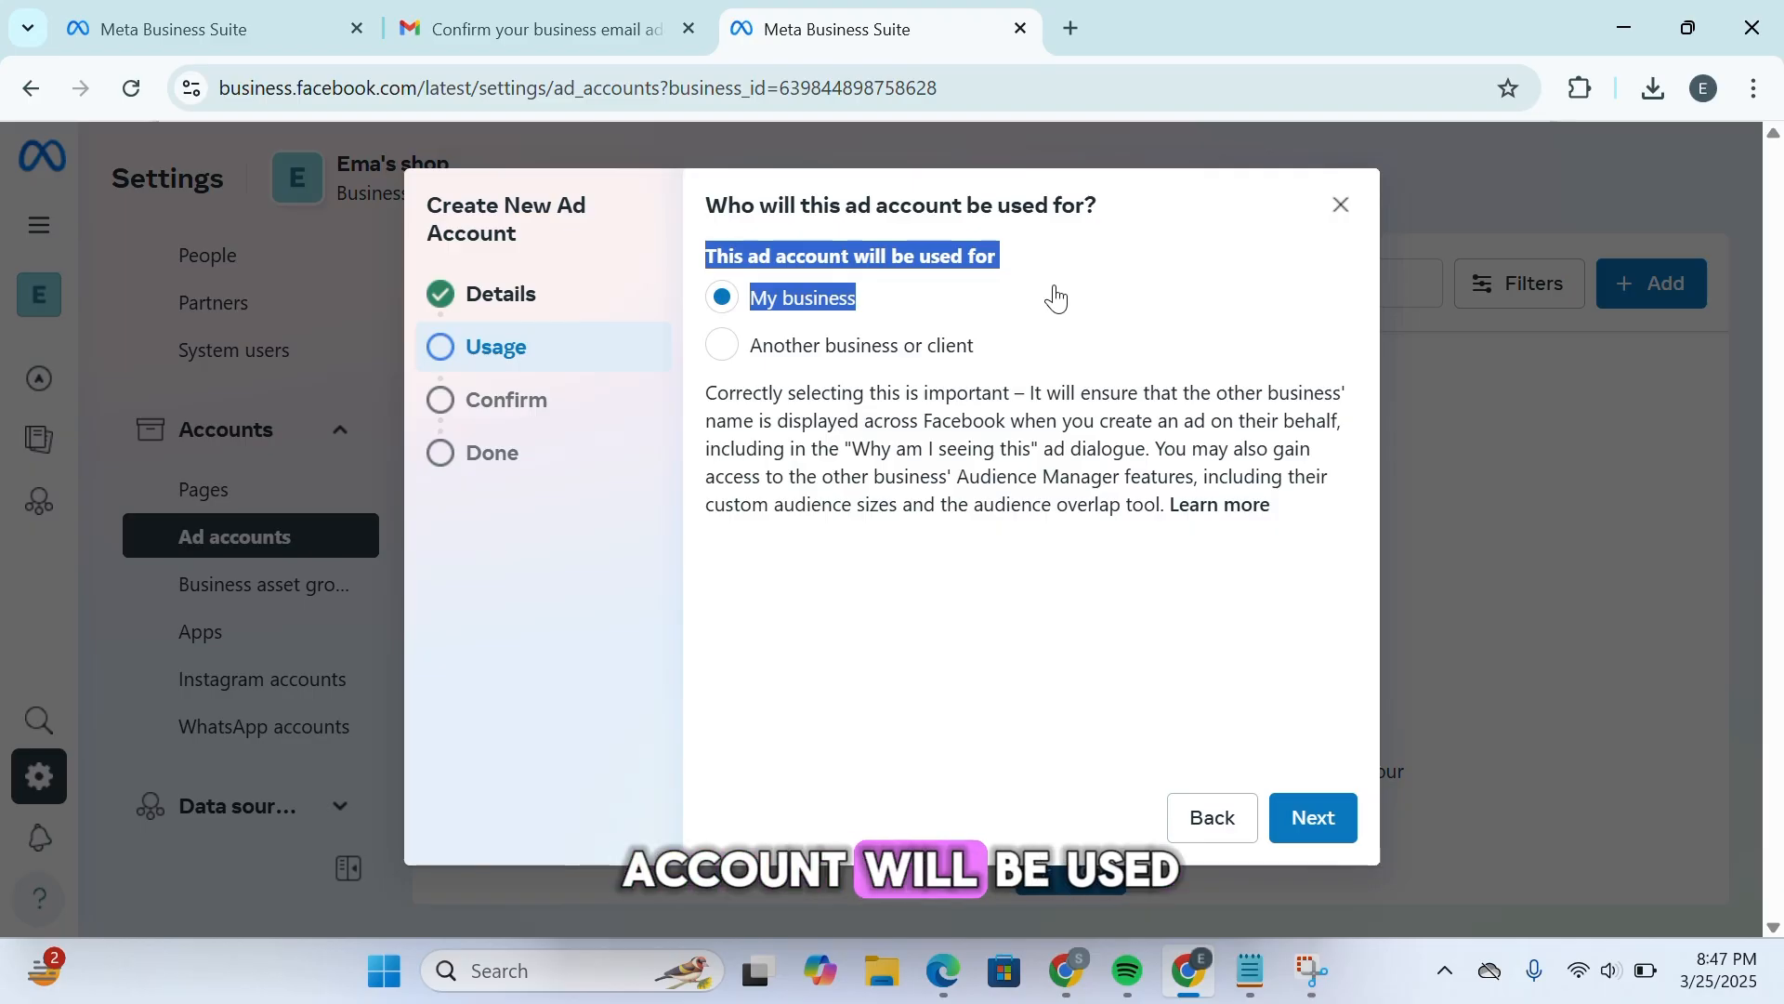
{"action": "left_click", "coordinate": [1055, 297]}
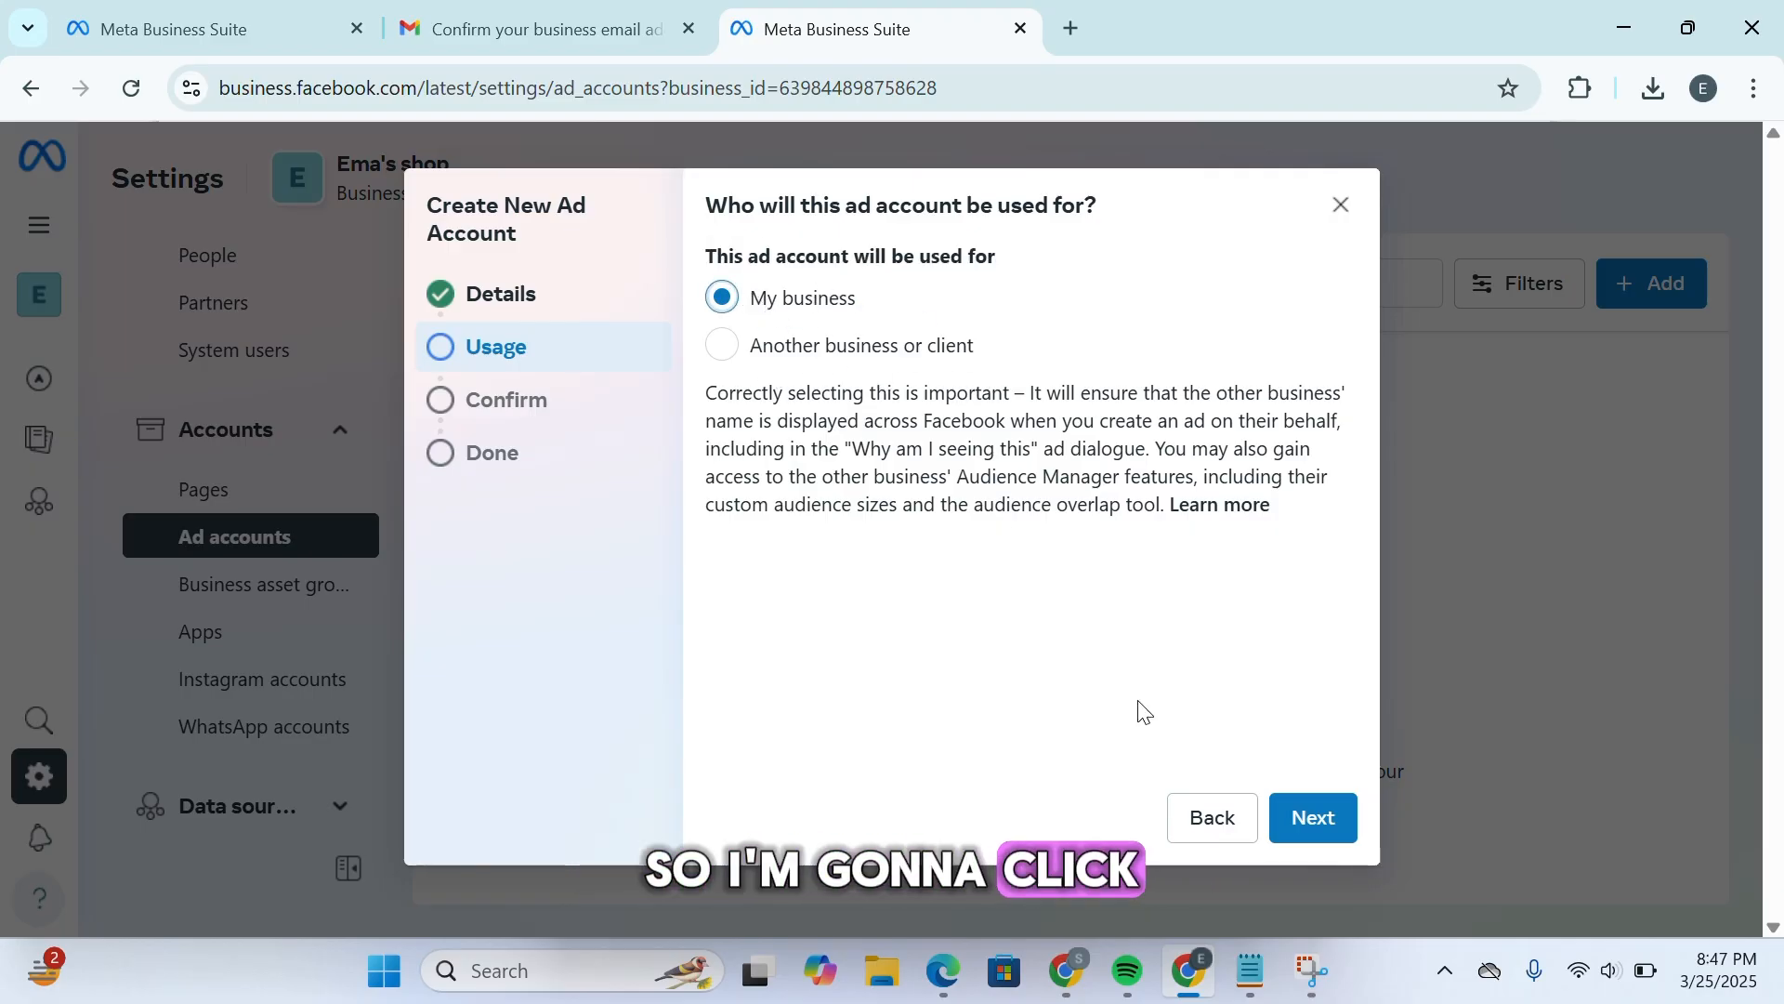
{"action": "left_click", "coordinate": [1315, 820]}
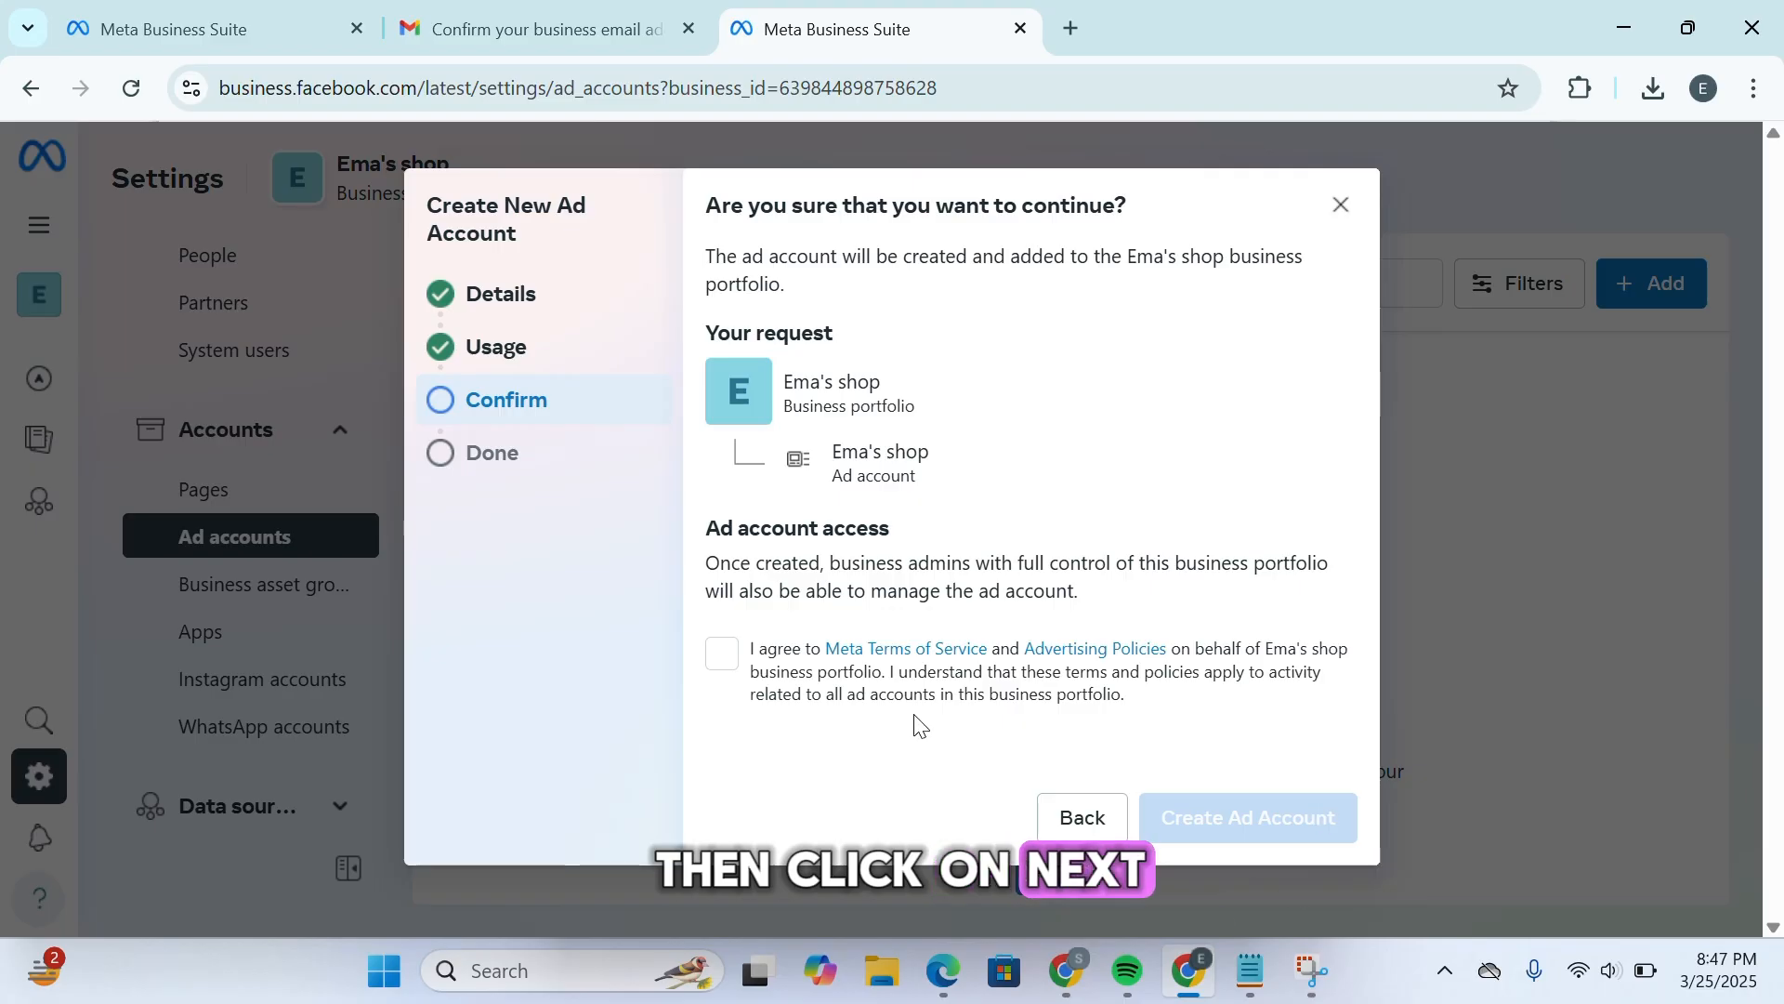
Agree to the Meta terms and advertising policies, create the ad account and finish without adding payment info
{"action": "left_click", "coordinate": [722, 654]}
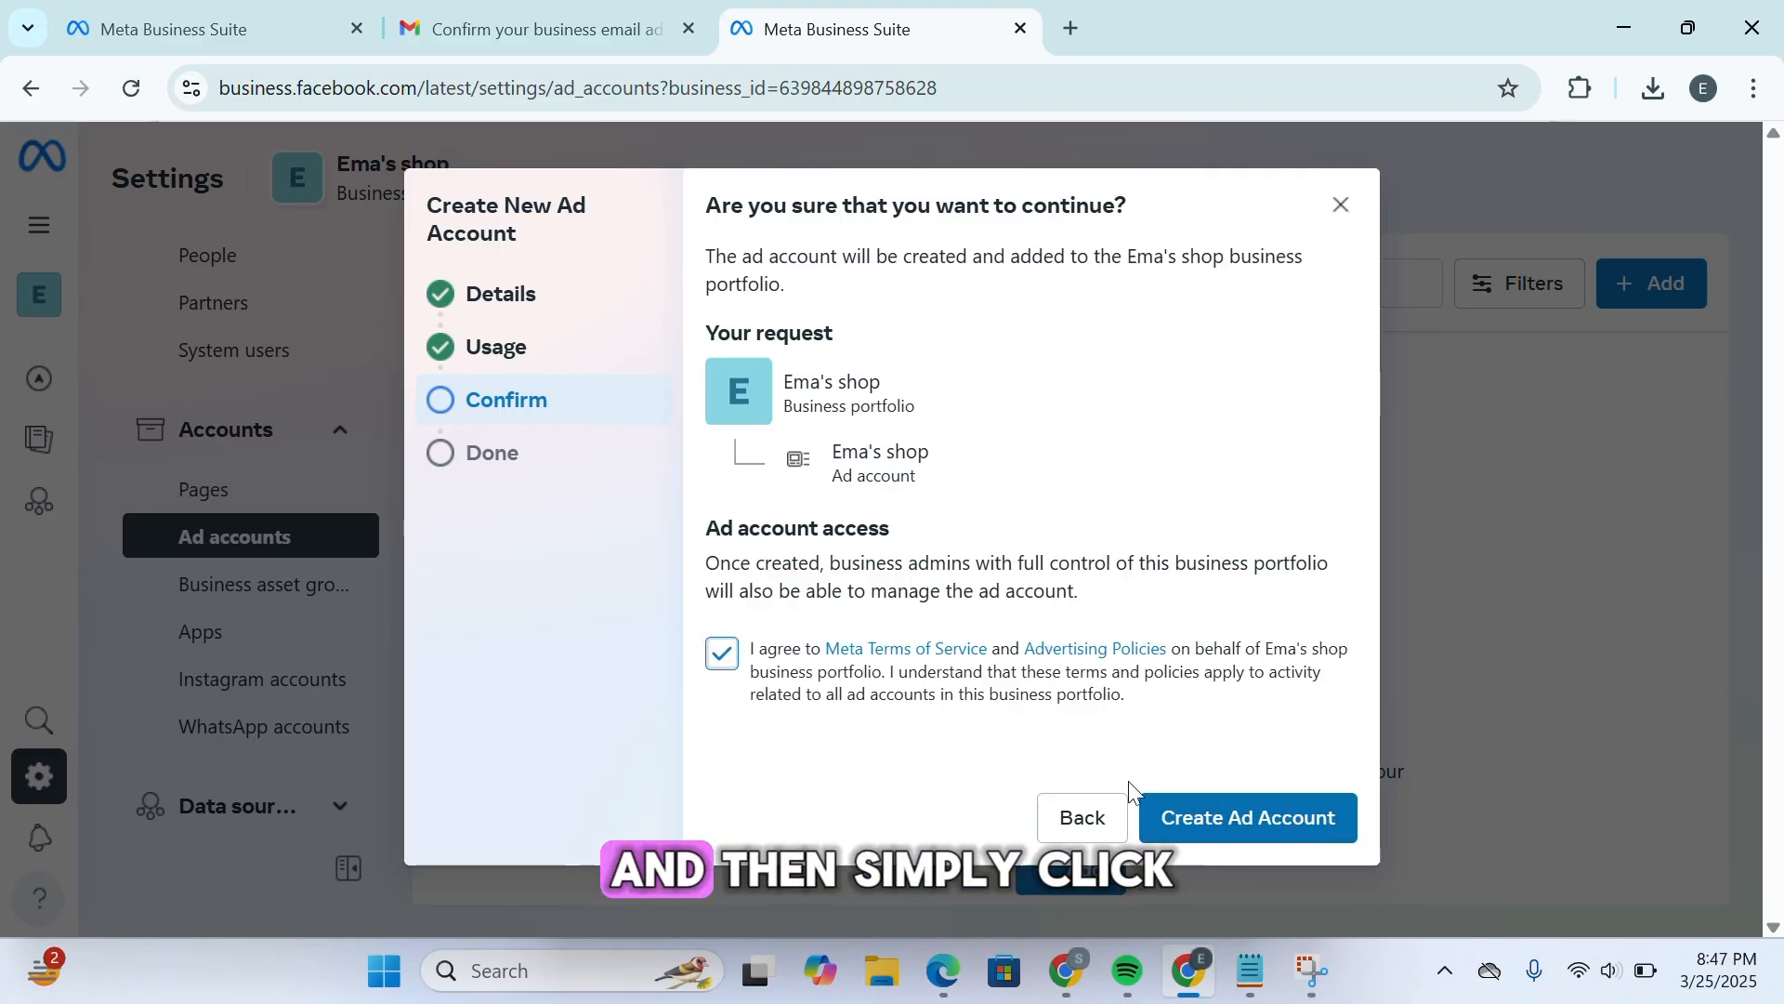
{"action": "left_click", "coordinate": [1234, 827]}
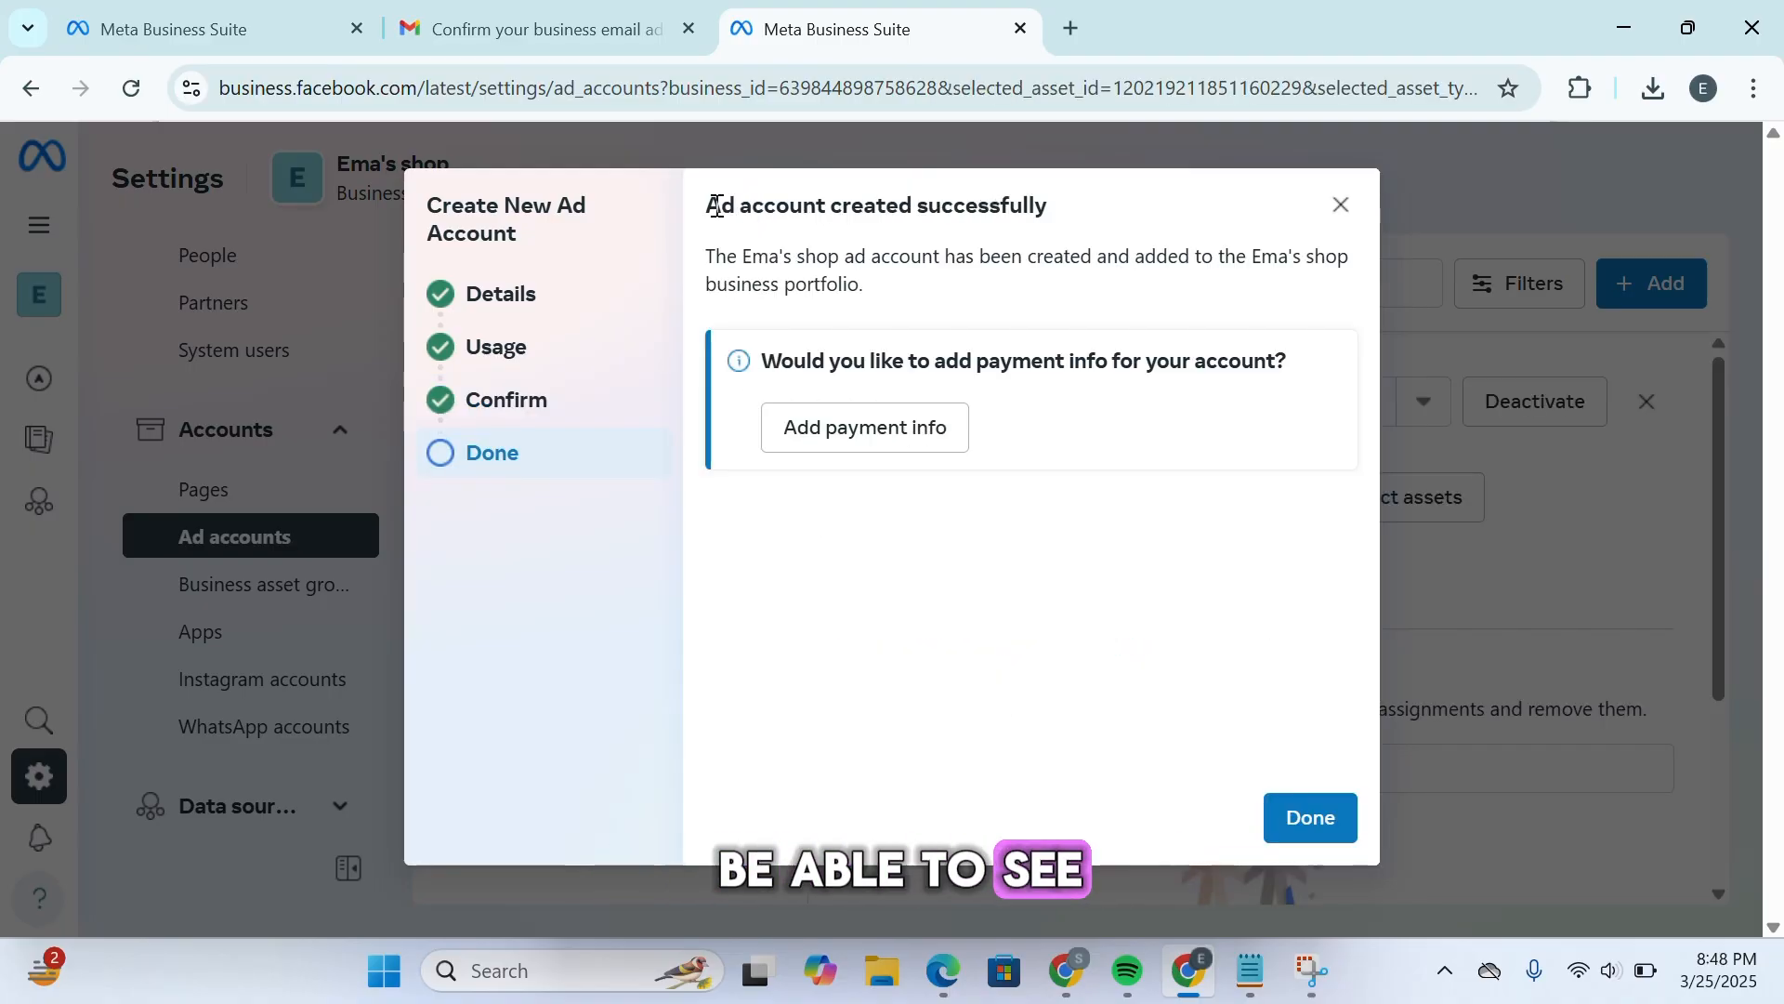
{"action": "left_click_drag", "start_coordinate": [709, 206], "coordinate": [1079, 253]}
{"action": "left_click", "coordinate": [923, 513]}
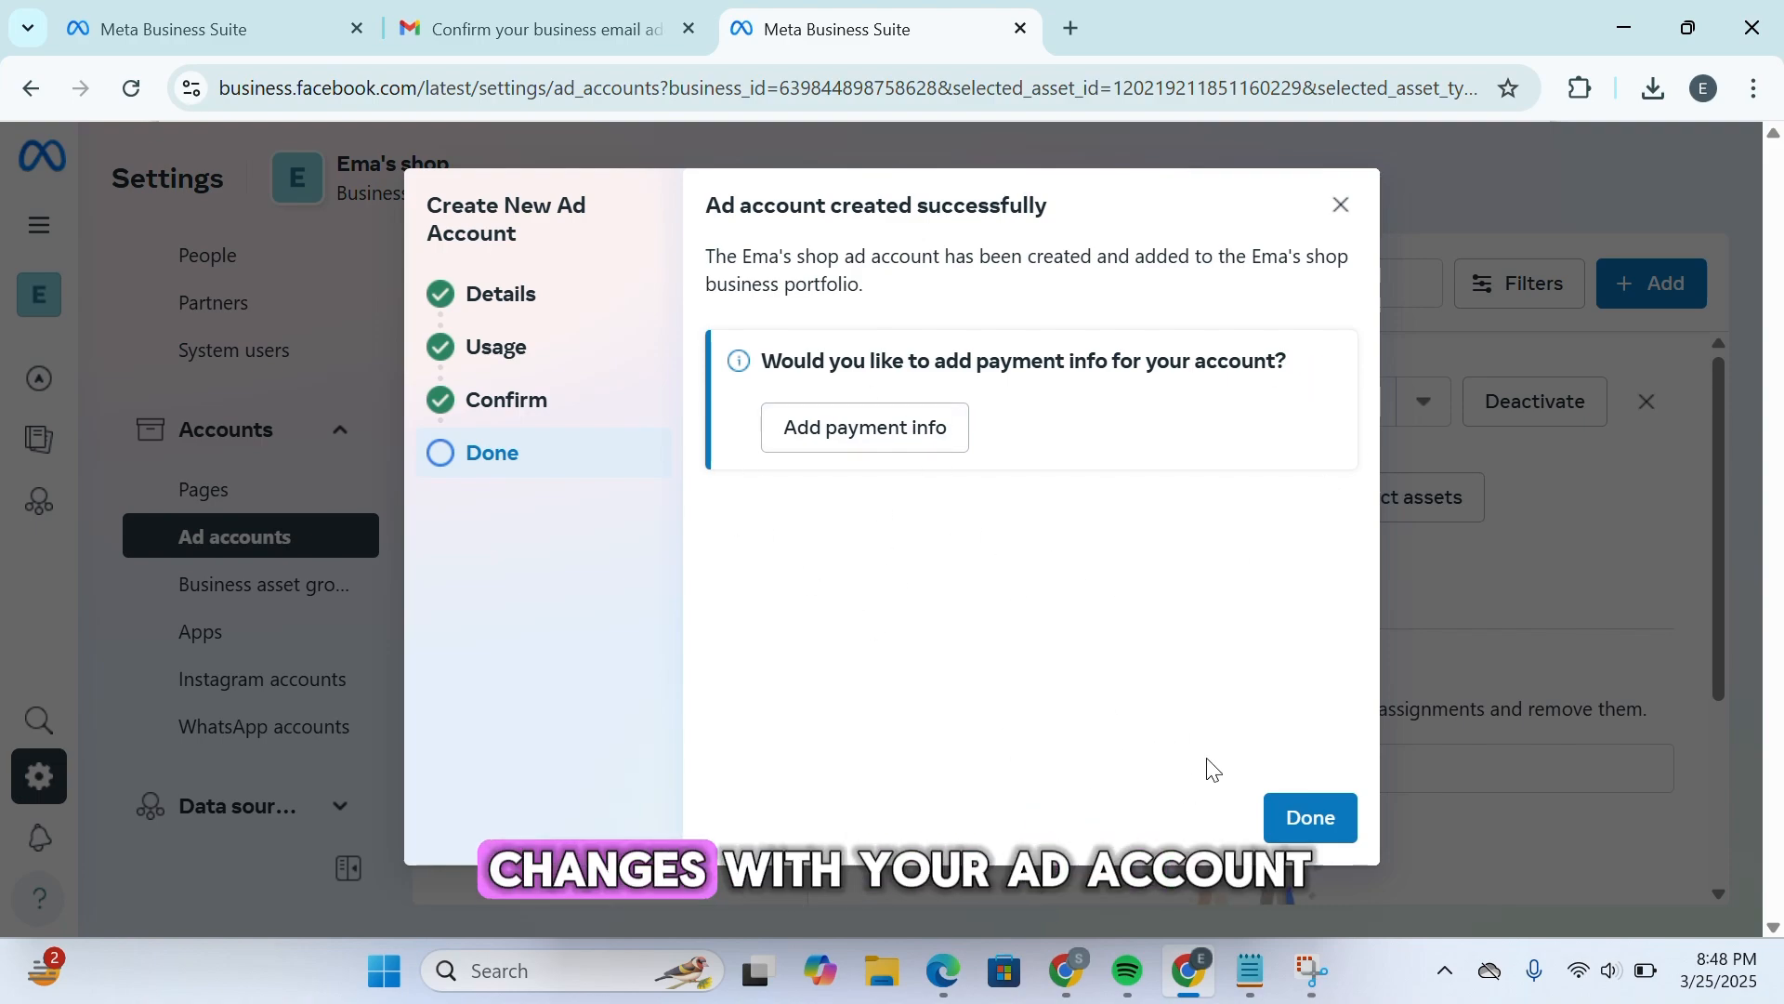
{"action": "left_click", "coordinate": [1311, 818]}
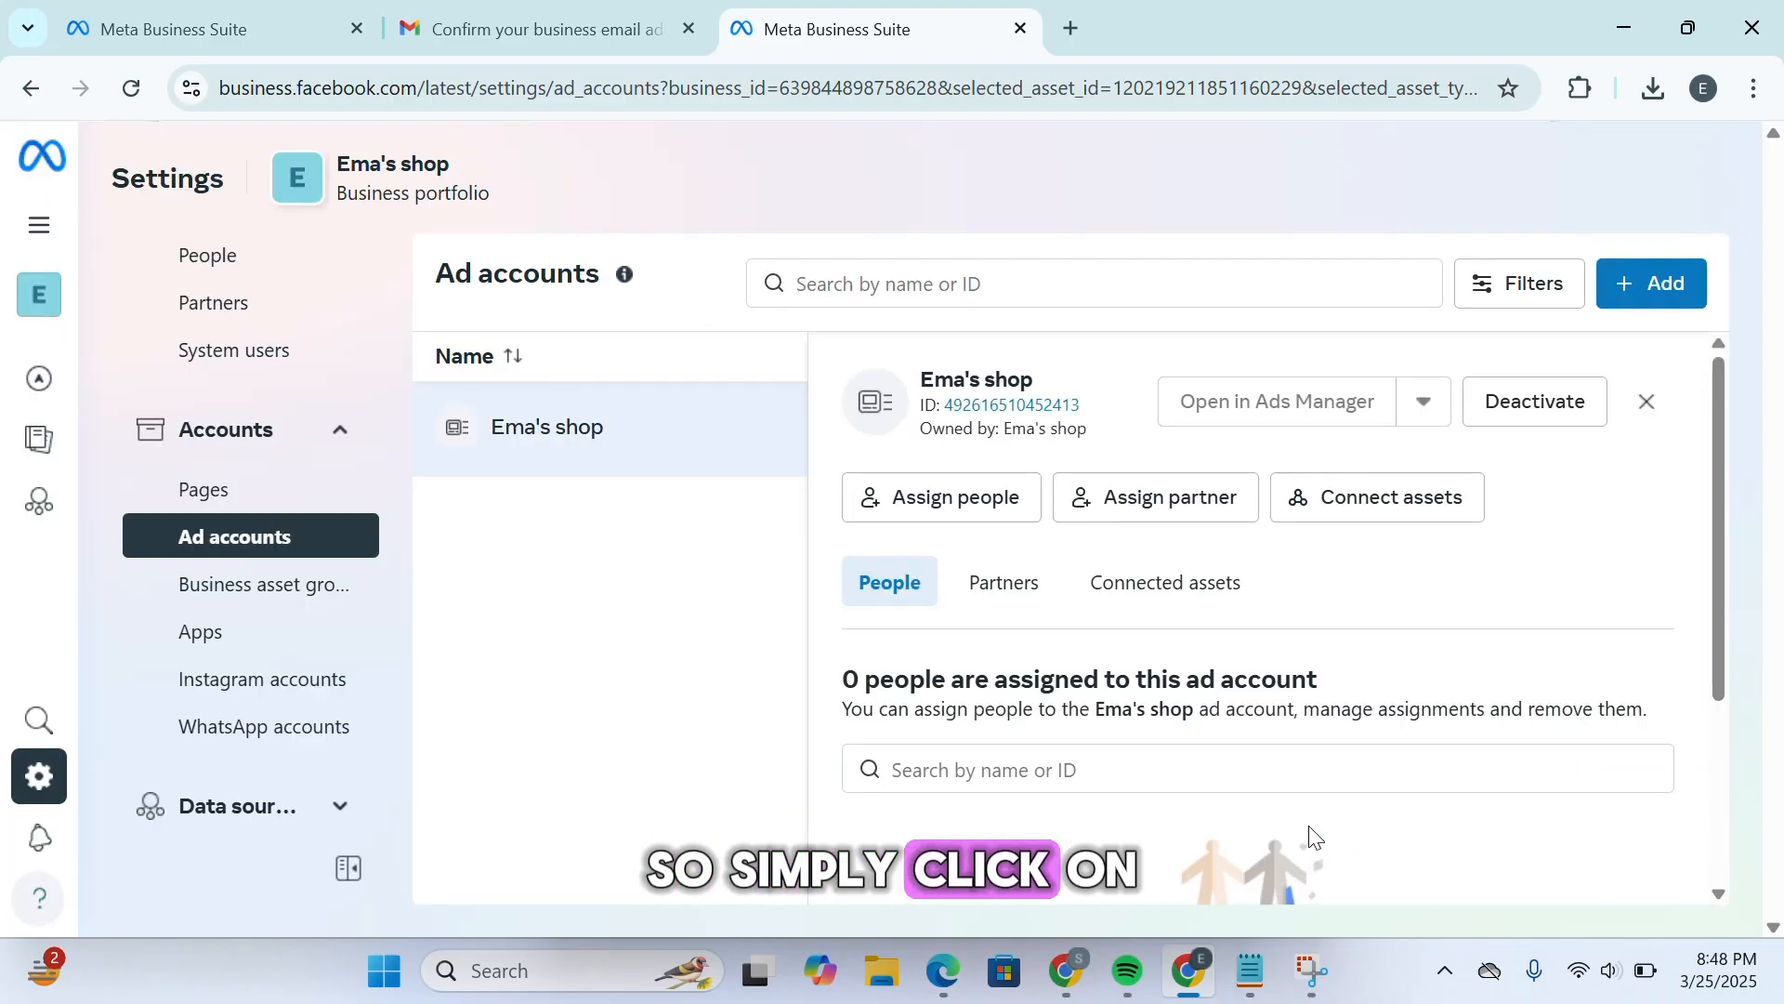
Examine the details and people assignments of the "Ema's shop" ad account
{"action": "scroll", "coordinate": [1308, 839], "scroll_direction": "down", "scroll_amount": 3}
{"action": "scroll", "coordinate": [1308, 838], "scroll_direction": "up", "scroll_amount": 2}
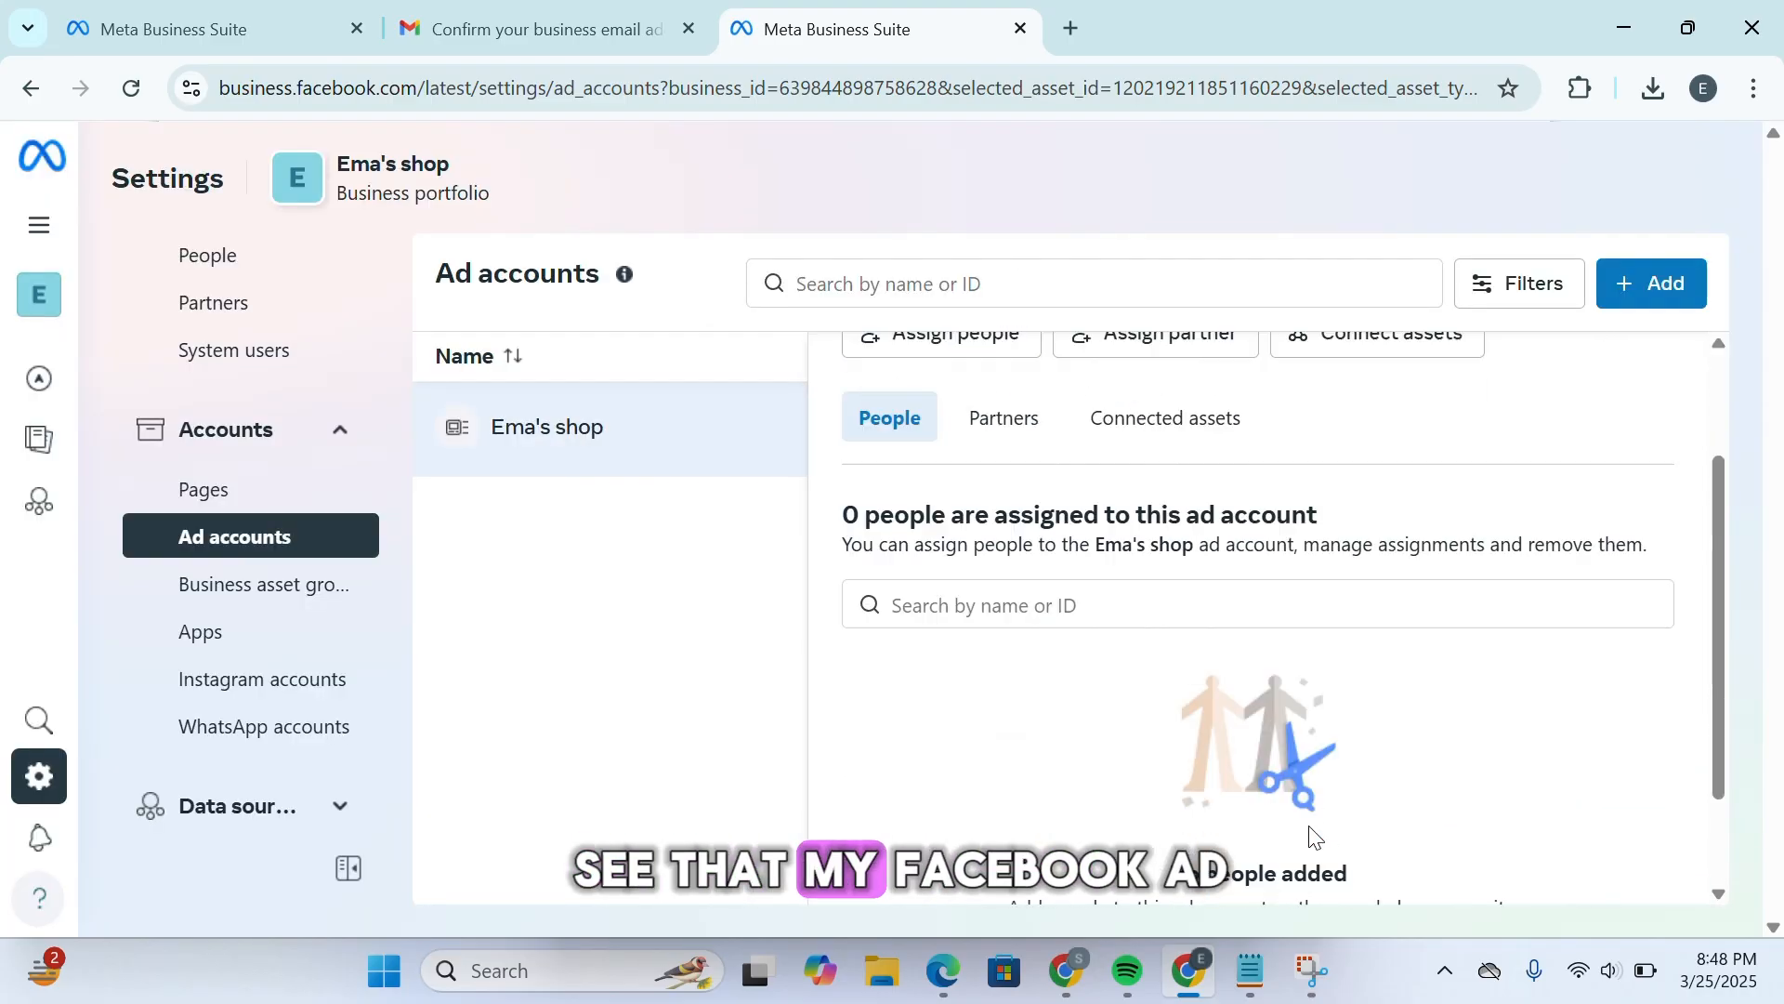
{"action": "scroll", "coordinate": [1309, 838], "scroll_direction": "down", "scroll_amount": 3}
{"action": "scroll", "coordinate": [1308, 838], "scroll_direction": "up", "scroll_amount": 2}
{"action": "scroll", "coordinate": [1308, 833], "scroll_direction": "down", "scroll_amount": 3}
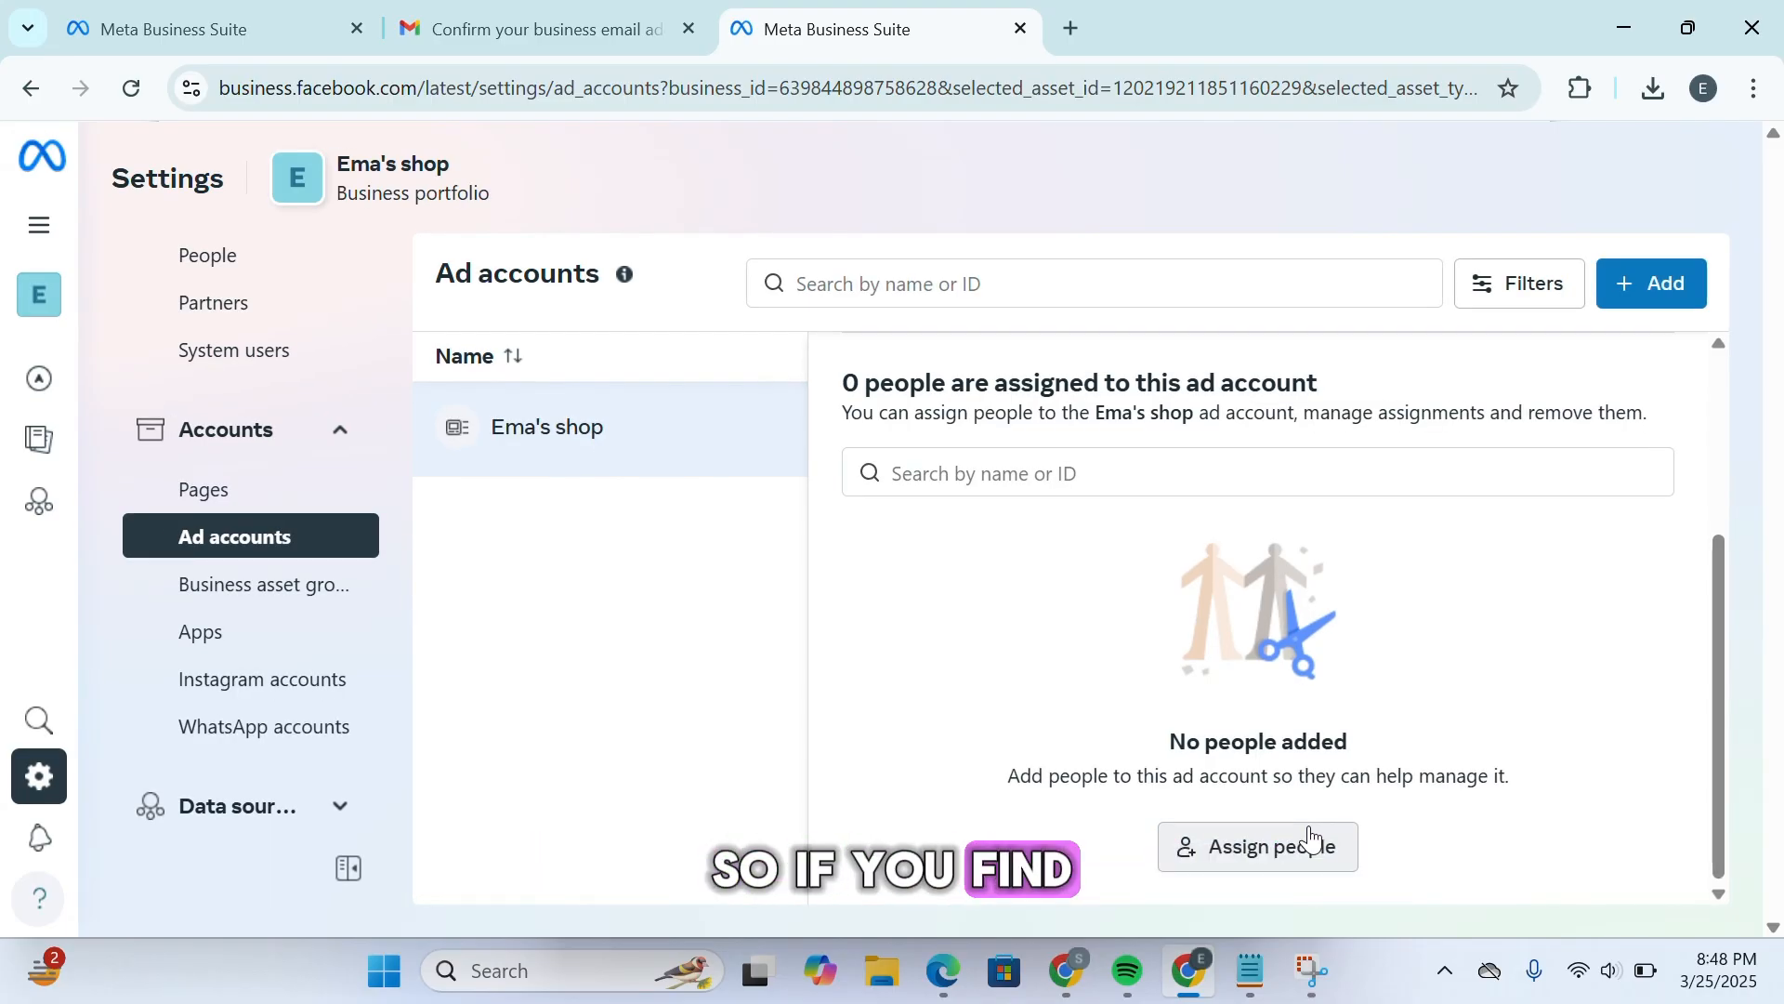
{"action": "scroll", "coordinate": [841, 529], "scroll_direction": "up", "scroll_amount": 3}
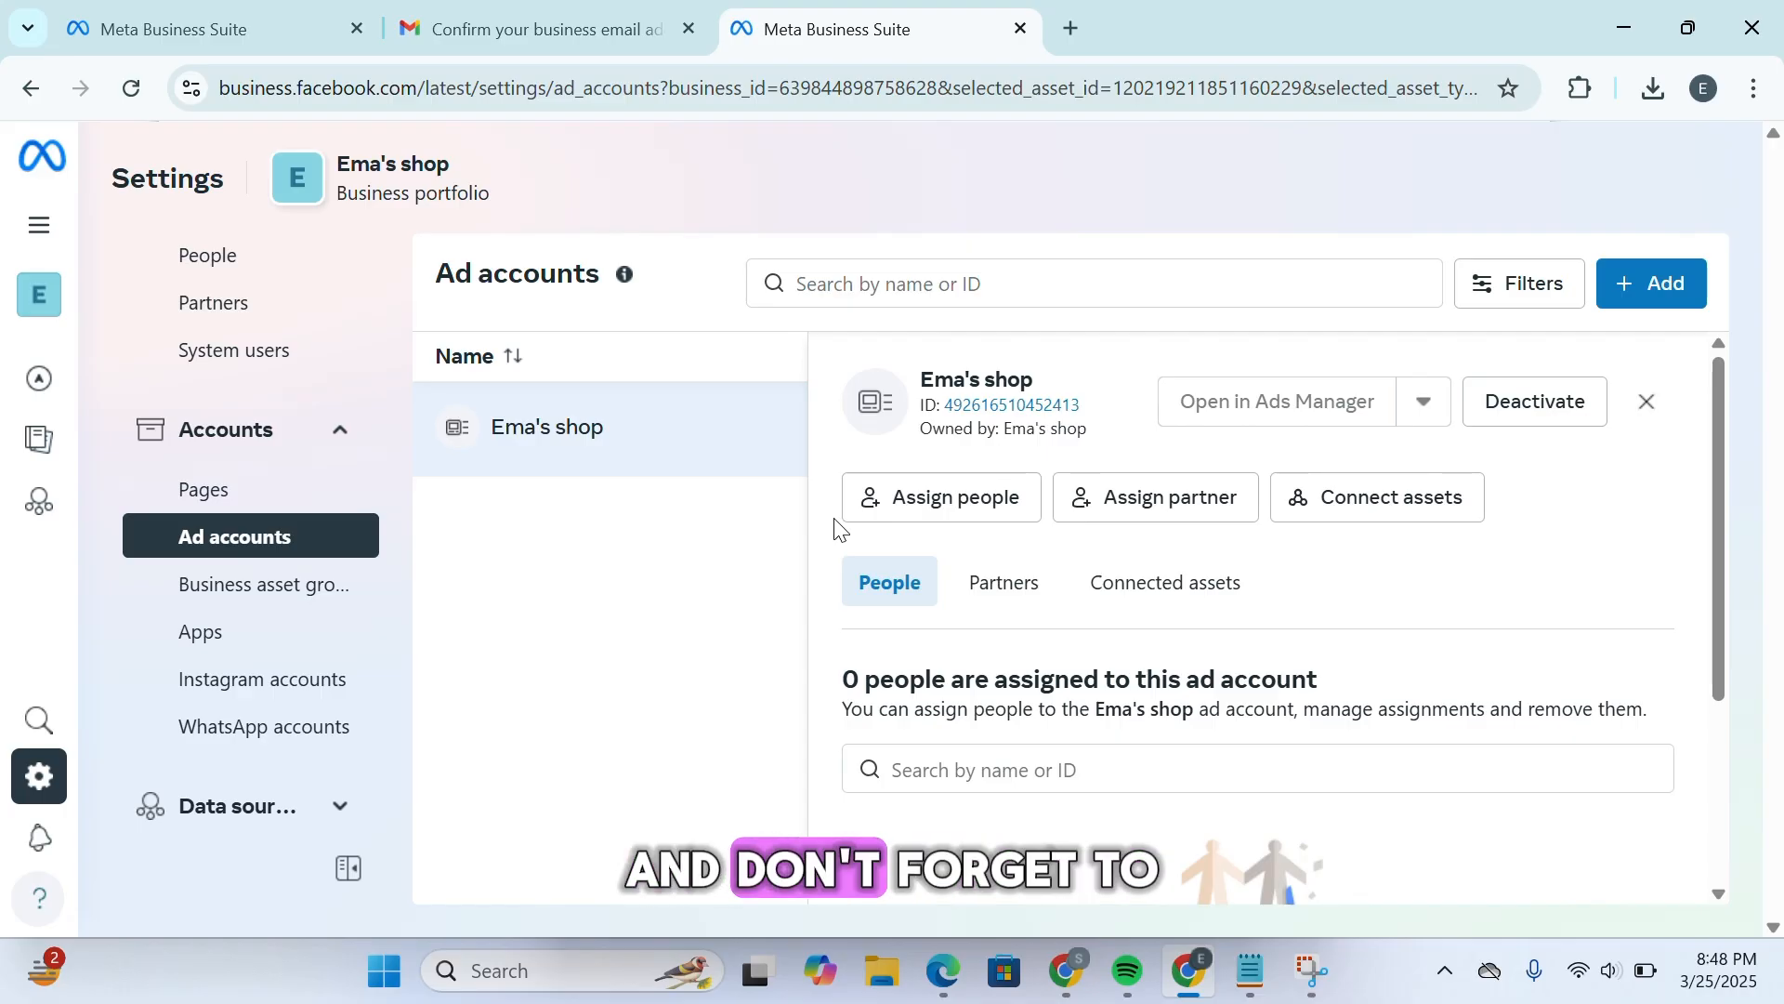
{"action": "scroll", "coordinate": [841, 530], "scroll_direction": "down", "scroll_amount": 3}
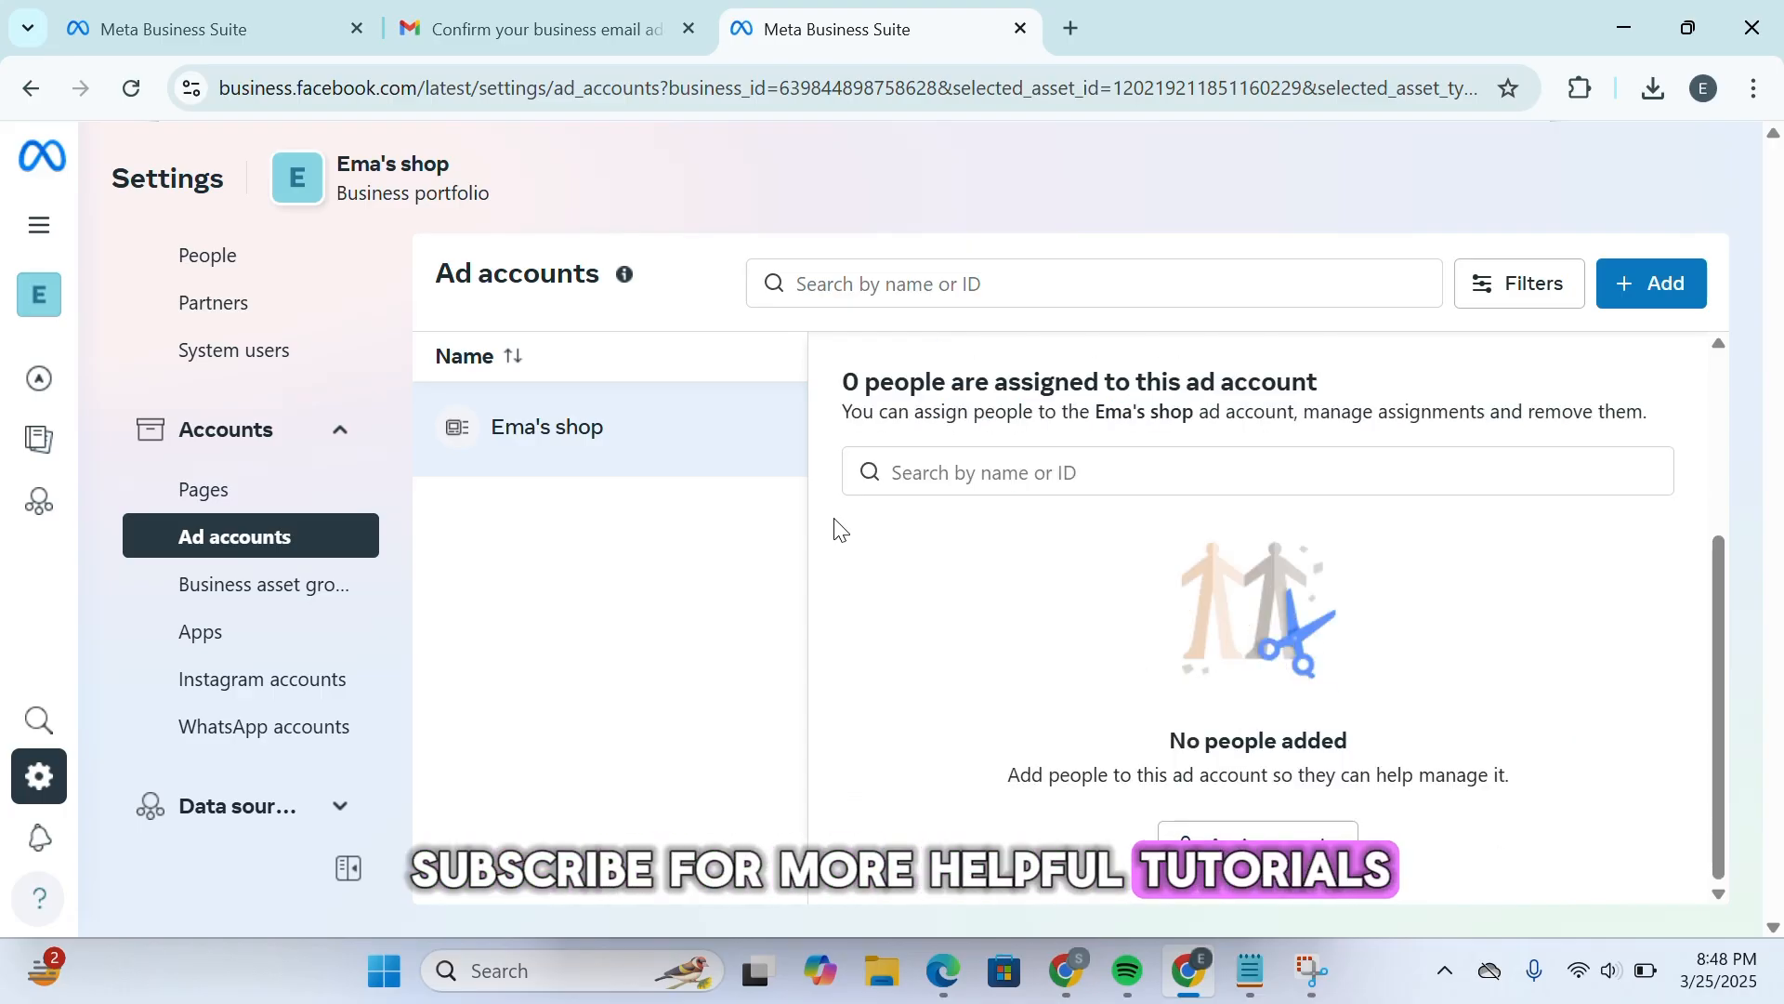